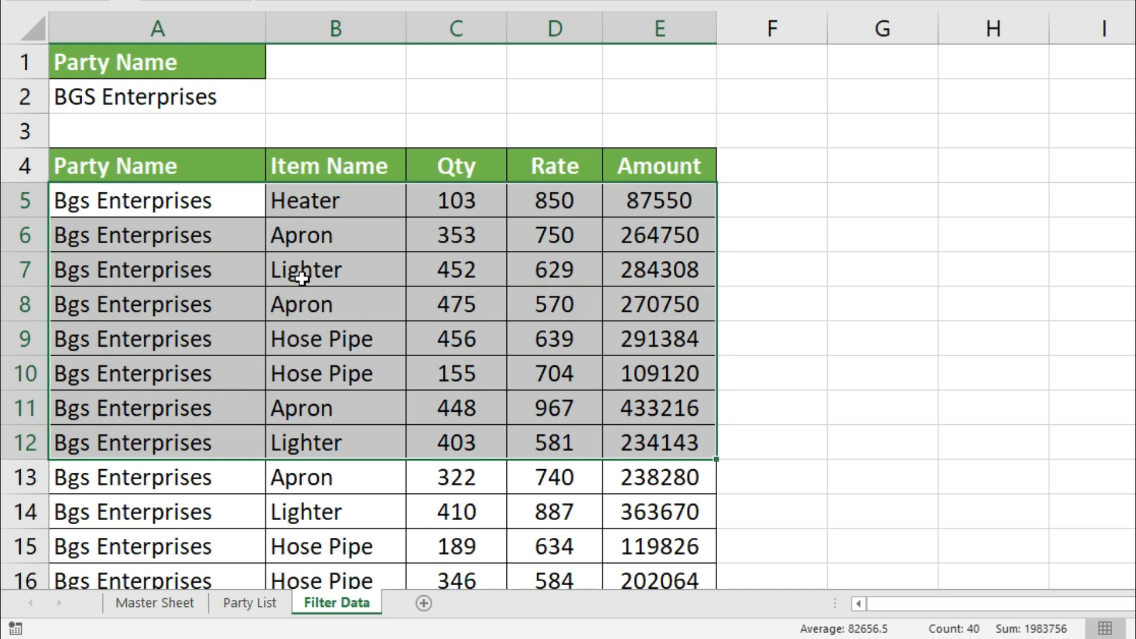
- Open the Master Sheet and go over its column headings from Bill No. to Total
left_click(155, 603)
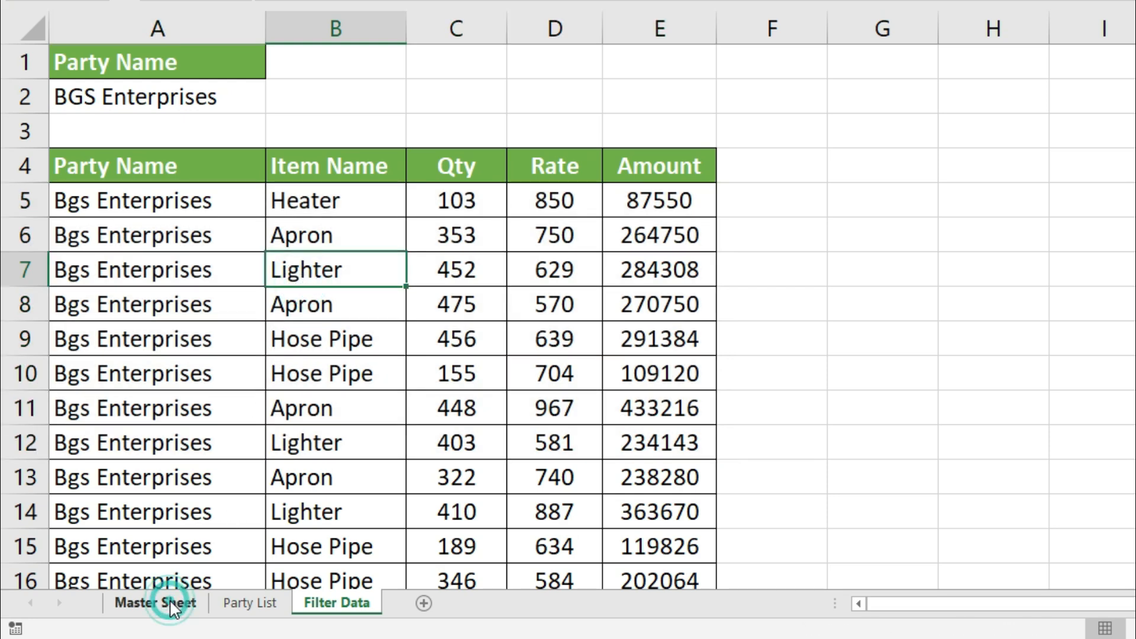
left_click(87, 44)
left_click(89, 56)
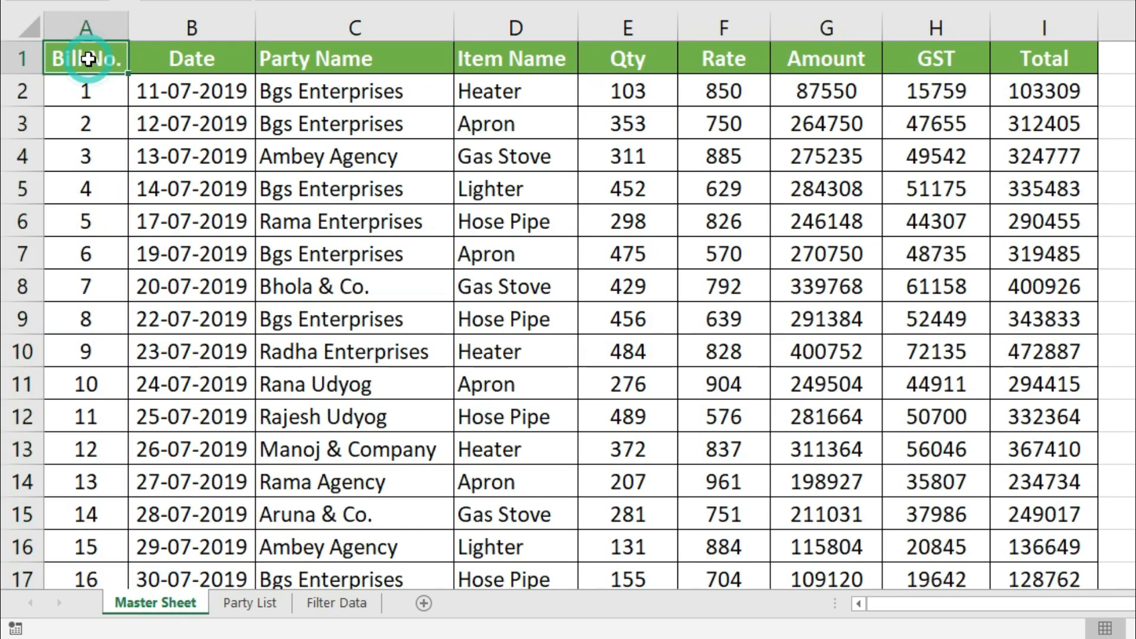
left_click(228, 57)
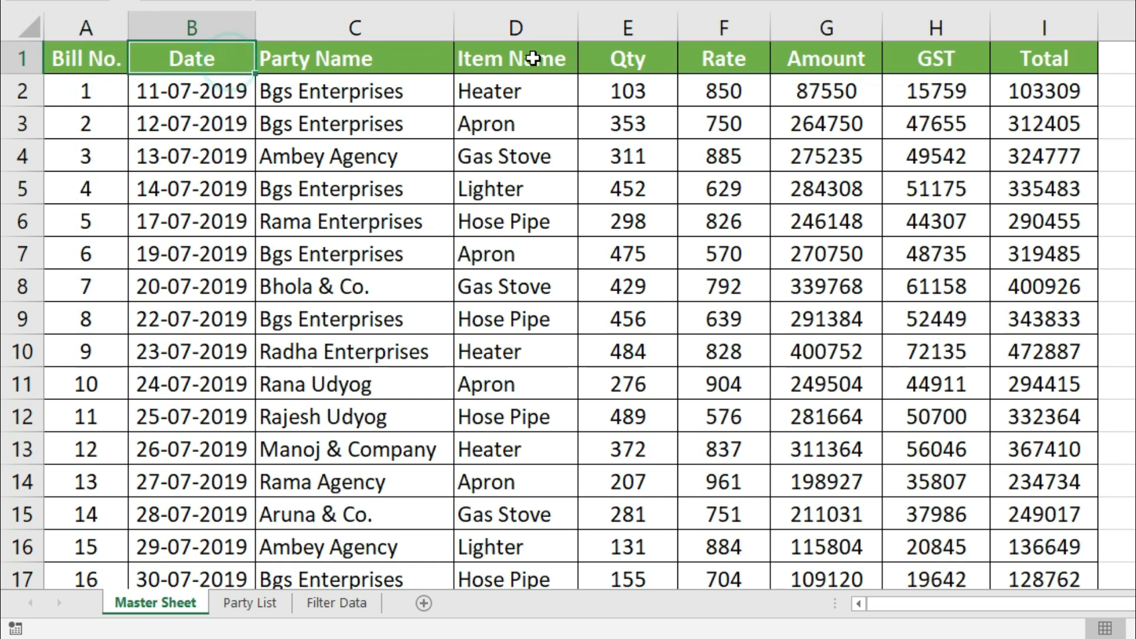
left_click(921, 54)
left_click(1059, 59)
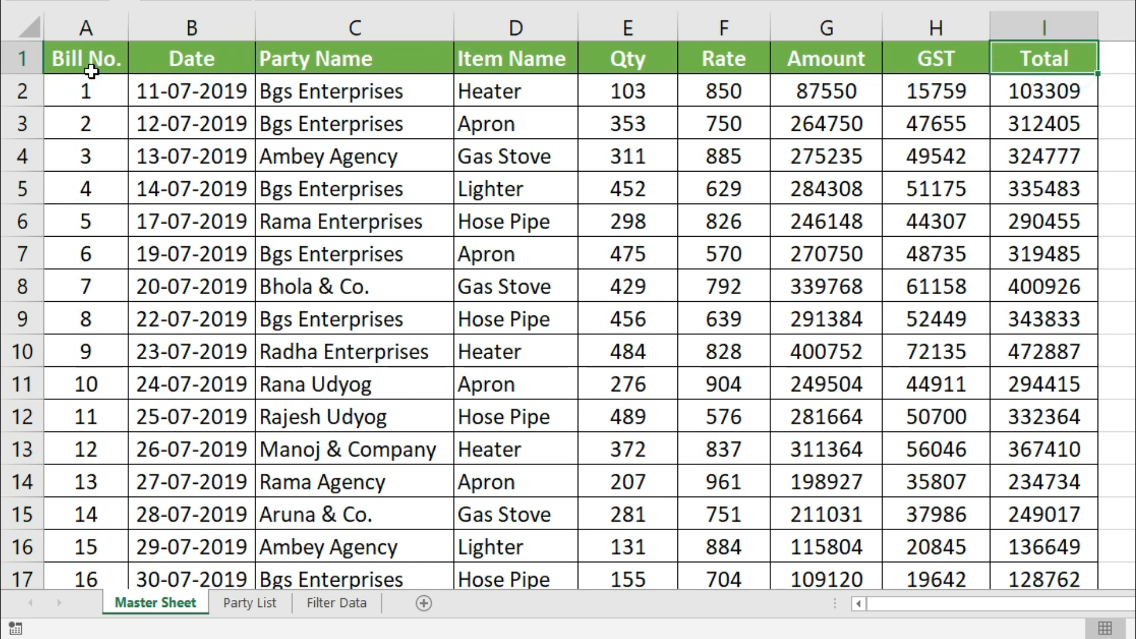
left_click_drag(91, 65, 984, 68)
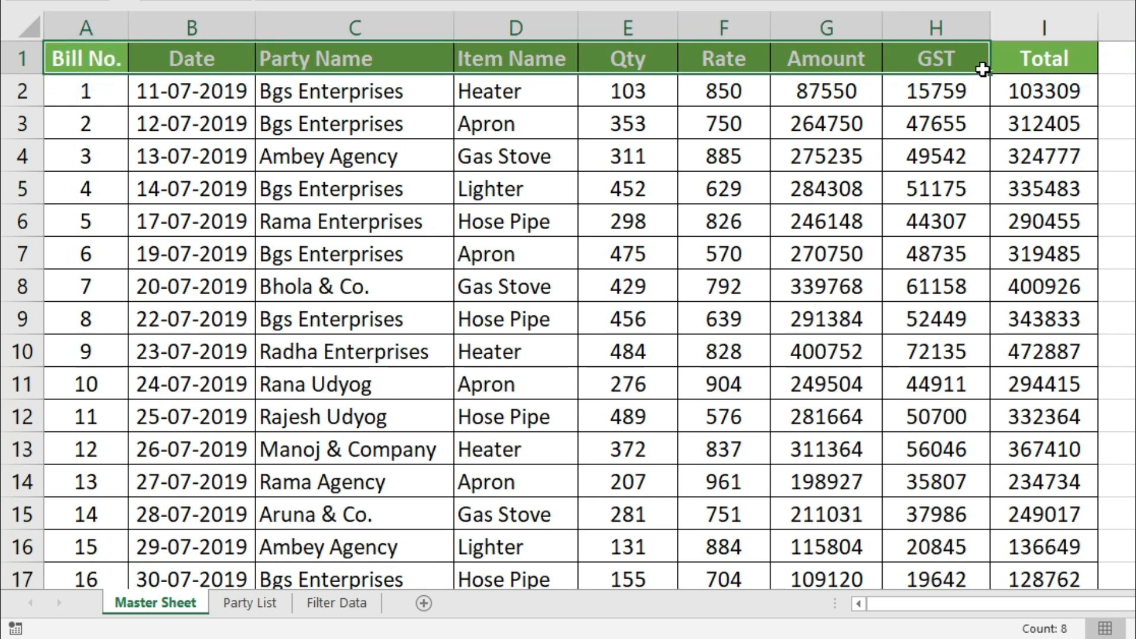
left_click(367, 417)
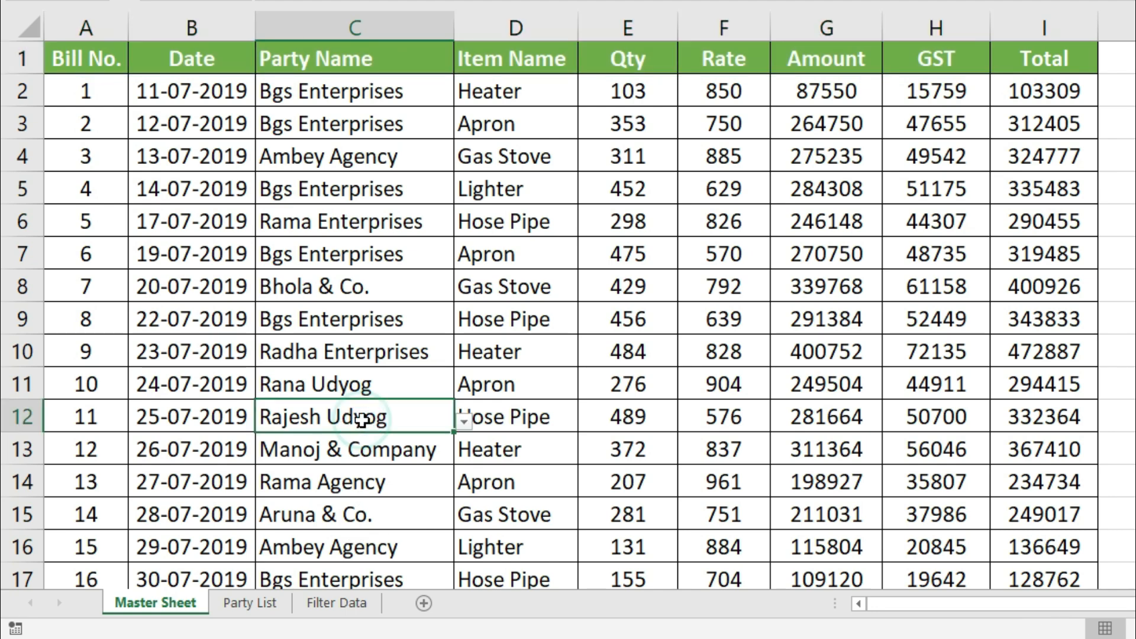
- Examine the Filter Data headings Party Name, Item Name, Qty, Rate and Amount, and return to the Master Sheet for comparison
left_click(341, 604)
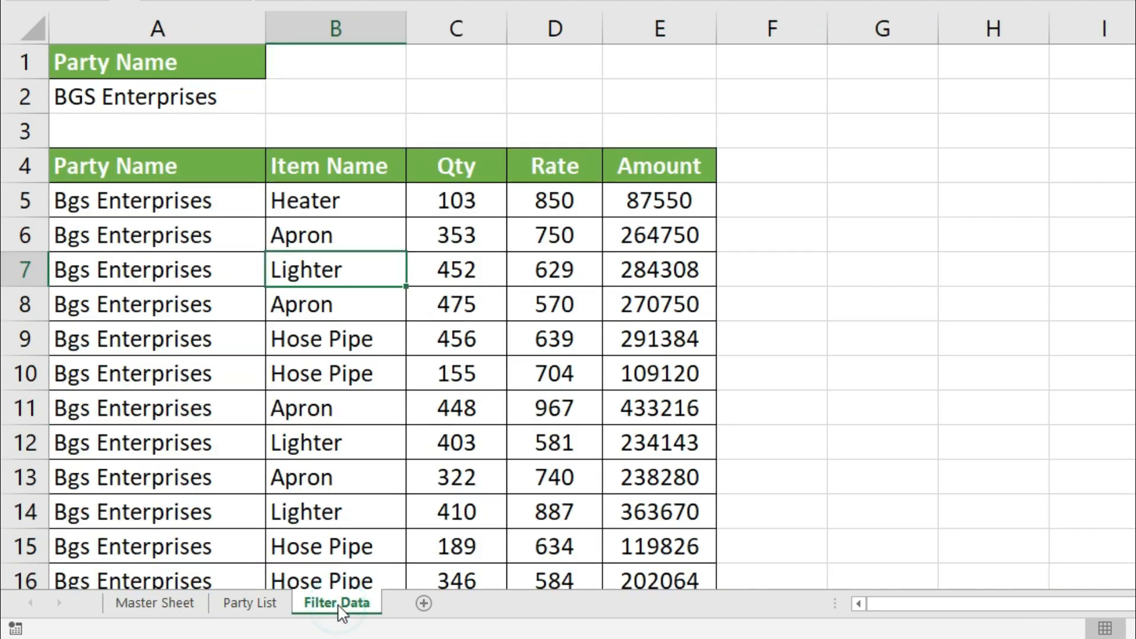
left_click(195, 168)
left_click(369, 170)
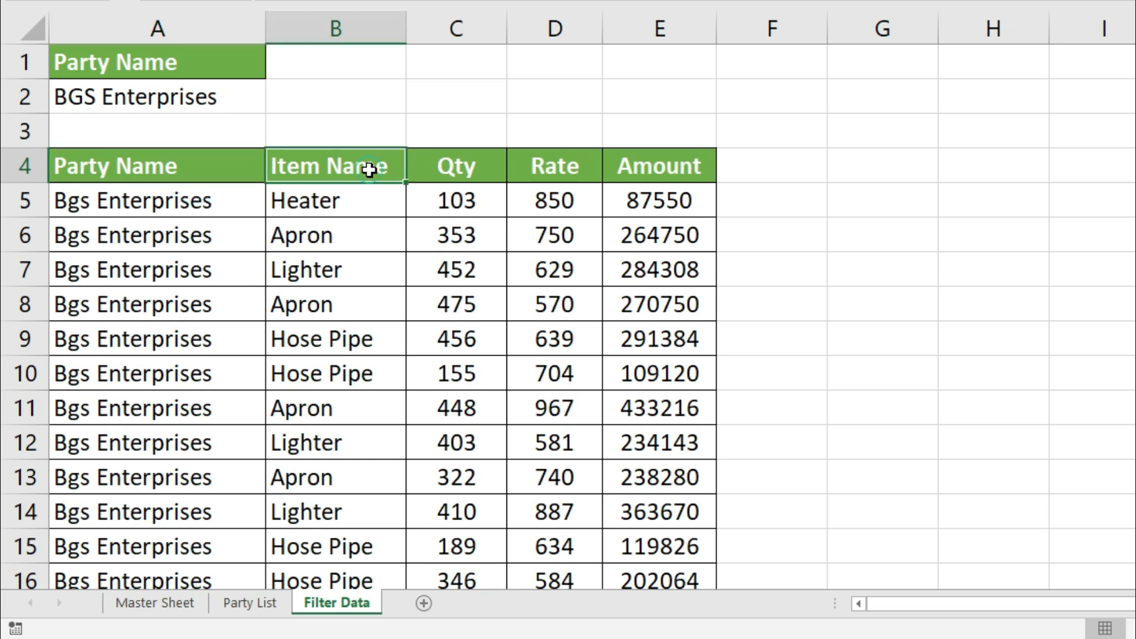
left_click(459, 170)
left_click(579, 165)
left_click(661, 168)
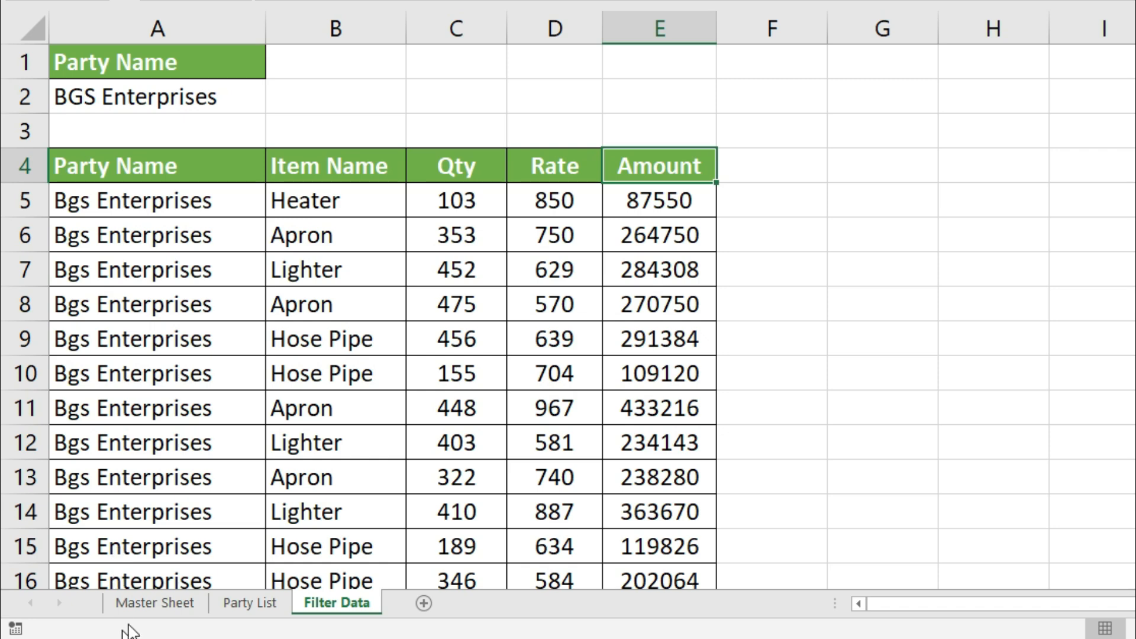
left_click(149, 610)
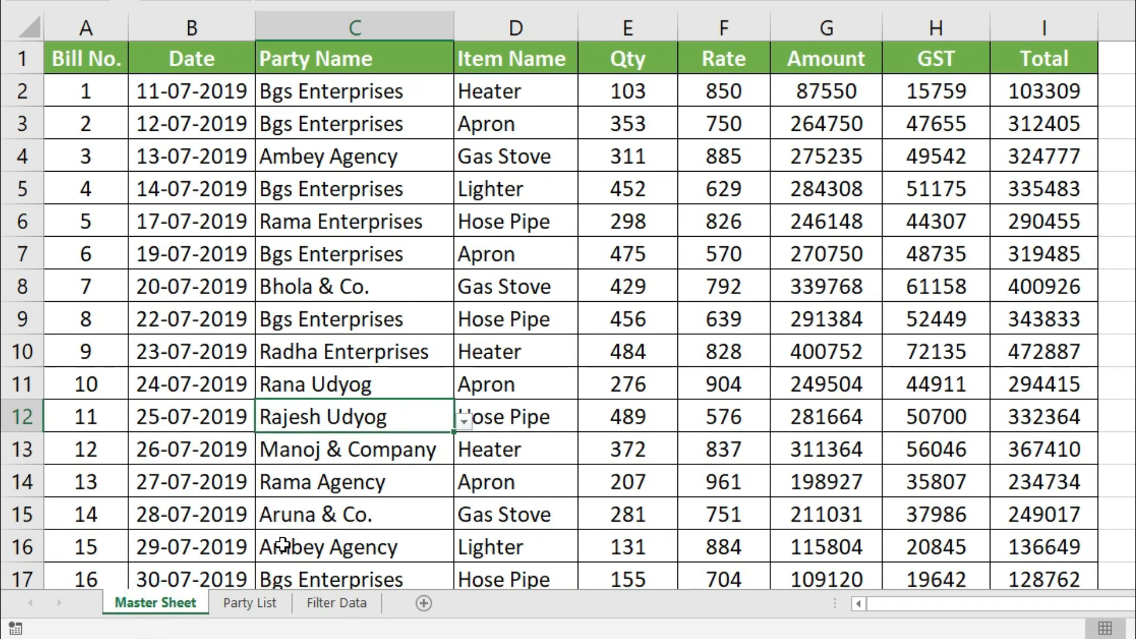
- Set the party name criterion in A2 of Filter Data to Manoj and refresh the filter by switching to Party List and back
left_click(326, 610)
left_click(212, 100)
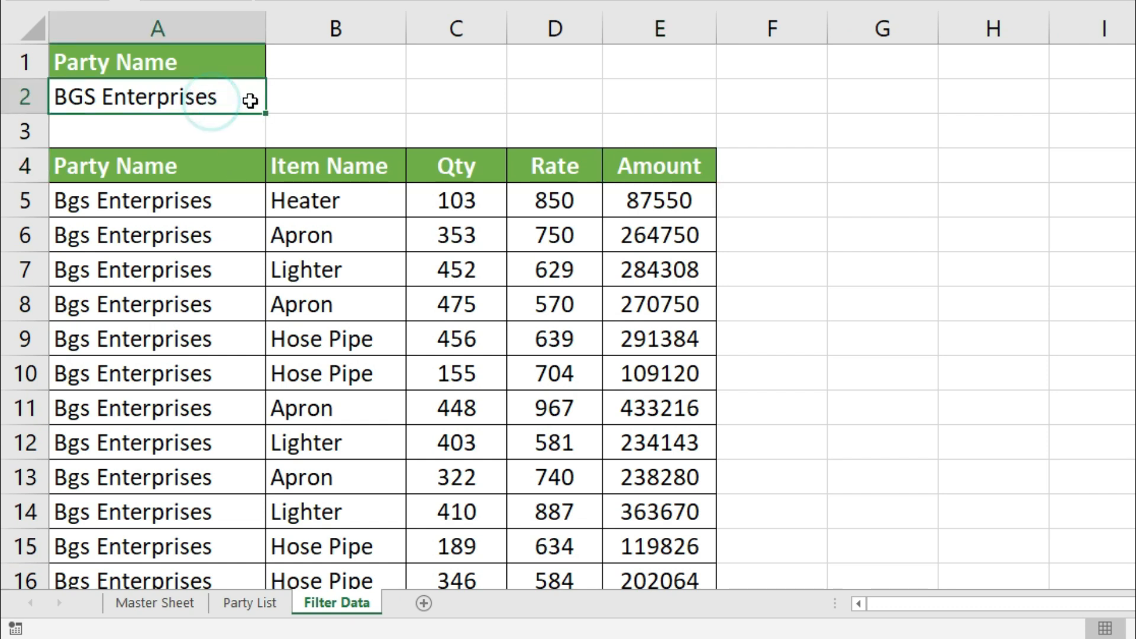
type("M")
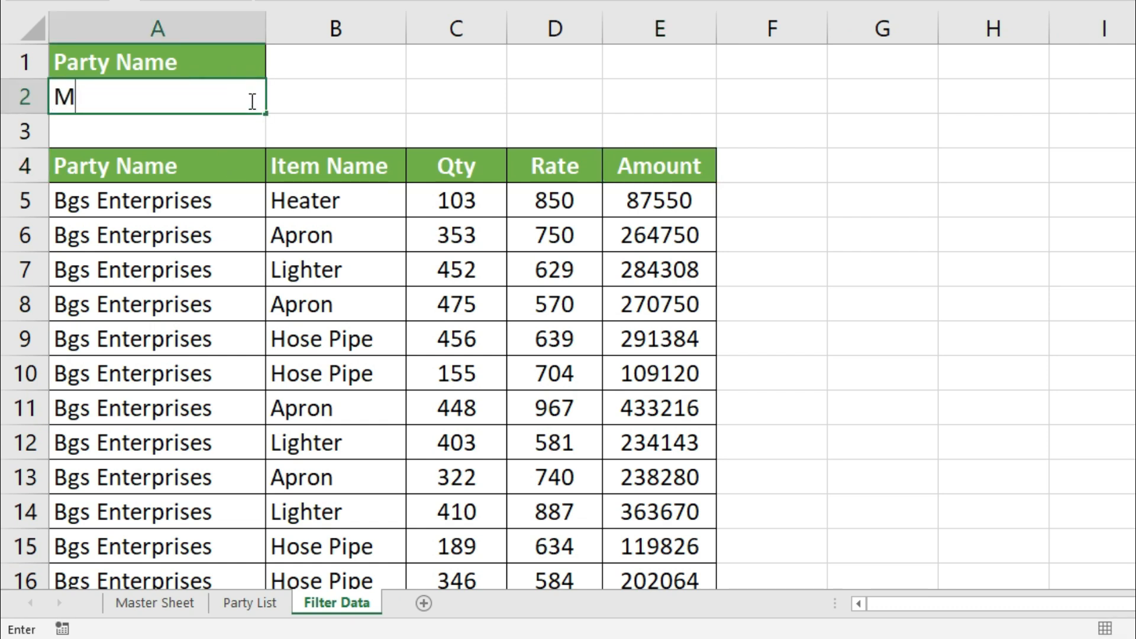
type("anoj")
key("Return")
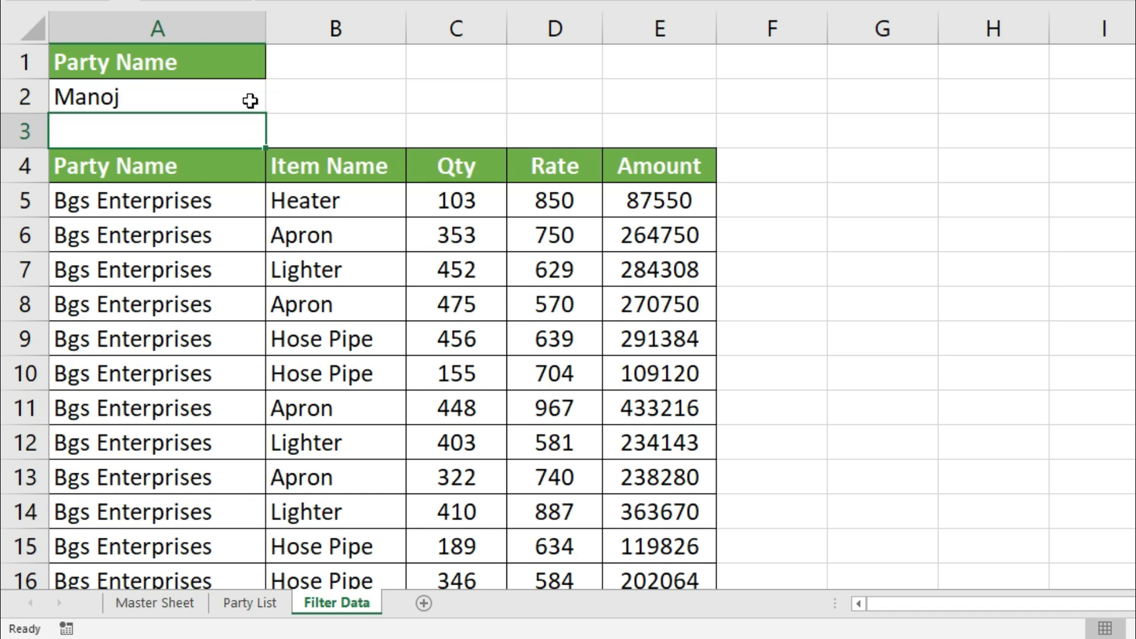
left_click(246, 602)
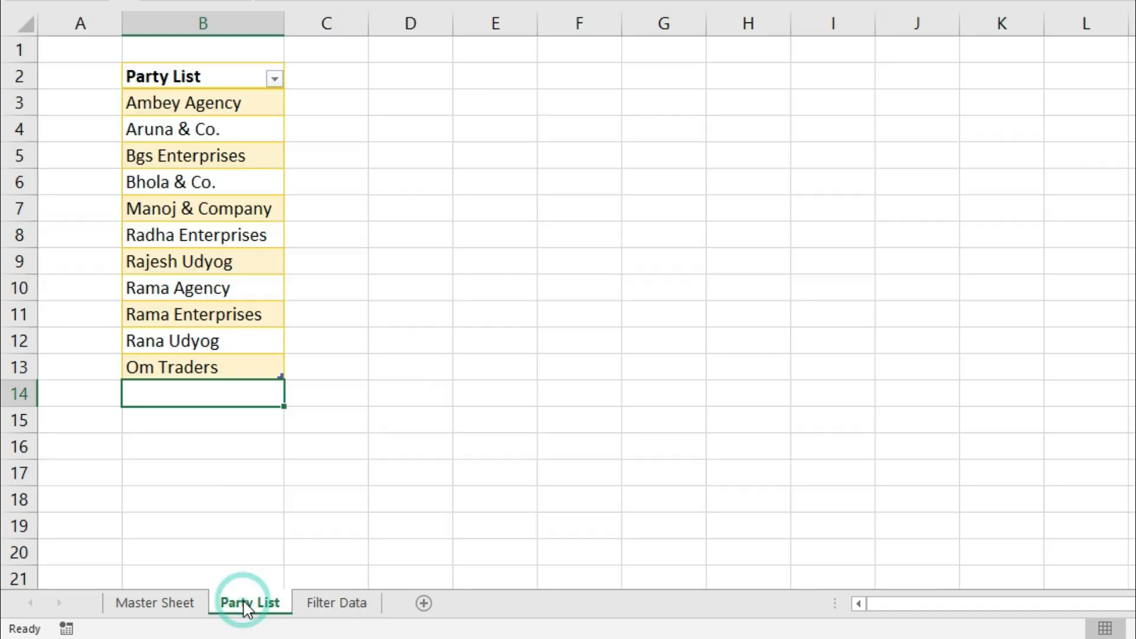
left_click(335, 603)
left_click(208, 204)
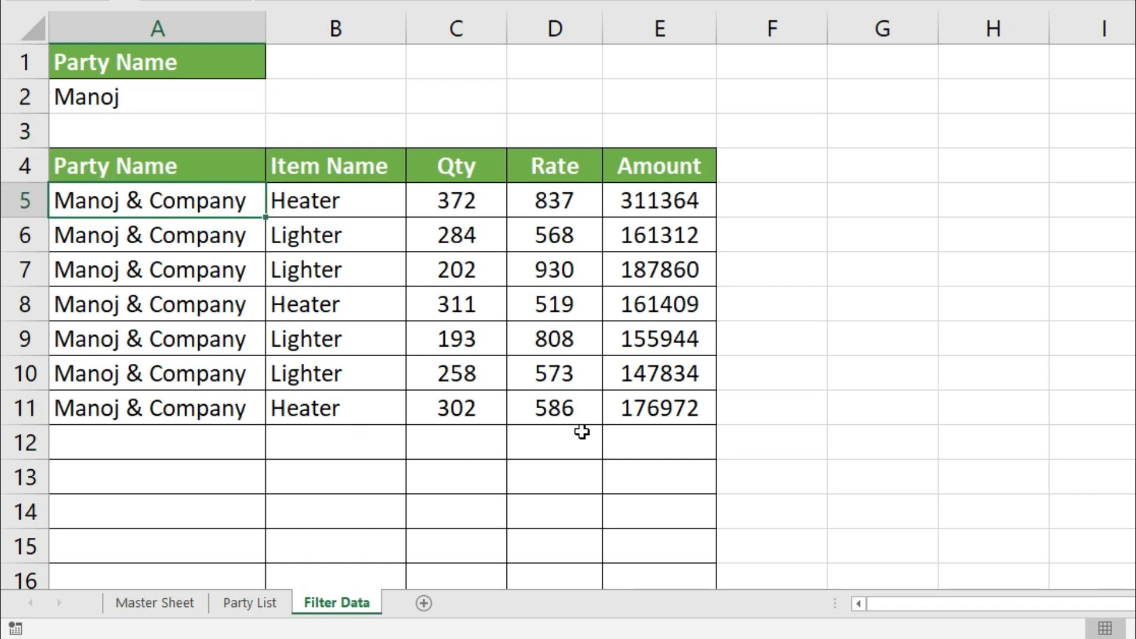
- Set the A2 party name criterion to Aruna, refresh by switching to Master Sheet and back, and select the filtered rows A5:E11
left_click(197, 97)
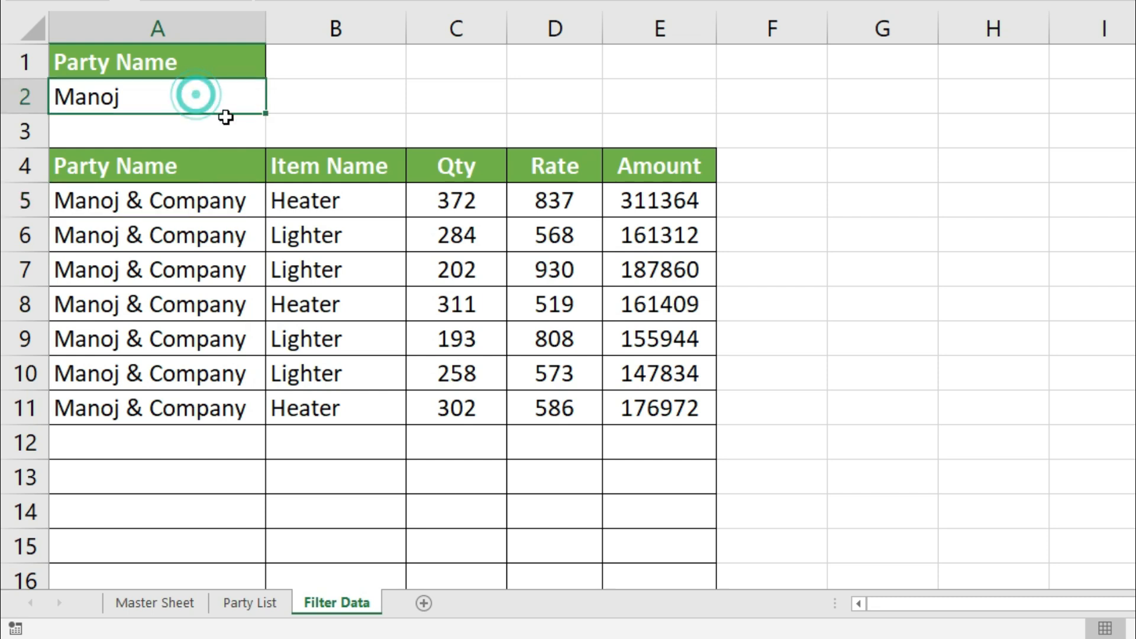
type("Aruna")
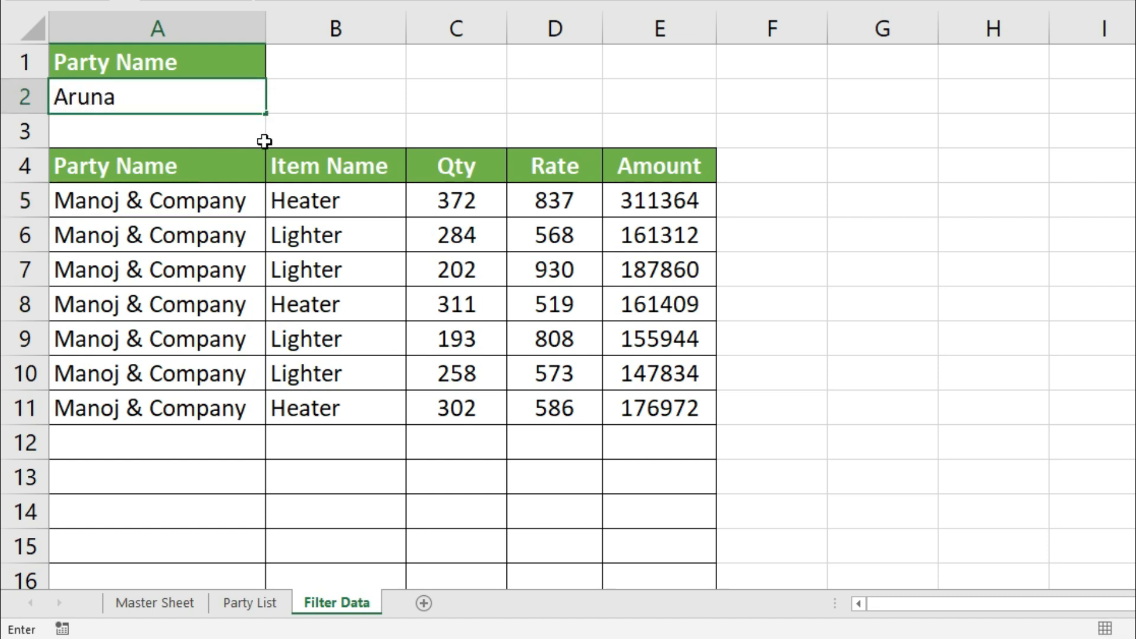
key("Return")
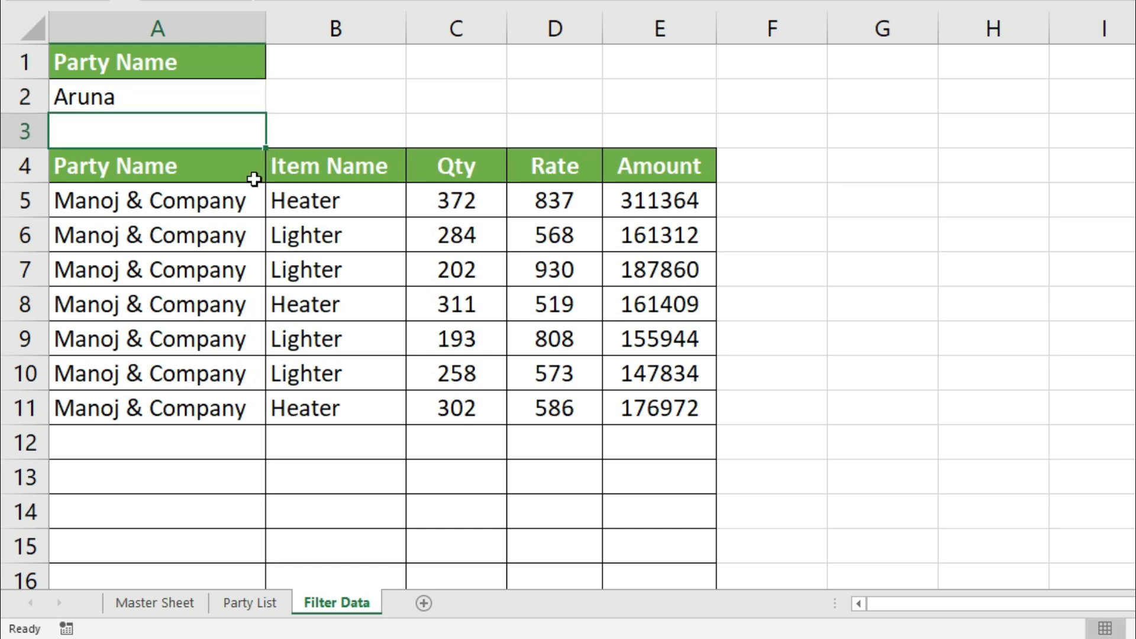
left_click(162, 602)
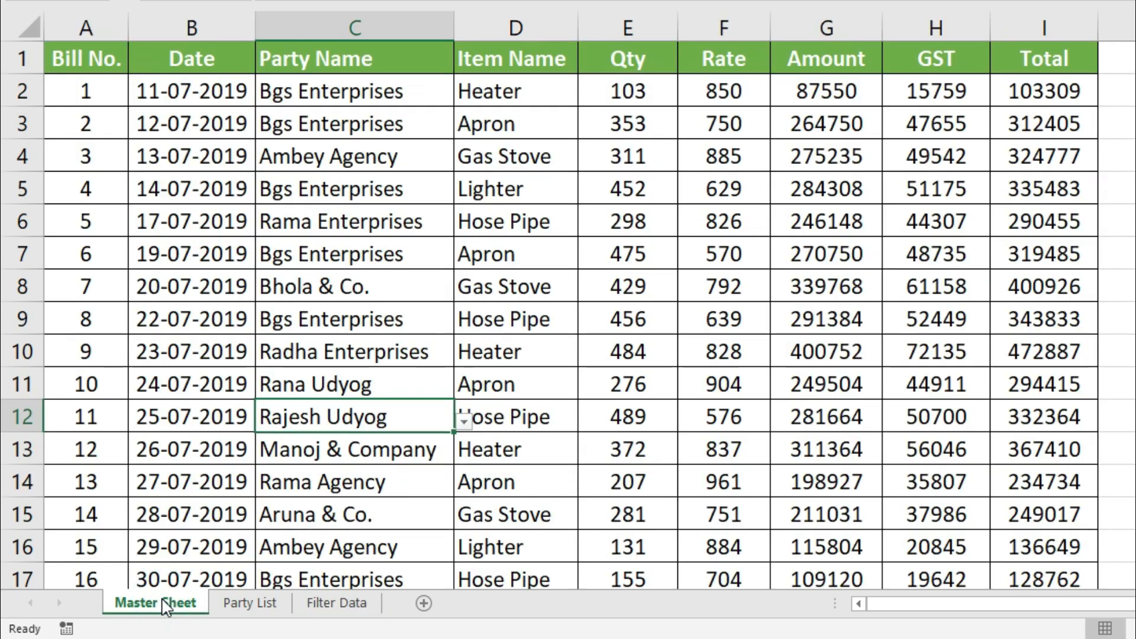
left_click(333, 616)
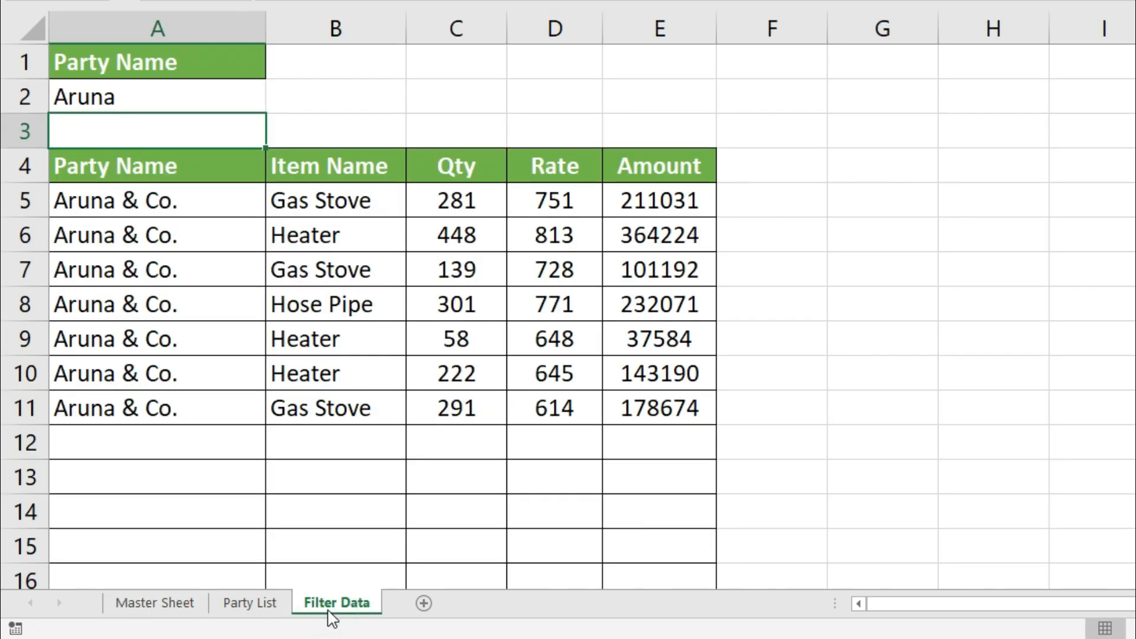
left_click(149, 199)
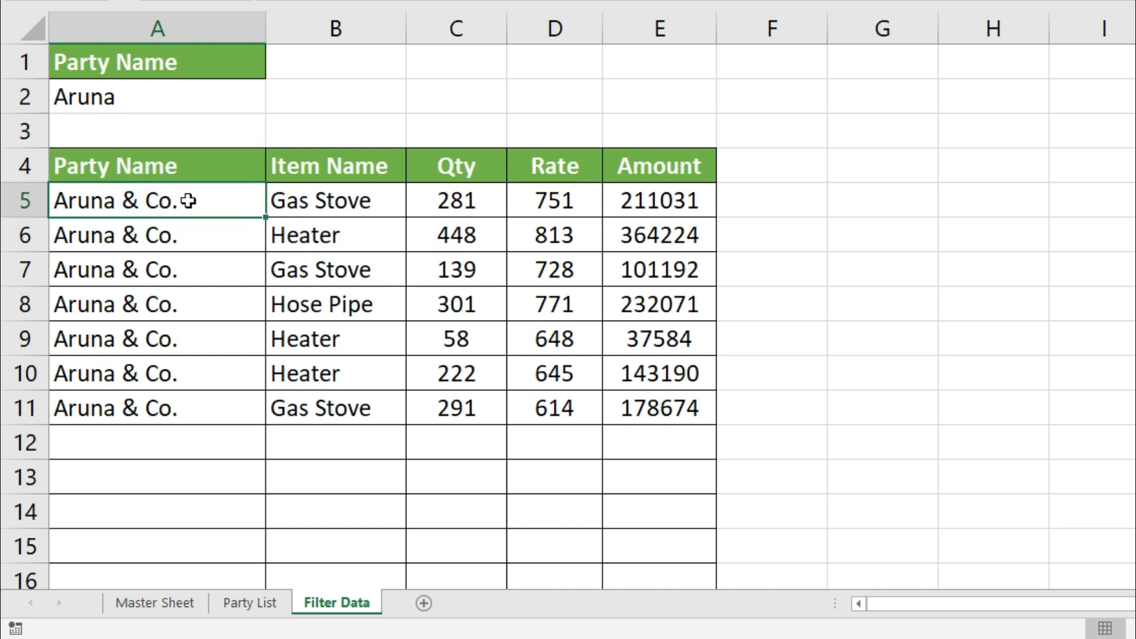
left_click_drag(189, 198, 624, 396)
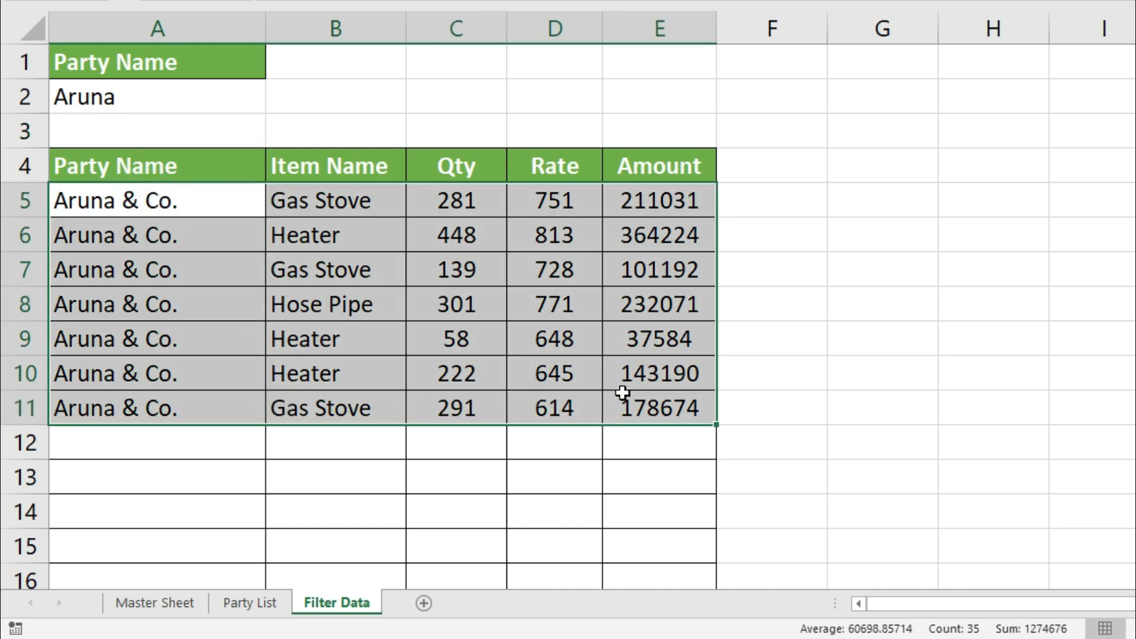
- Set the A2 party name criterion to Rajesh and refresh the filter by switching to Party List and back
left_click(101, 98)
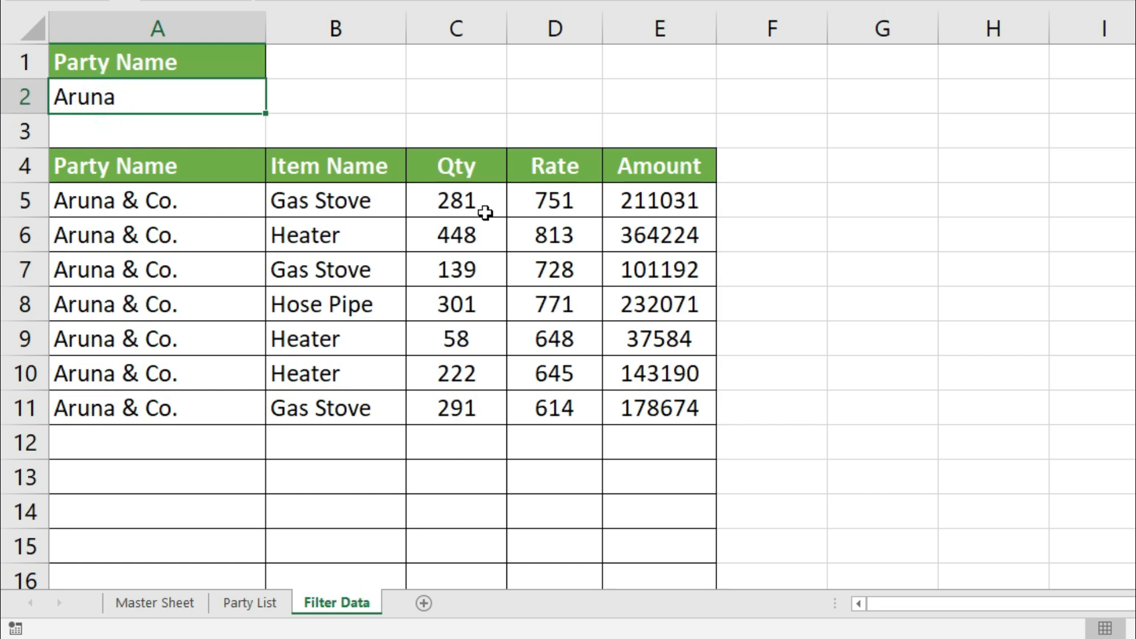
type("Rajesh")
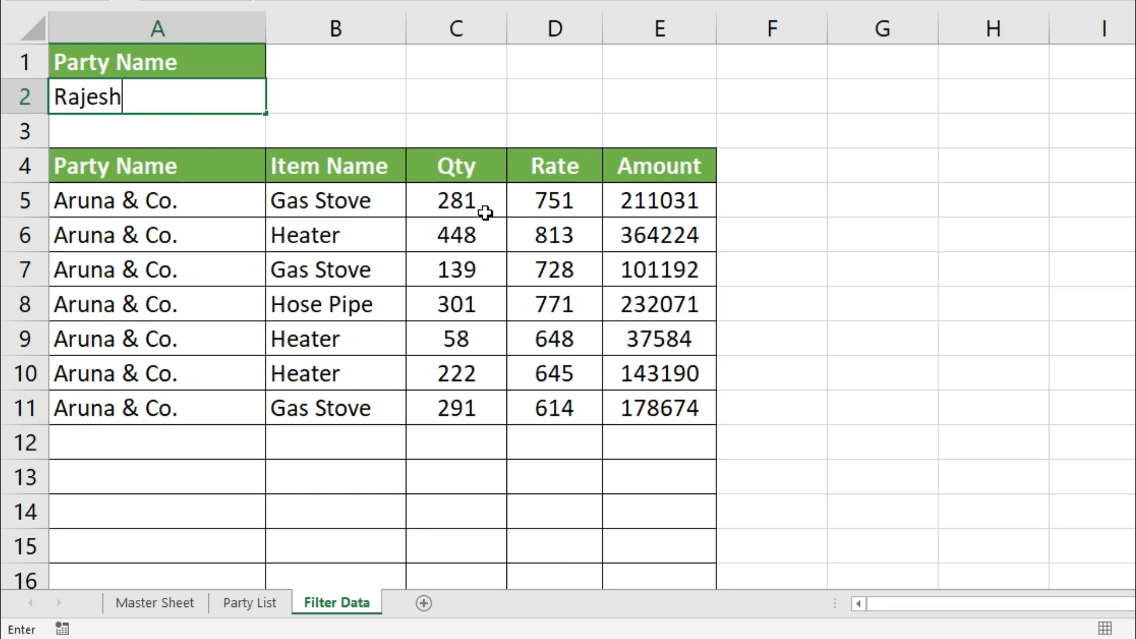
key("Return")
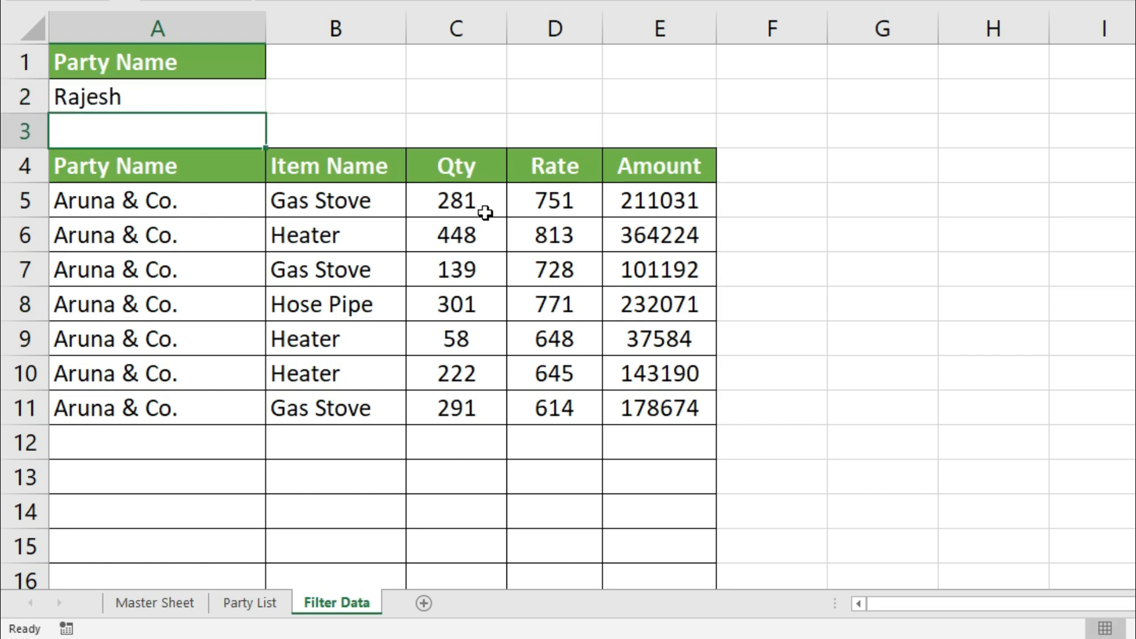
left_click(236, 604)
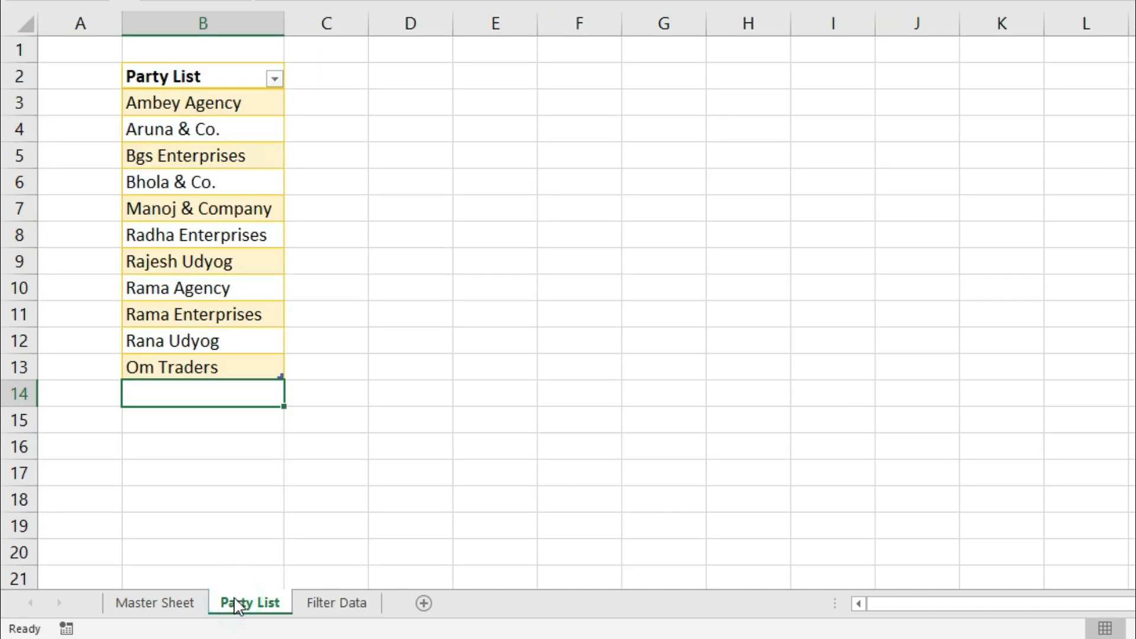
left_click(332, 609)
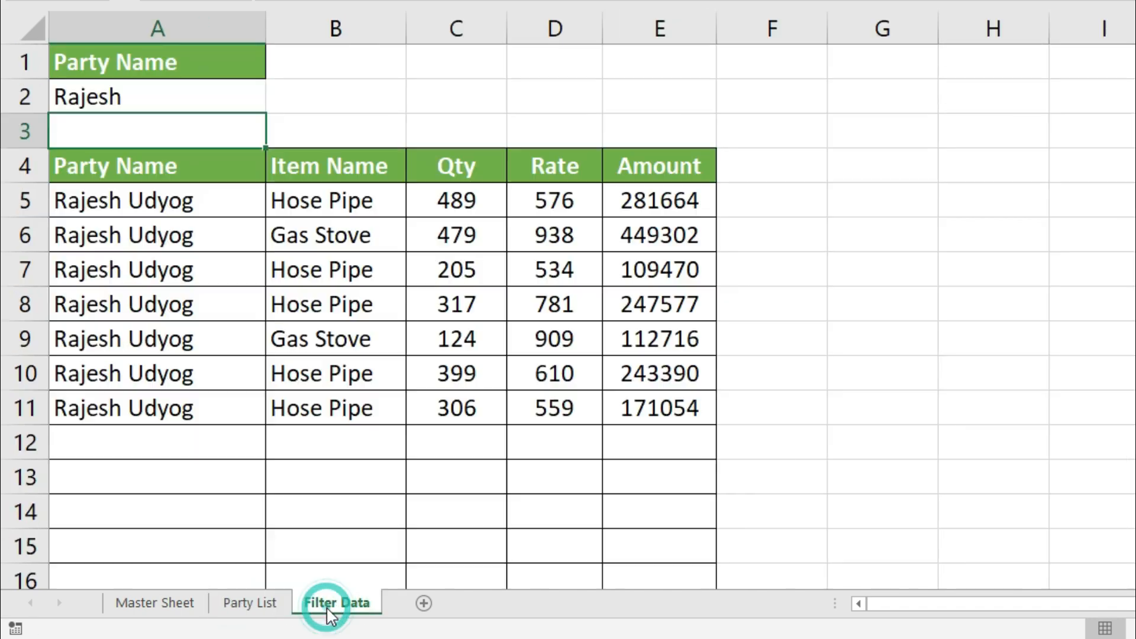
- Examine the filtered Rajesh Udyog rows, checking the party names, item names, quantities, rates and amounts
left_click(222, 427)
left_click_drag(139, 197, 122, 411)
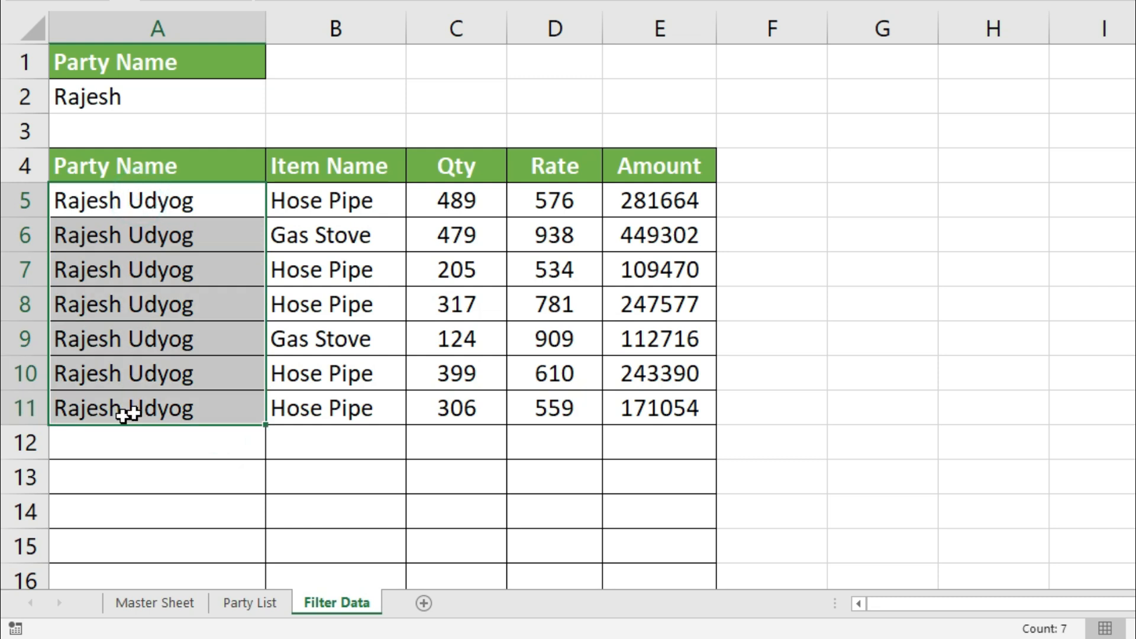
left_click(306, 410)
left_click_drag(287, 195, 621, 409)
left_click(531, 474)
left_click(441, 430)
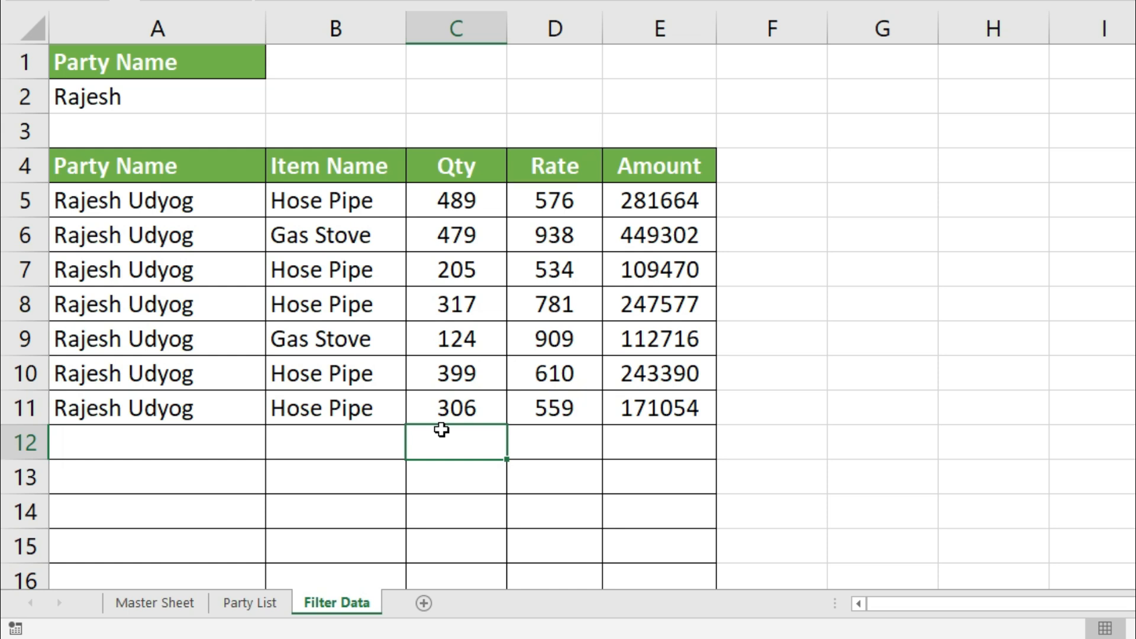
left_click_drag(338, 199, 330, 409)
left_click(336, 467)
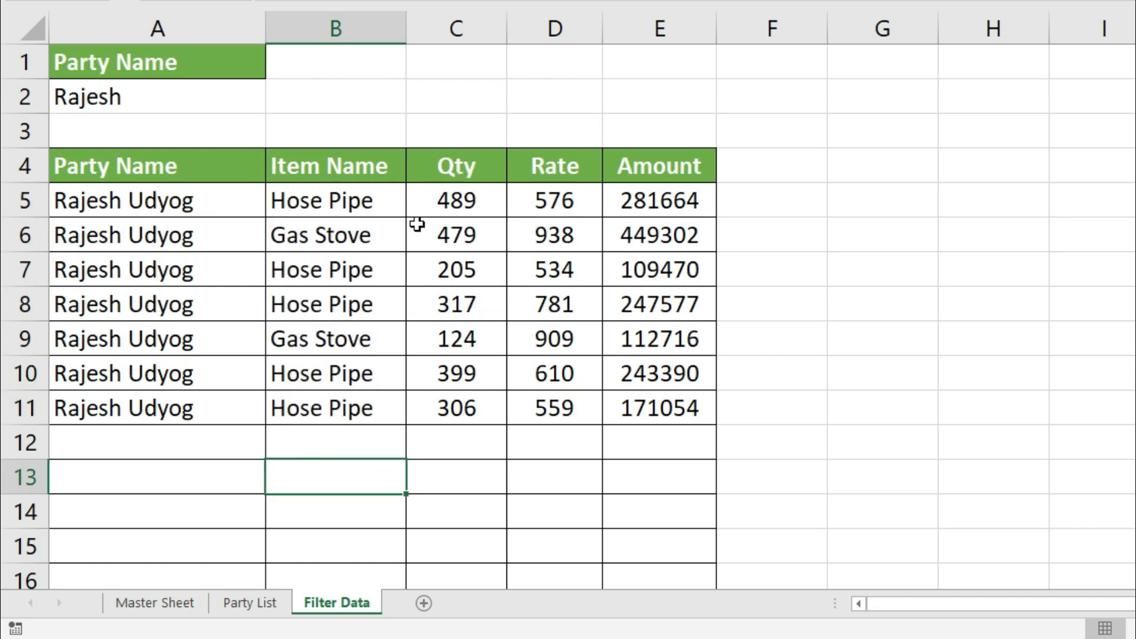
left_click_drag(375, 194, 368, 401)
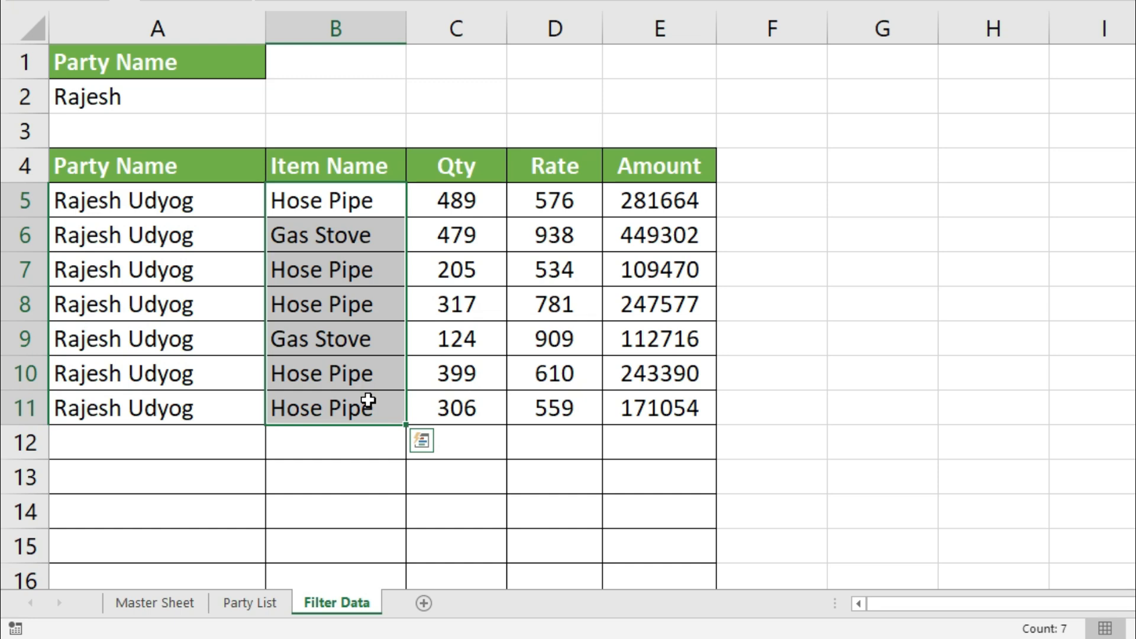
- Add new rows below bill 110 on the Master Sheet, entering Bill No. 111 and continuing the numbering to 114
left_click(156, 602)
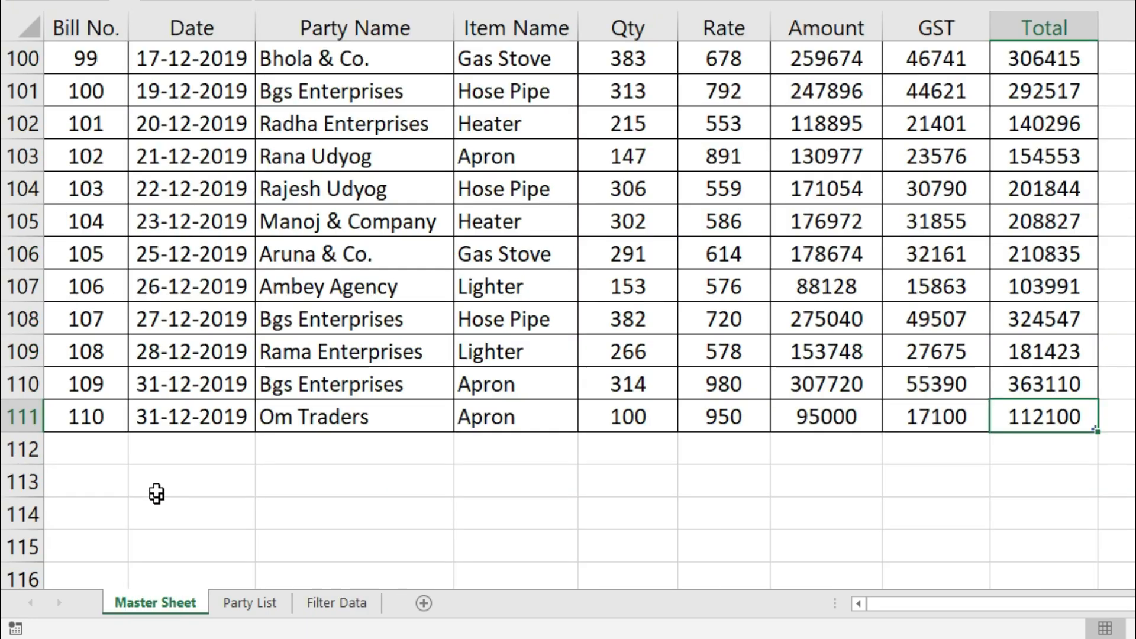
left_click(112, 449)
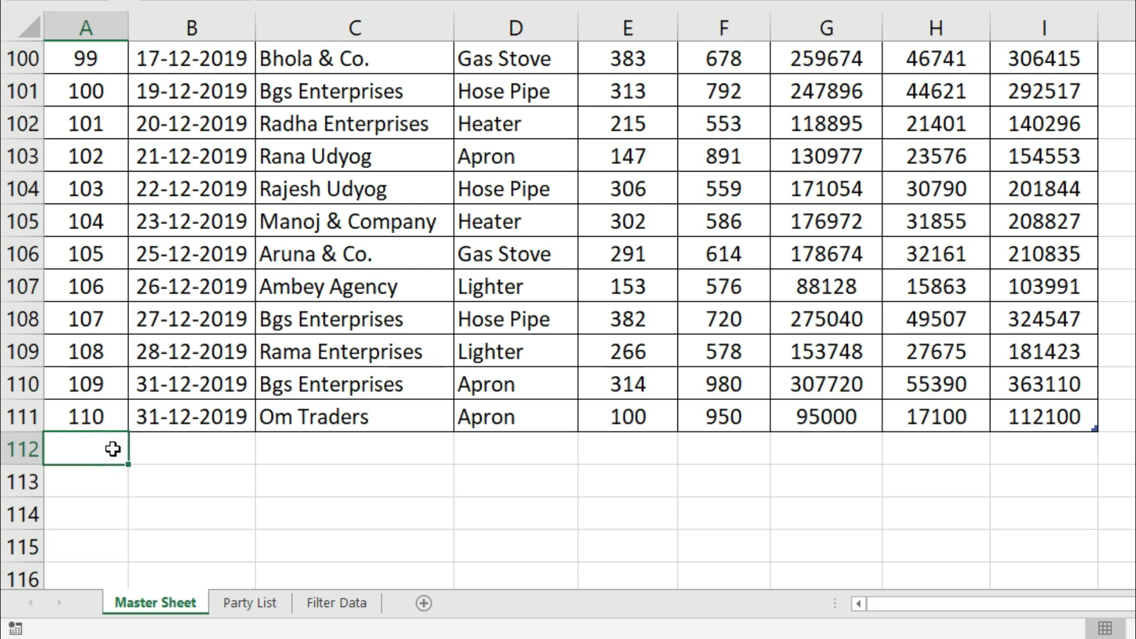
type("111")
key("Return")
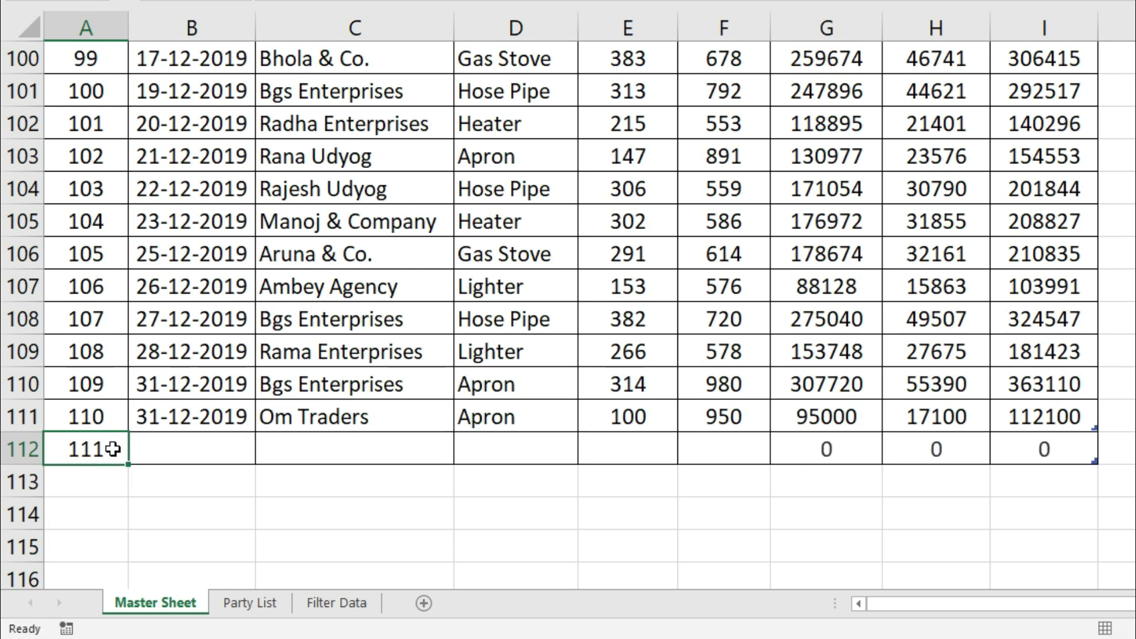
type("111")
key("Return")
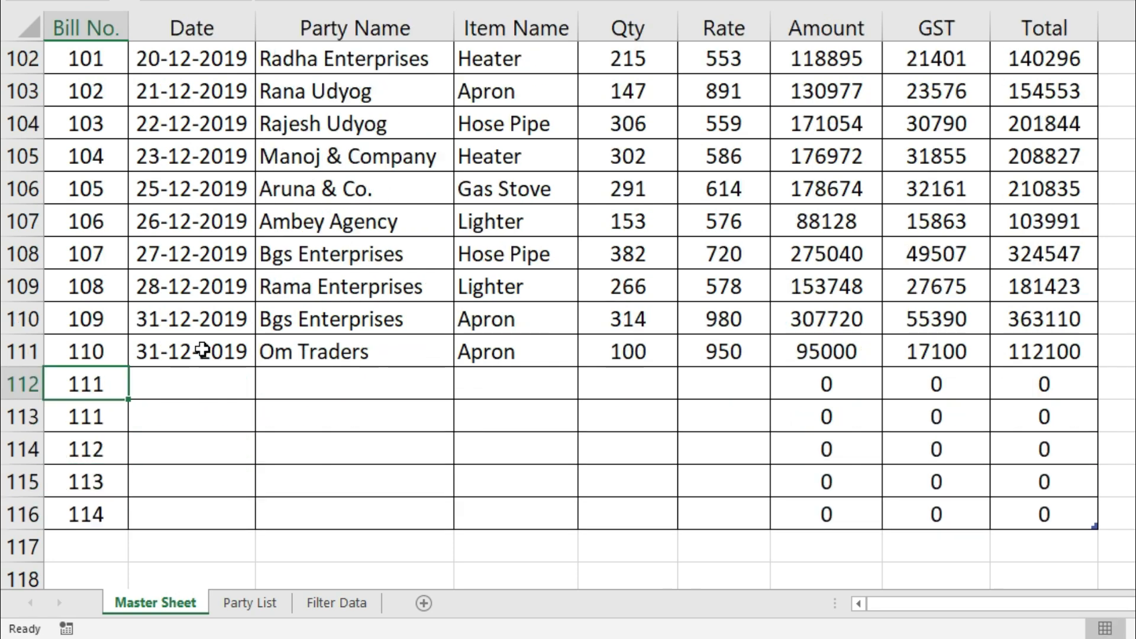
- Fill the date 31-12-2019 down through row 116 and set the party name to Rajesh Udyog in rows 112 to 116
left_click_drag(202, 351, 203, 506)
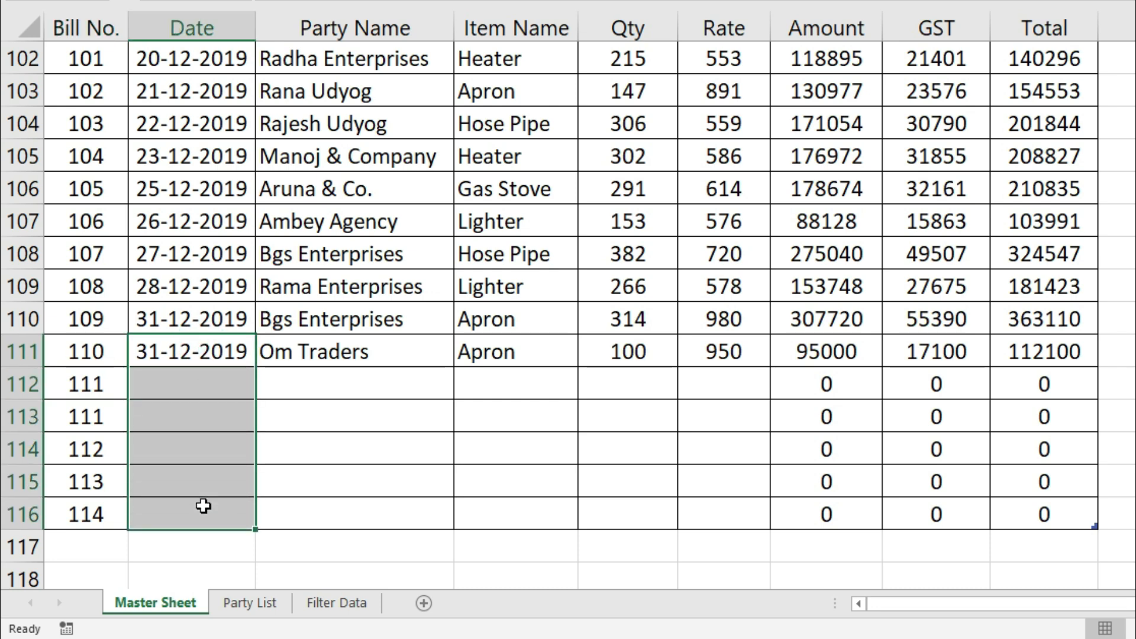
key("ctrl+d")
left_click(349, 383)
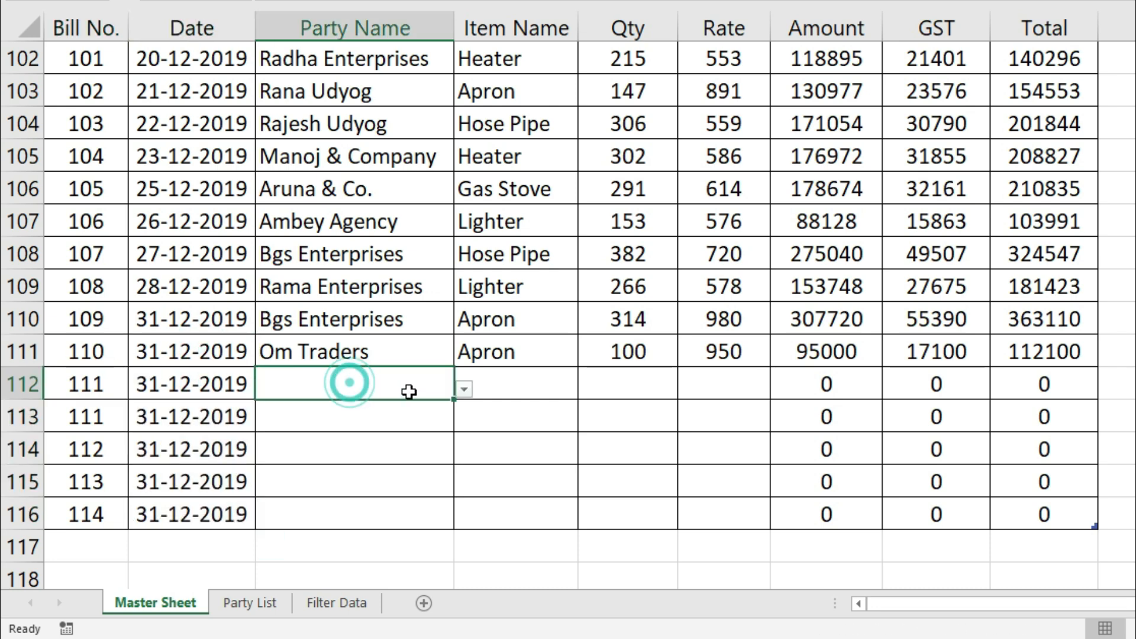
left_click(465, 389)
left_click_drag(455, 450, 456, 477)
left_click(296, 497)
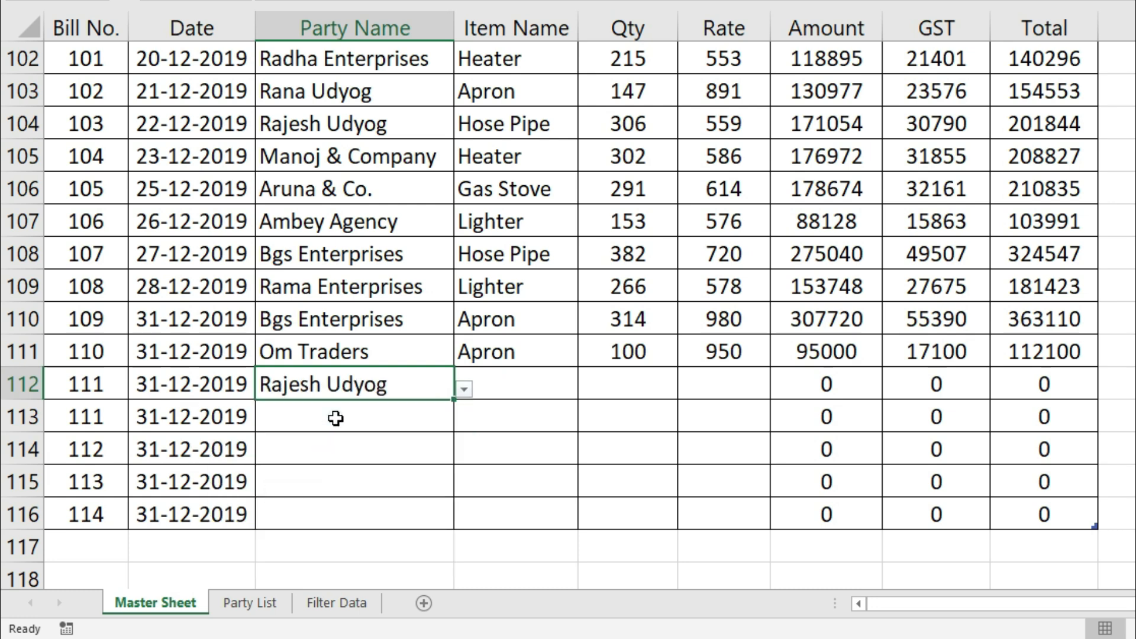
left_click_drag(363, 383, 359, 505)
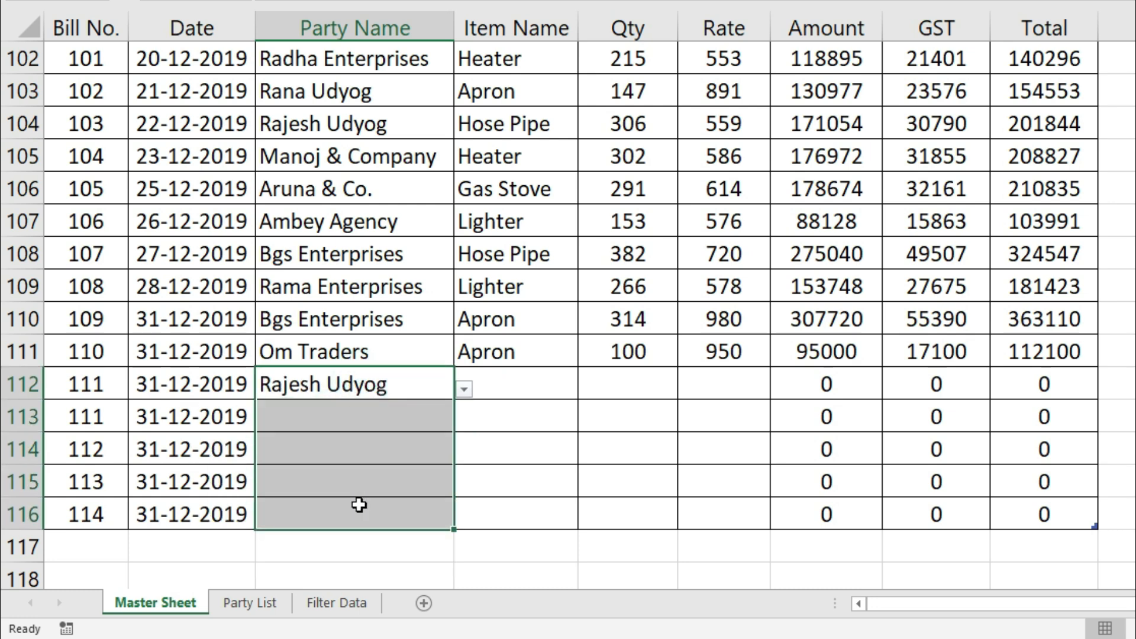
key("ctrl+d")
- Fill item Apron, quantity 100 and rate 950 from row 111 down through row 116
left_click(506, 379)
left_click_drag(504, 349, 723, 512)
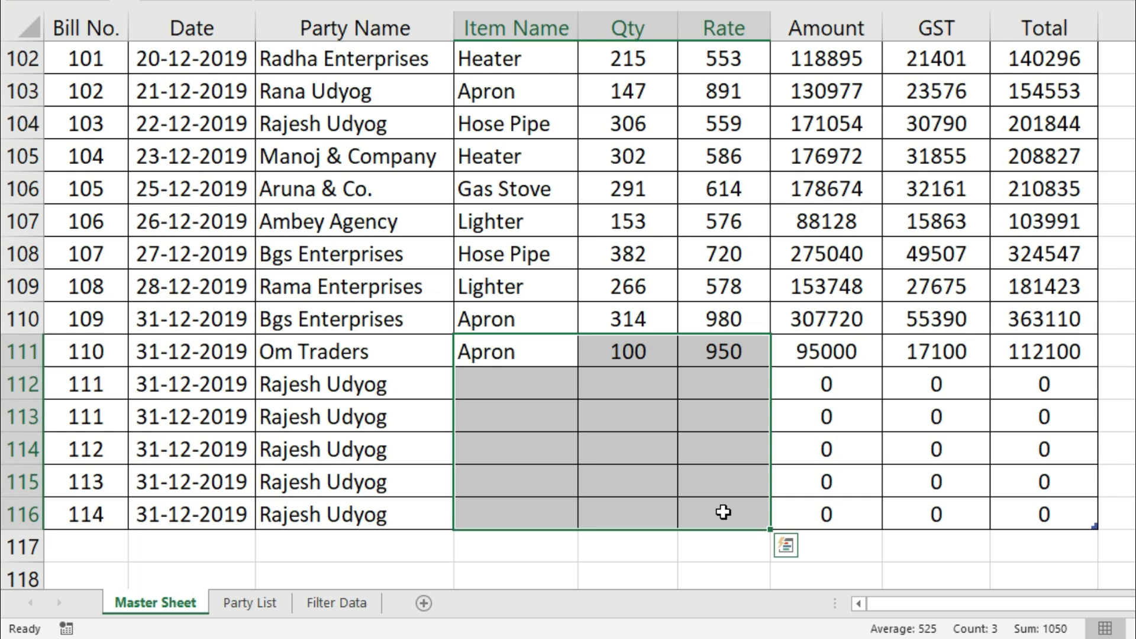
key("ctrl+d")
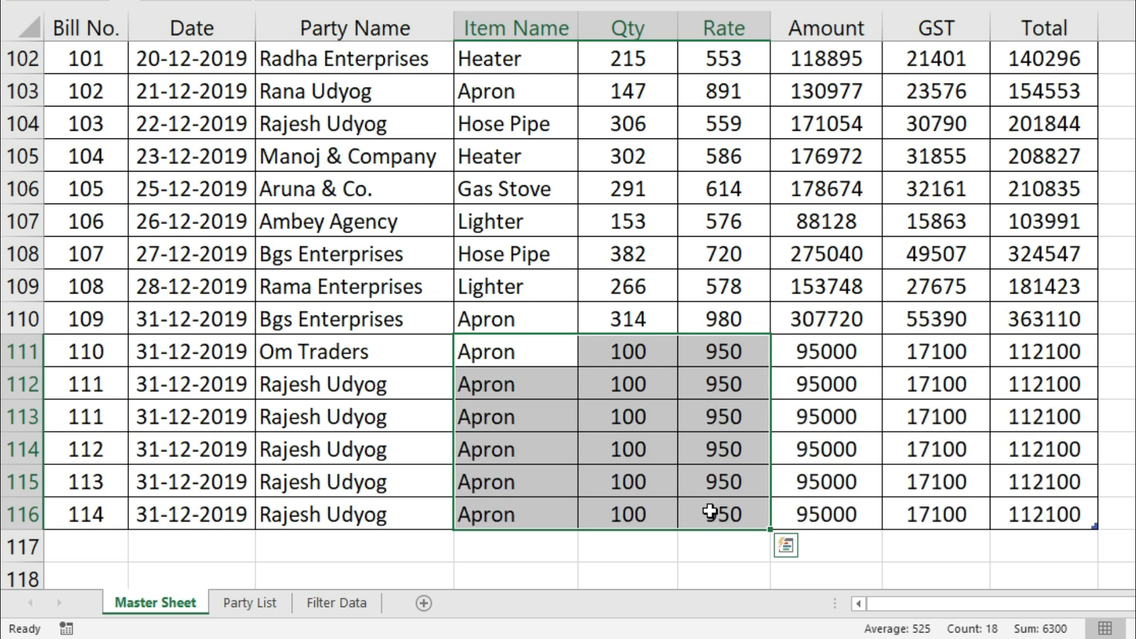
- Examine the Rajesh Udyog results on the Filter Data sheet, checking that the newly added bill rows are included
left_click(345, 604)
left_click(340, 464)
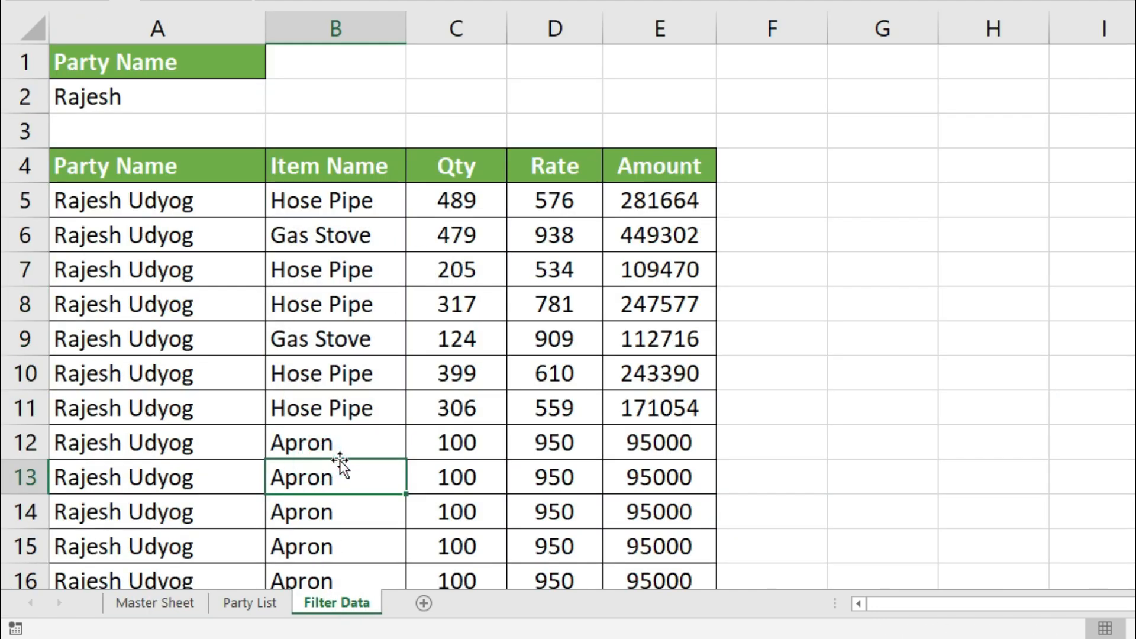
key("Down")
key("Down")
key("Down")
key("Down")
key("Down")
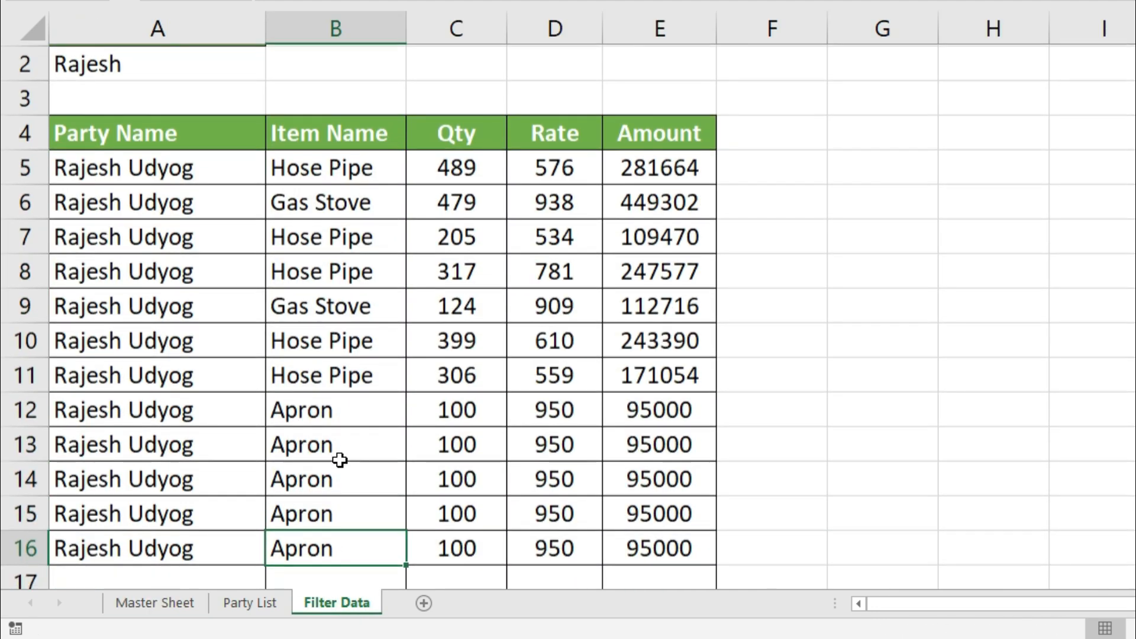
key("Up")
key("Up")
key("Up")
key("Up")
key("Up")
key("Up")
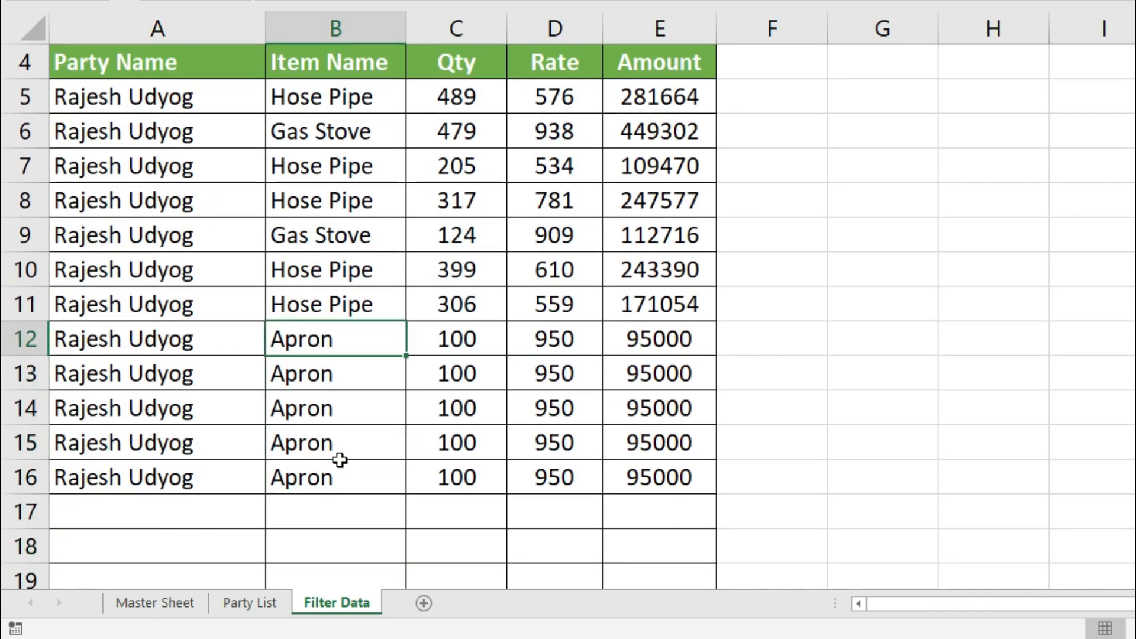
key("ctrl+Up")
key("ctrl+Up")
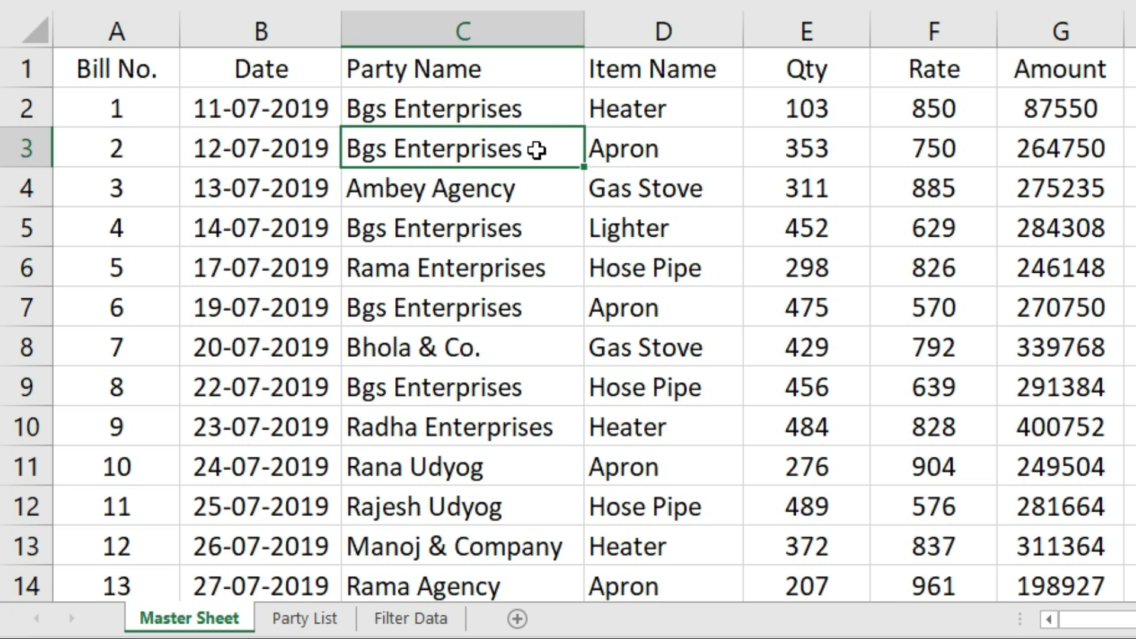
- Convert the Master Sheet range A1:I110 into a table with headers and apply Green, Table Style Light 14
key("ctrl+t")
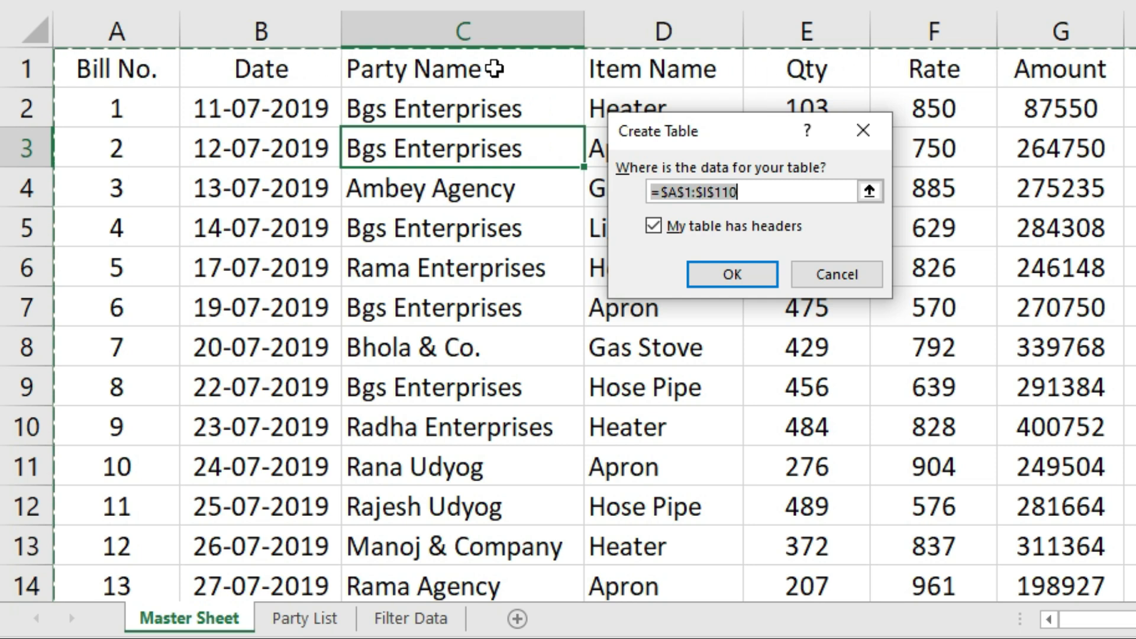
left_click(752, 275)
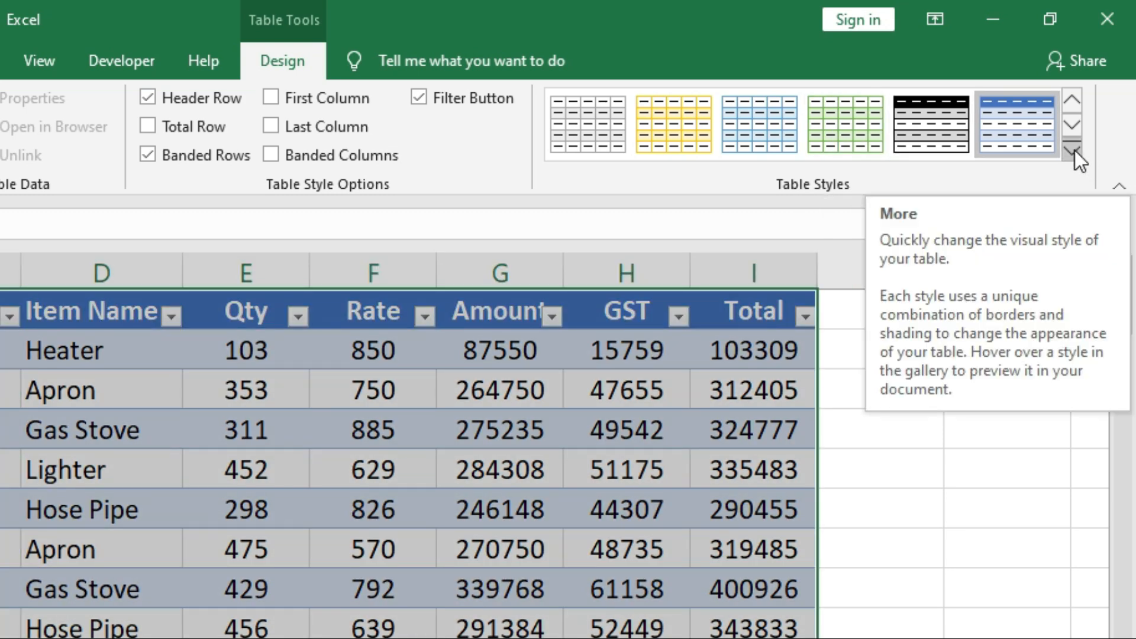
left_click(1074, 151)
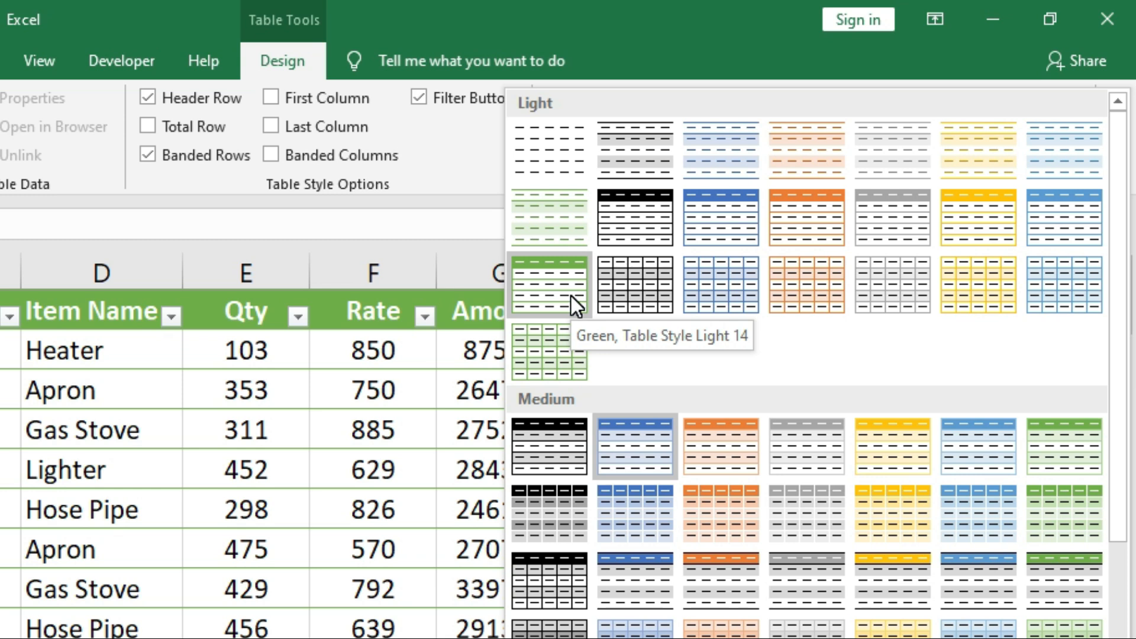
left_click(570, 296)
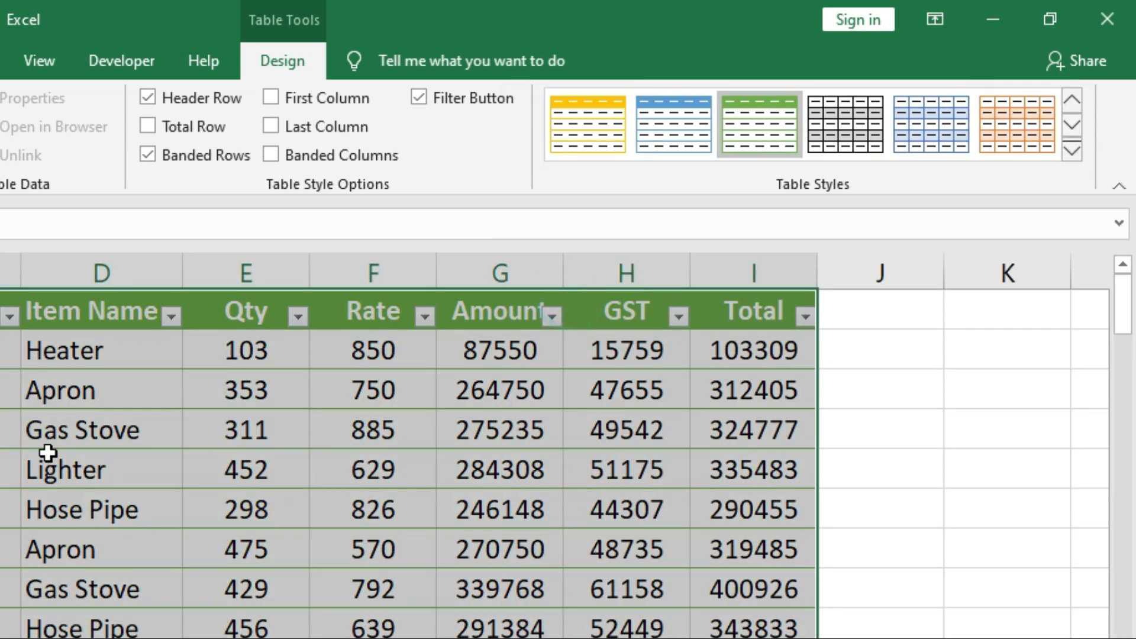
left_click(35, 452)
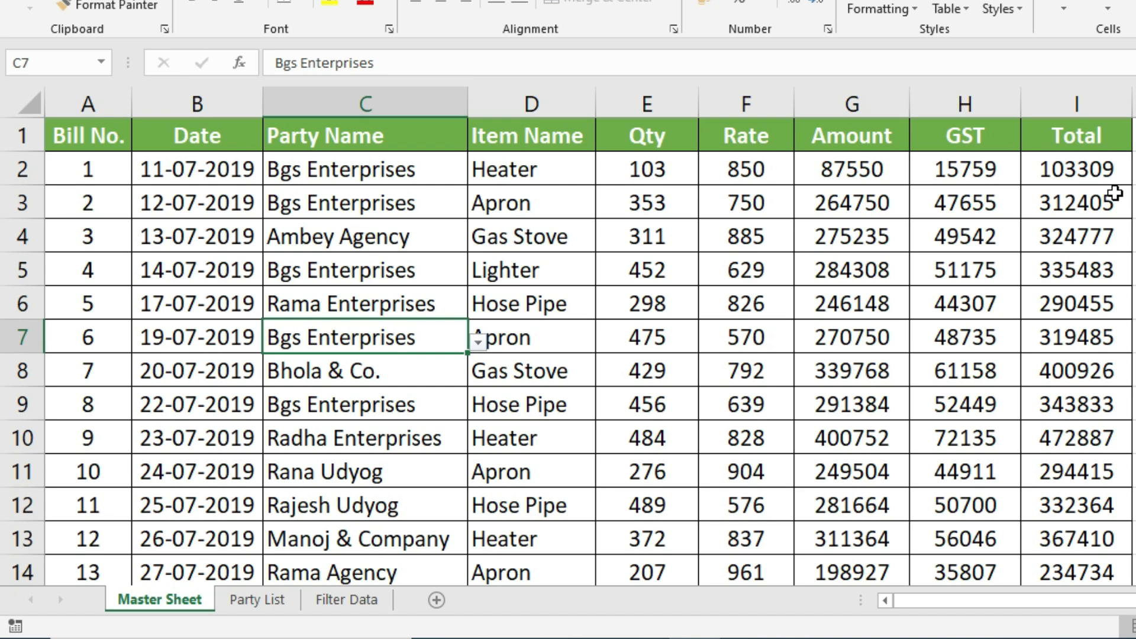
- Review the Master Sheet records, the party names on the Party List sheet and the Filter Data sheet's layout
left_click(296, 267)
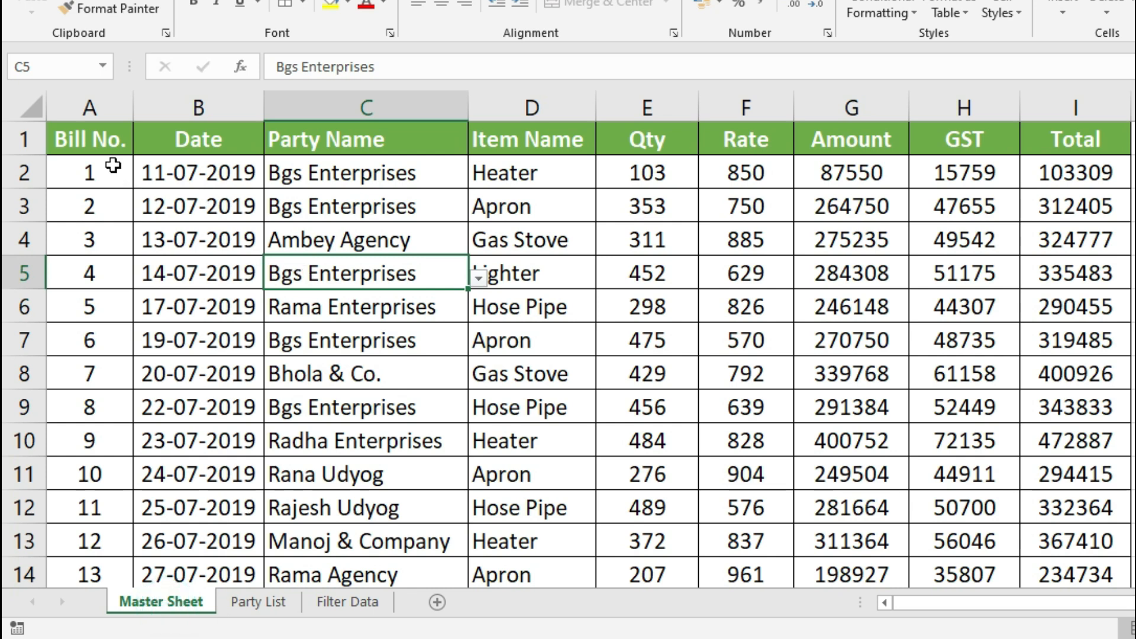
left_click_drag(76, 133, 714, 464)
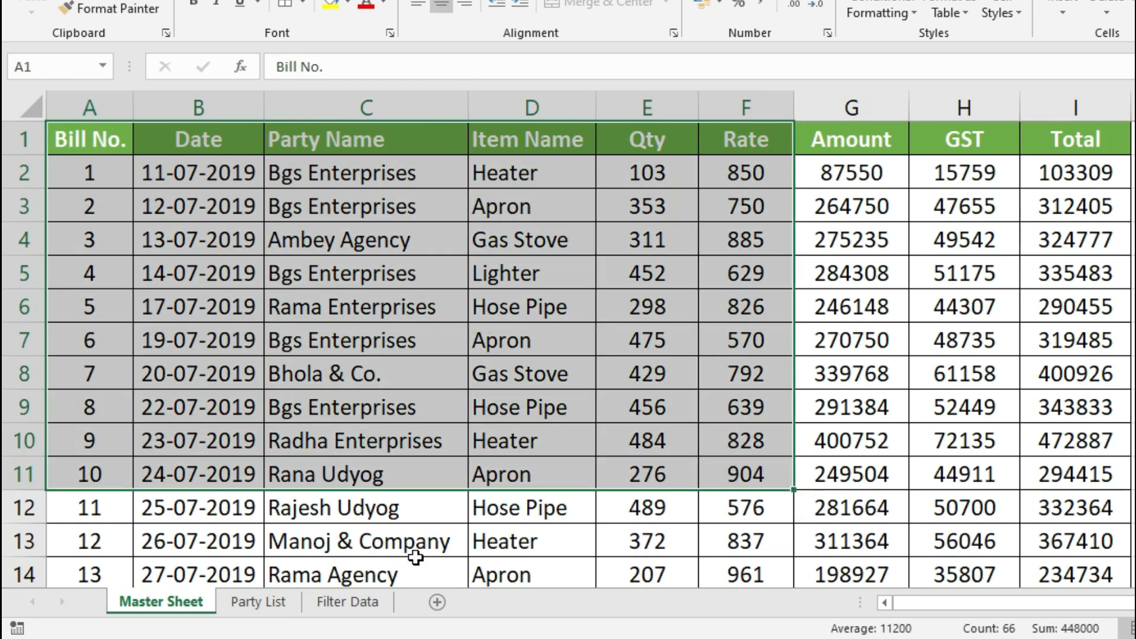
left_click(261, 604)
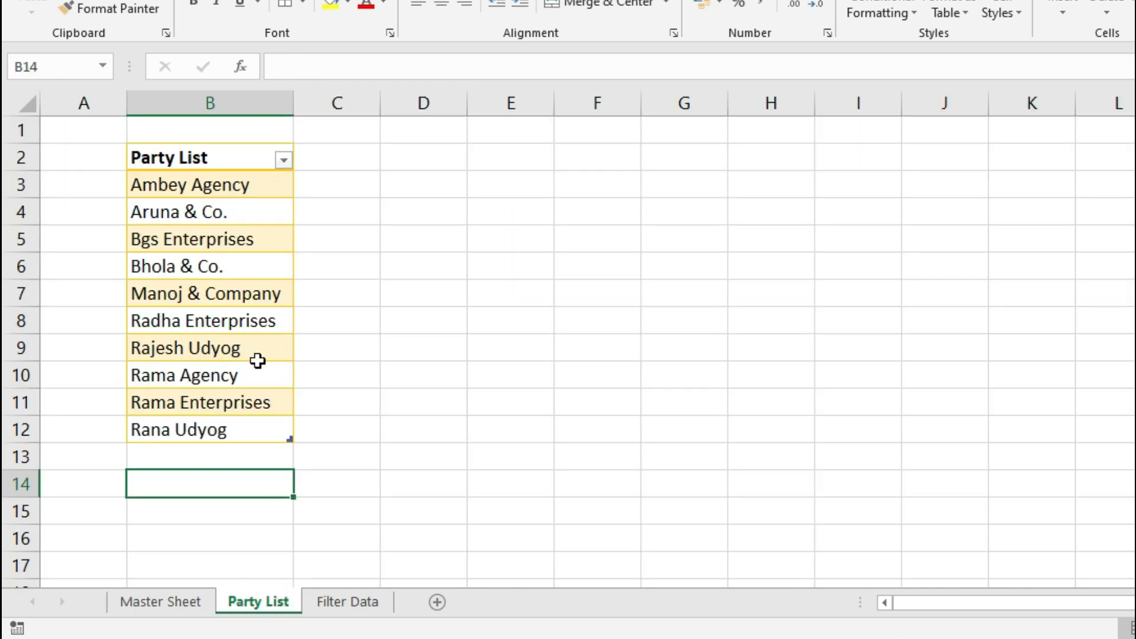
left_click_drag(239, 185, 220, 431)
left_click(210, 467)
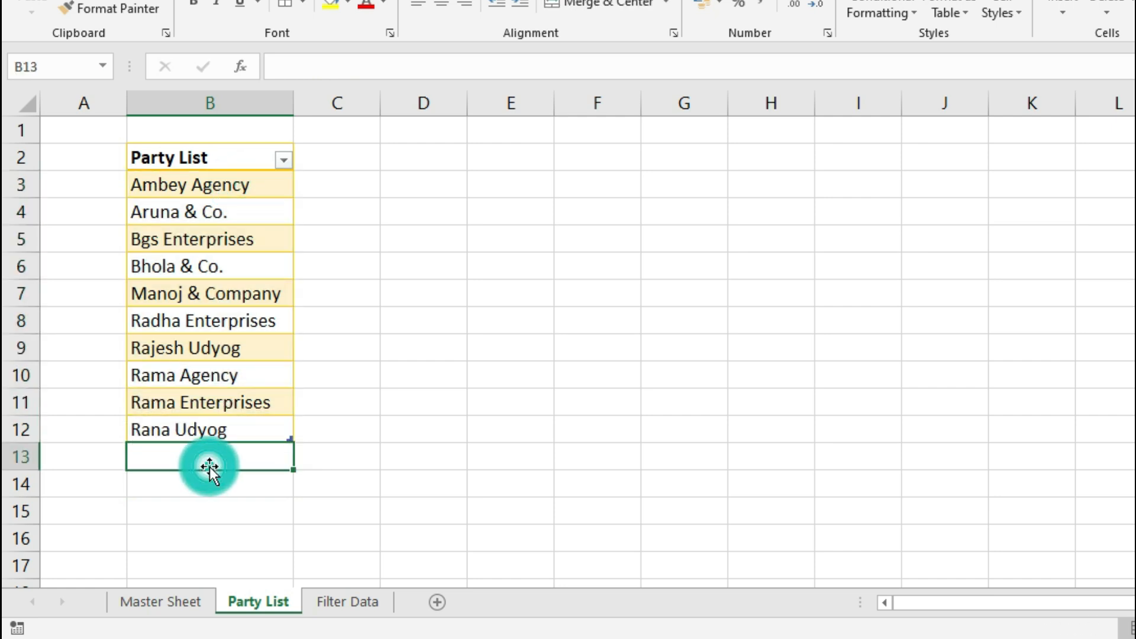
left_click(362, 605)
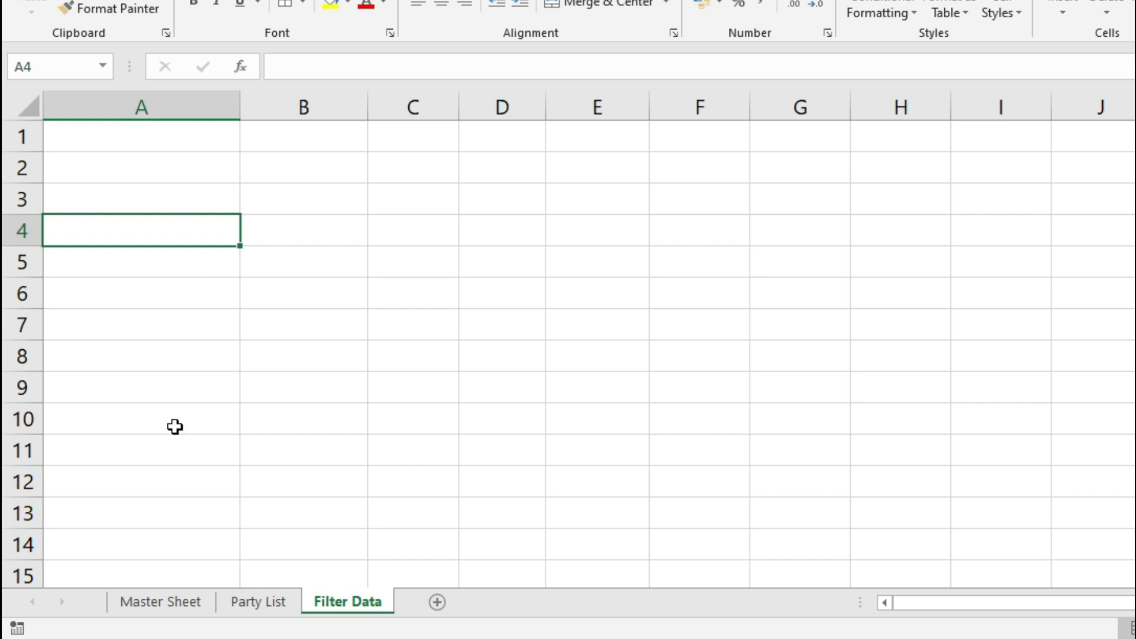
- Examine the Master Sheet headers to distinguish the Party Name to Amount columns needed for filtering from the remaining ones
left_click(161, 606)
left_click(351, 195)
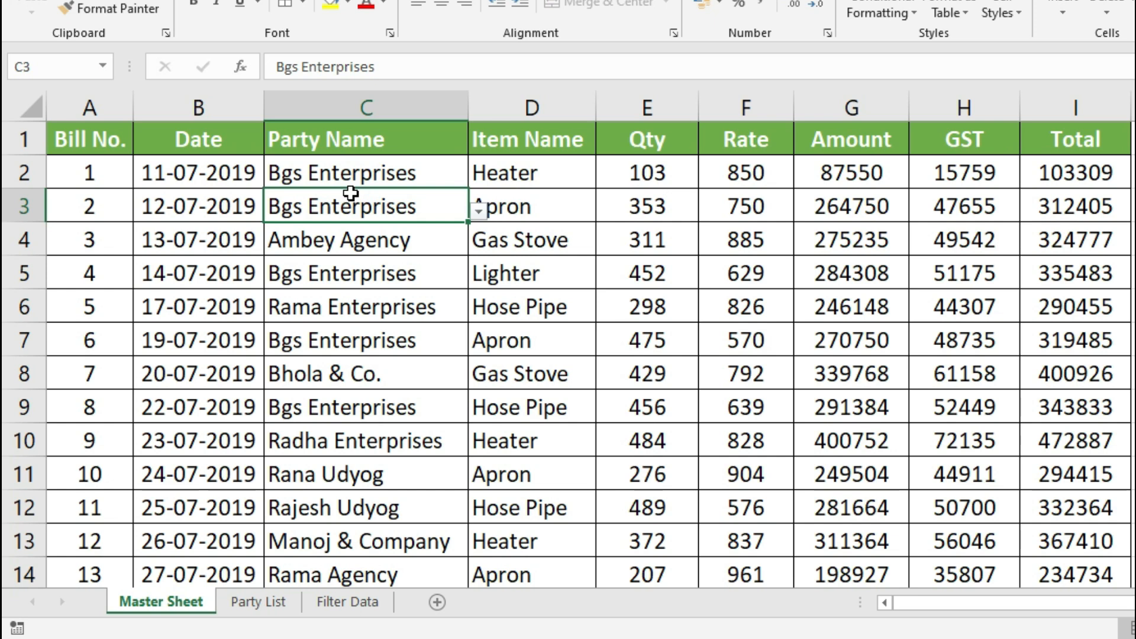
left_click(357, 141)
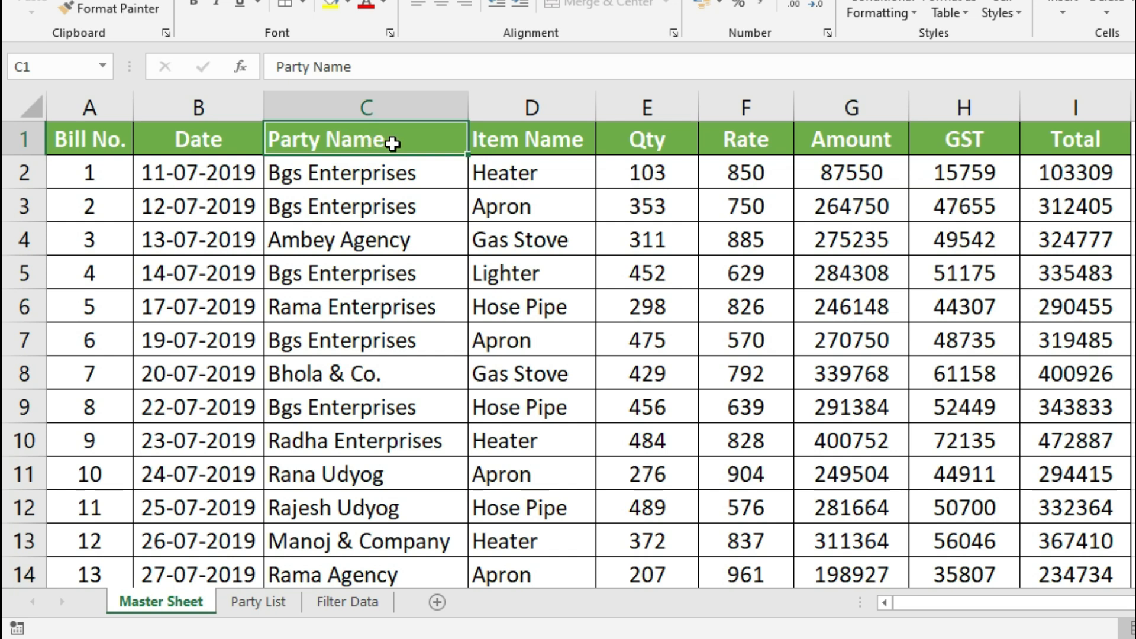
left_click(500, 140)
left_click(645, 139)
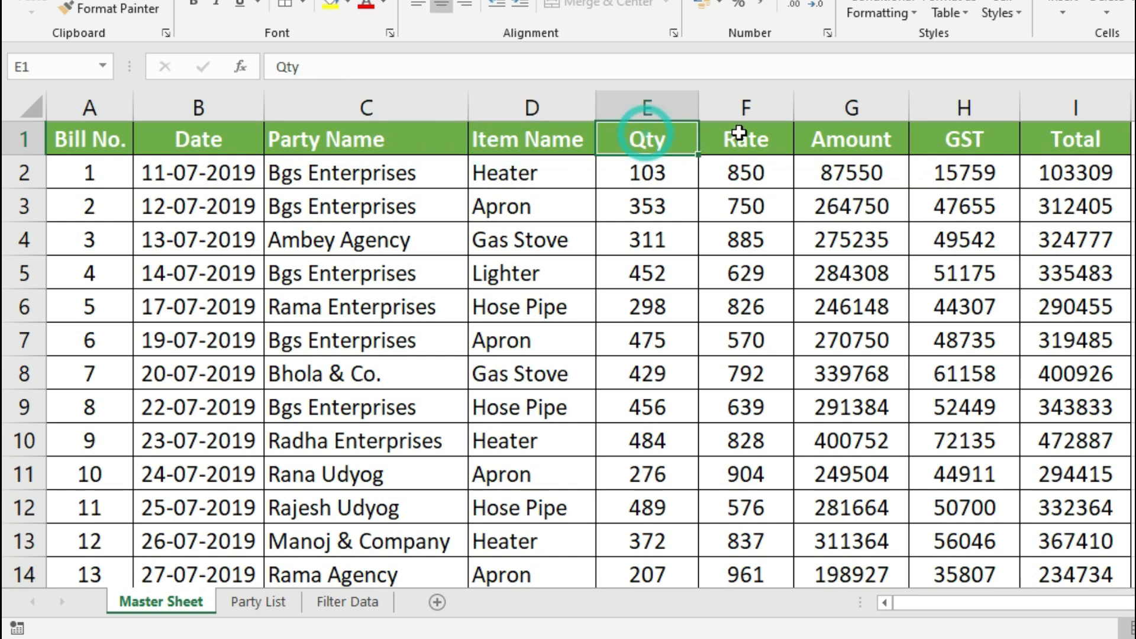
left_click(740, 133)
left_click(857, 140)
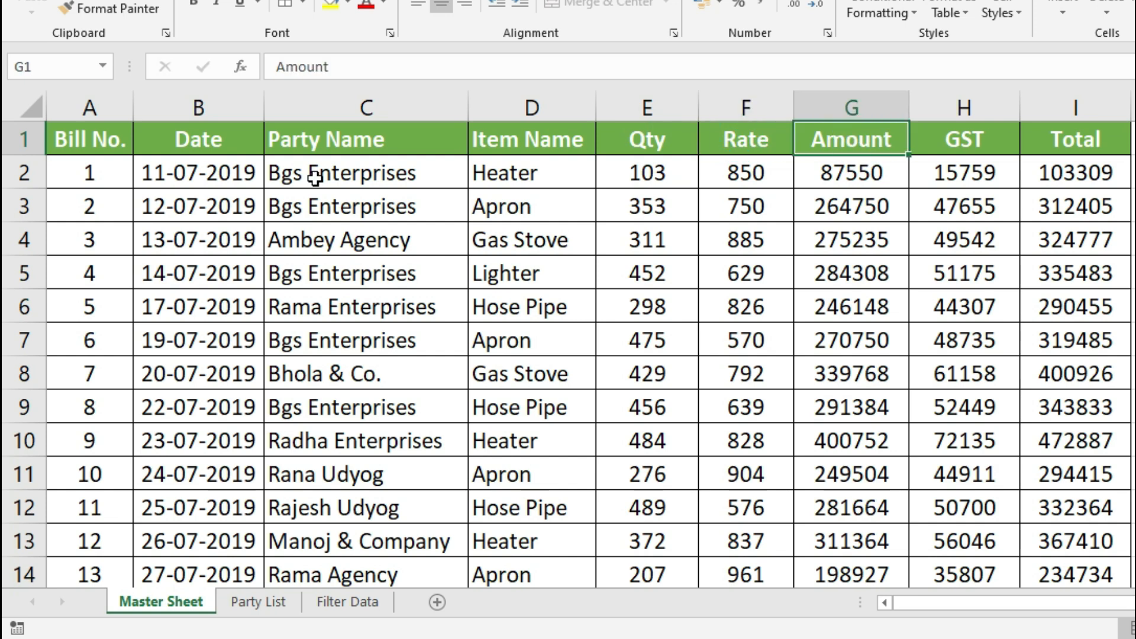
left_click_drag(339, 147, 811, 142)
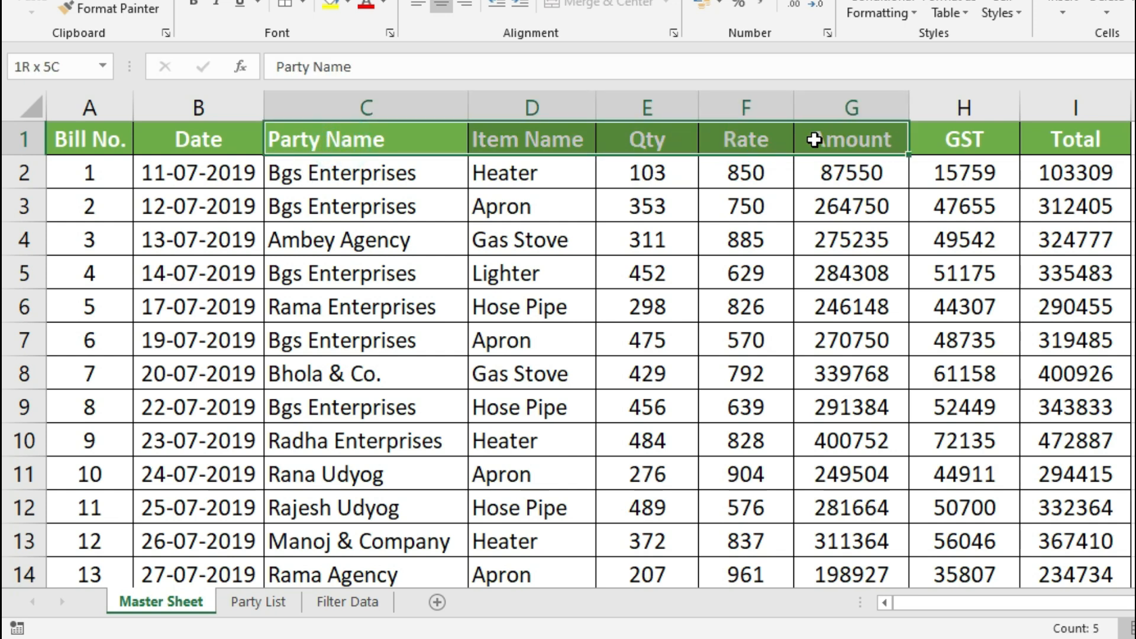
left_click_drag(105, 142, 185, 140)
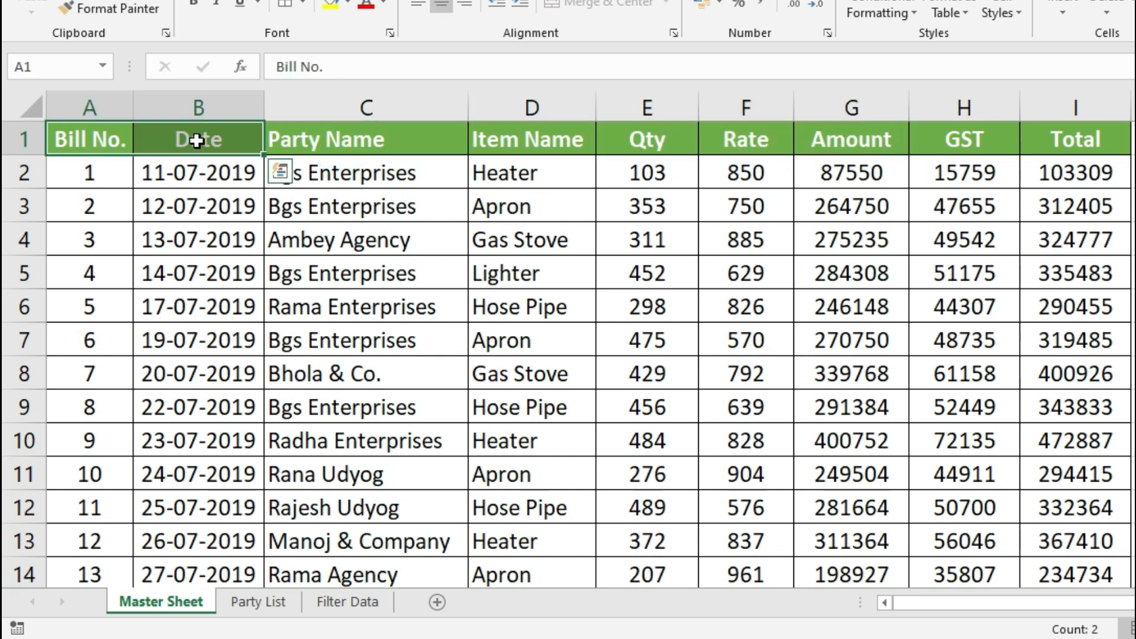
left_click_drag(953, 140, 1060, 137)
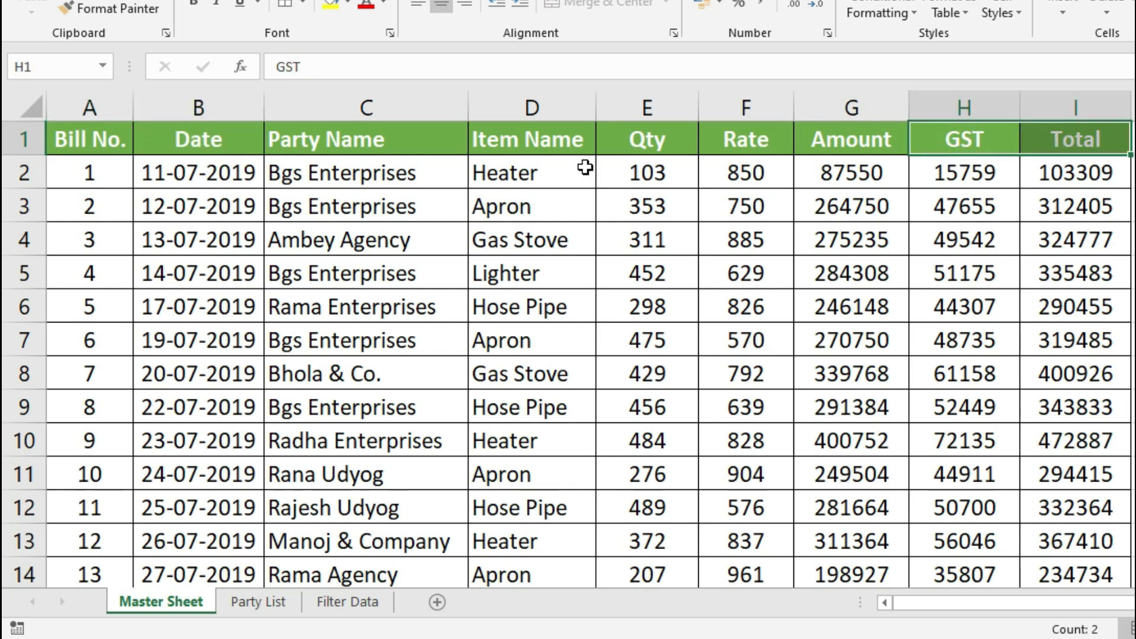
left_click(339, 136)
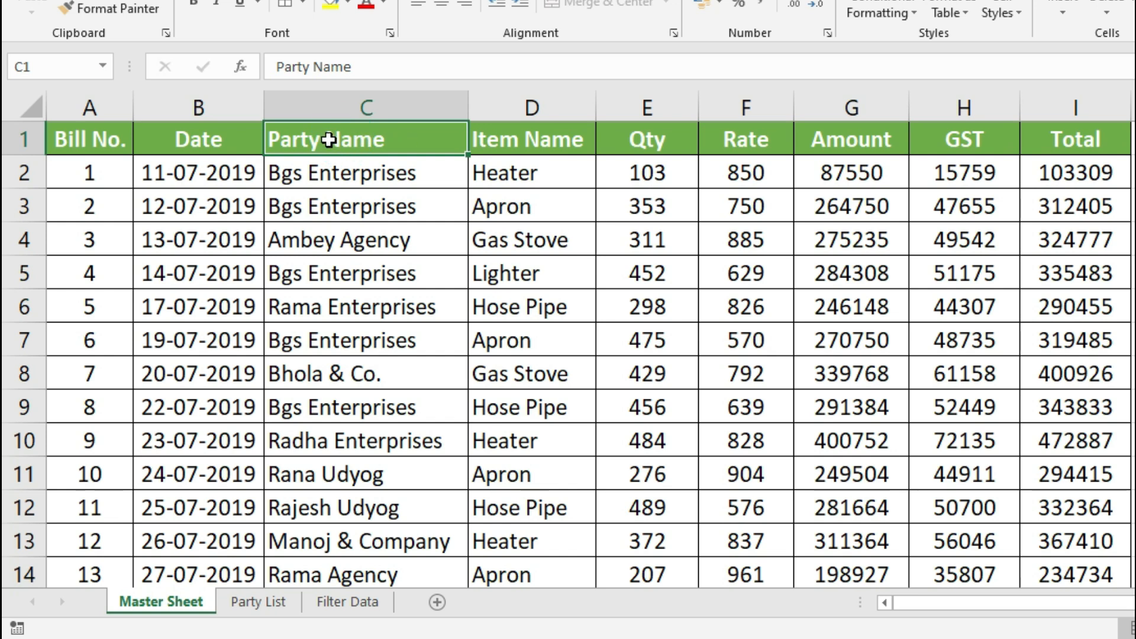
left_click_drag(329, 140, 822, 136)
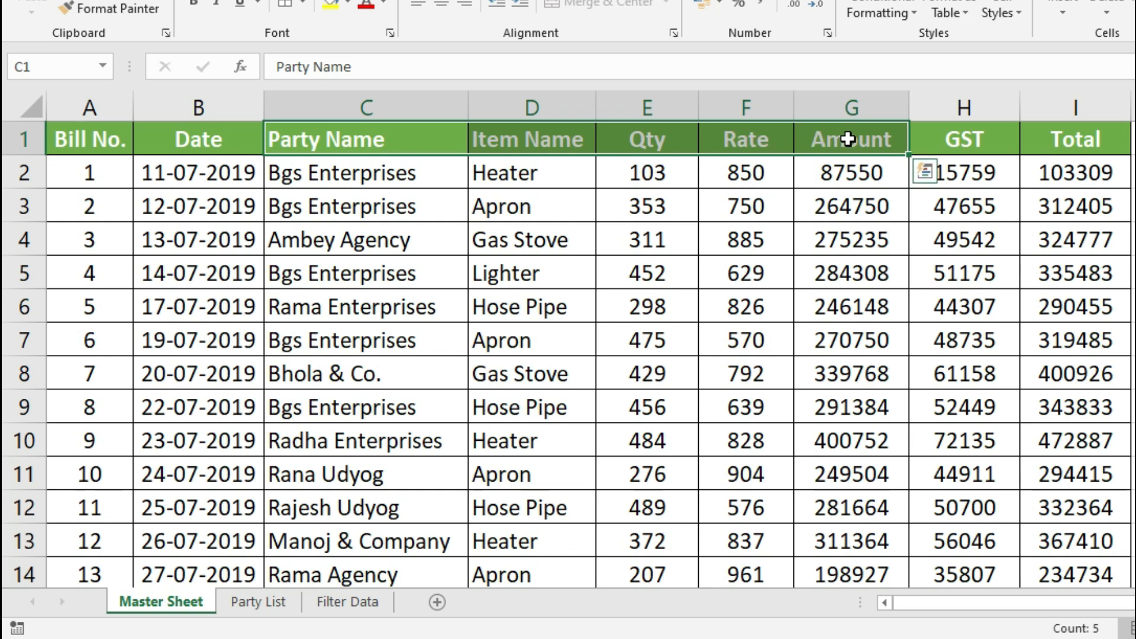
left_click_drag(89, 140, 1132, 148)
left_click(391, 186)
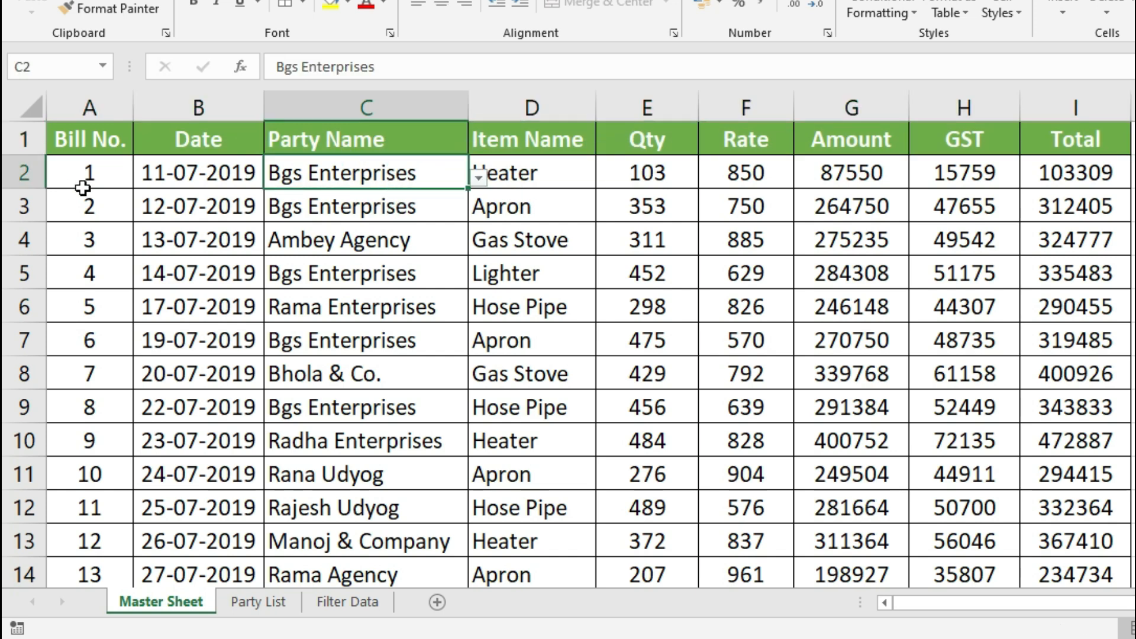
left_click(395, 139)
left_click_drag(395, 140, 843, 131)
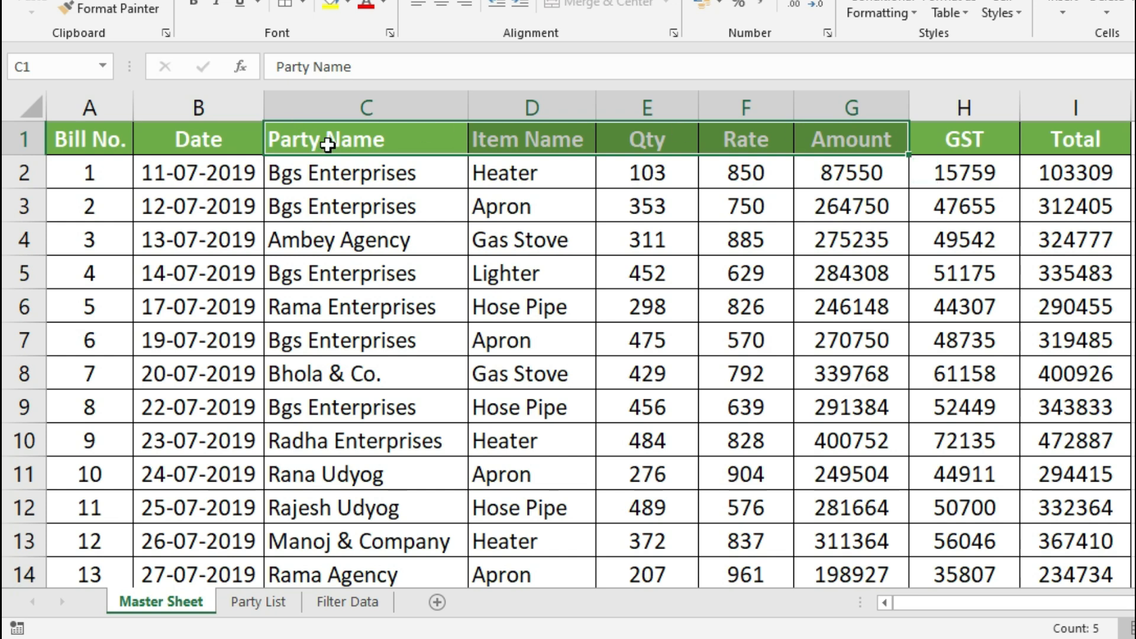
- Copy the Master Sheet headers Party Name through Amount (C1:G1) into the Filter Data sheet starting at cell A4
left_click(403, 137)
left_click_drag(453, 137, 837, 135)
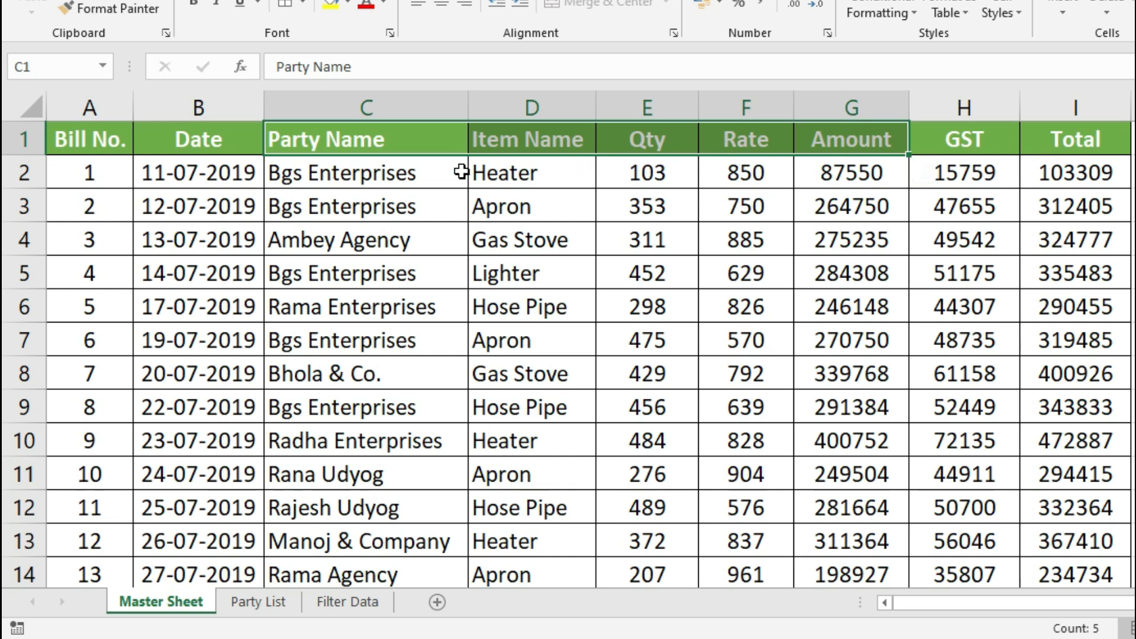
key("ctrl+c")
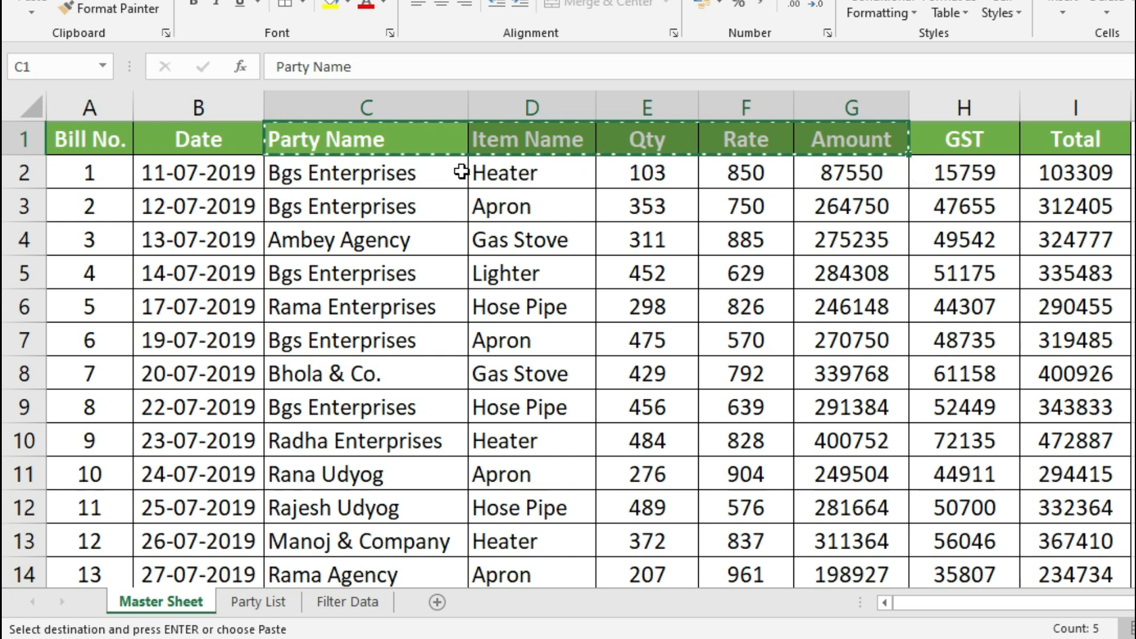
left_click(353, 605)
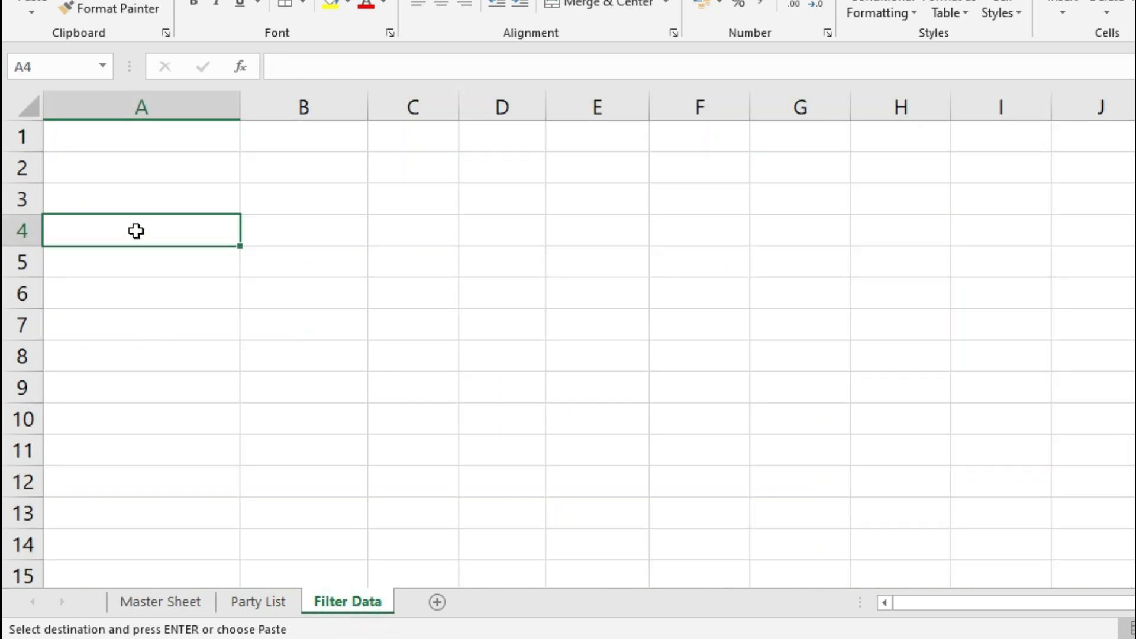
key("ctrl+v")
left_click(163, 282)
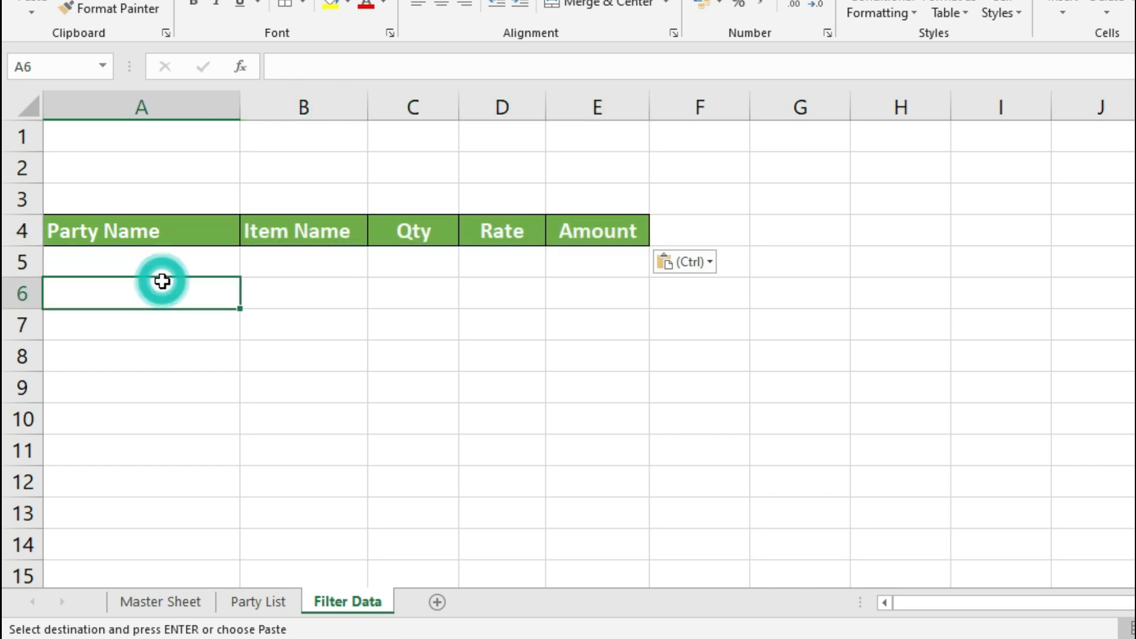
- Copy the Party Name header from A4 into cell A1 of the Filter Data sheet
left_click(167, 239)
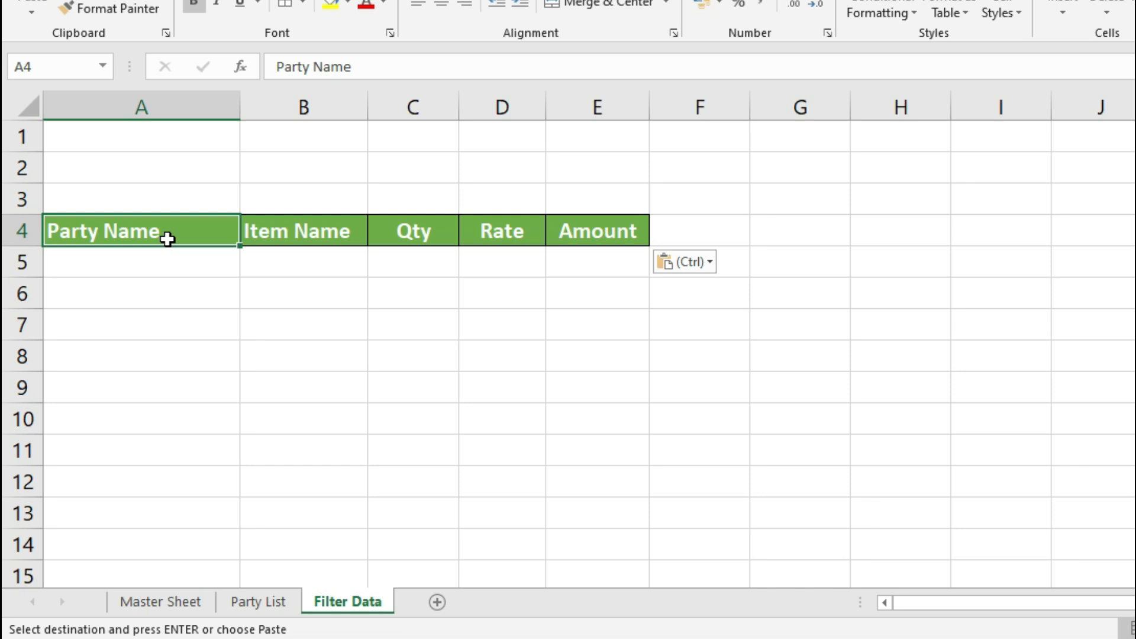
left_click(166, 237)
key("ctrl+c")
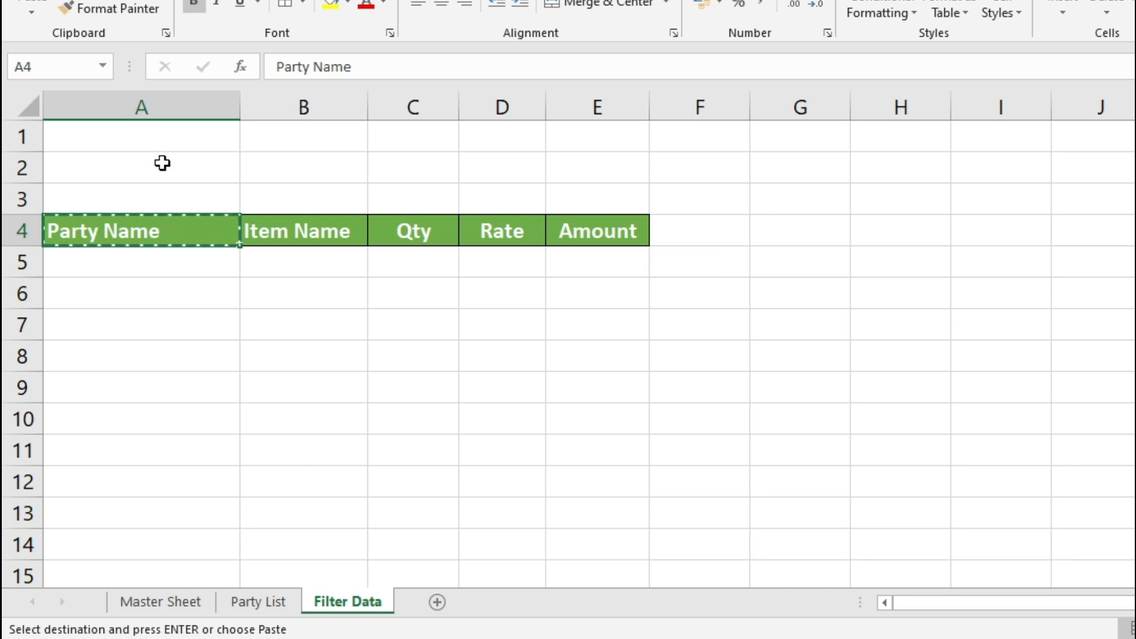
left_click(162, 135)
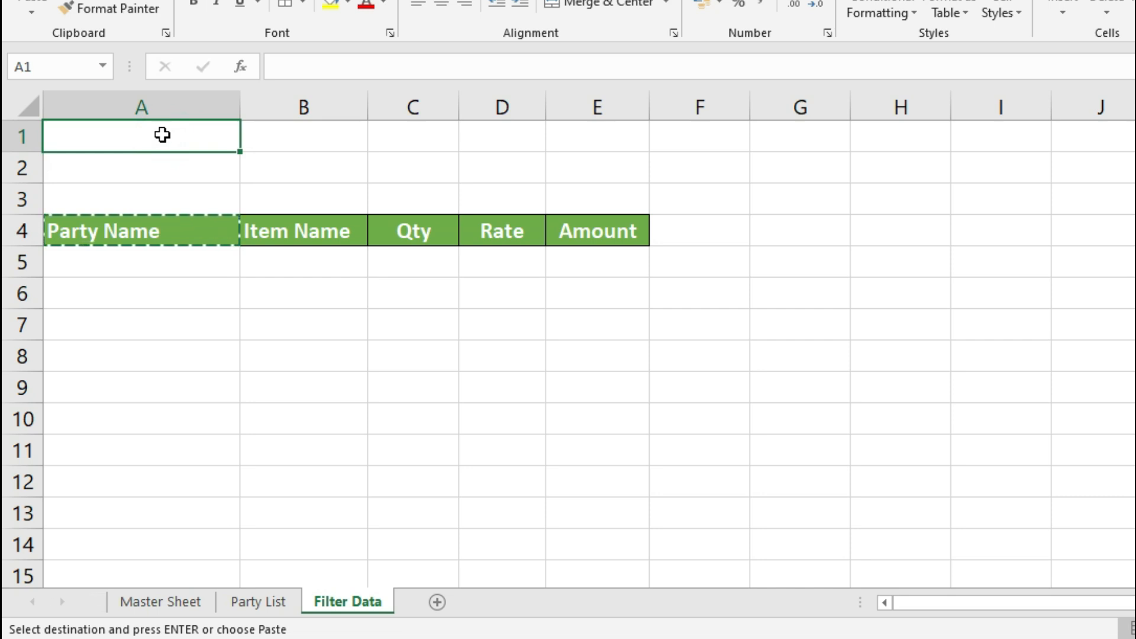
key("ctrl+v")
left_click(302, 139)
left_click(447, 137)
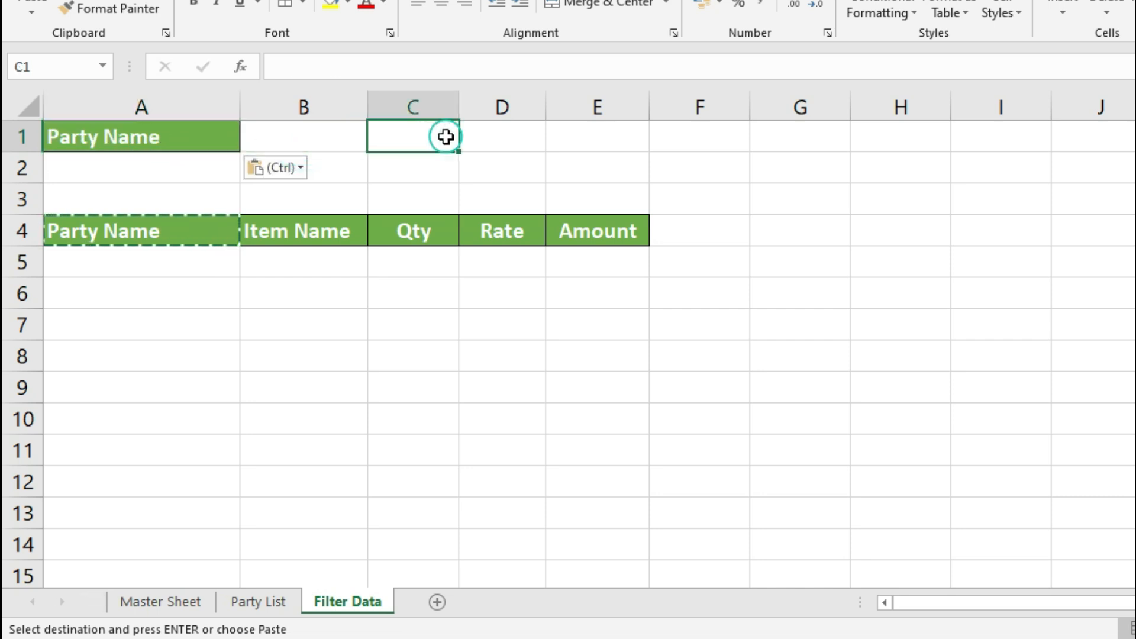
left_click(586, 138)
left_click(592, 171)
- Enter Ambey Agency, a party name from the Master Sheet, as the filter criterion in Filter Data cell A2
left_click(119, 168)
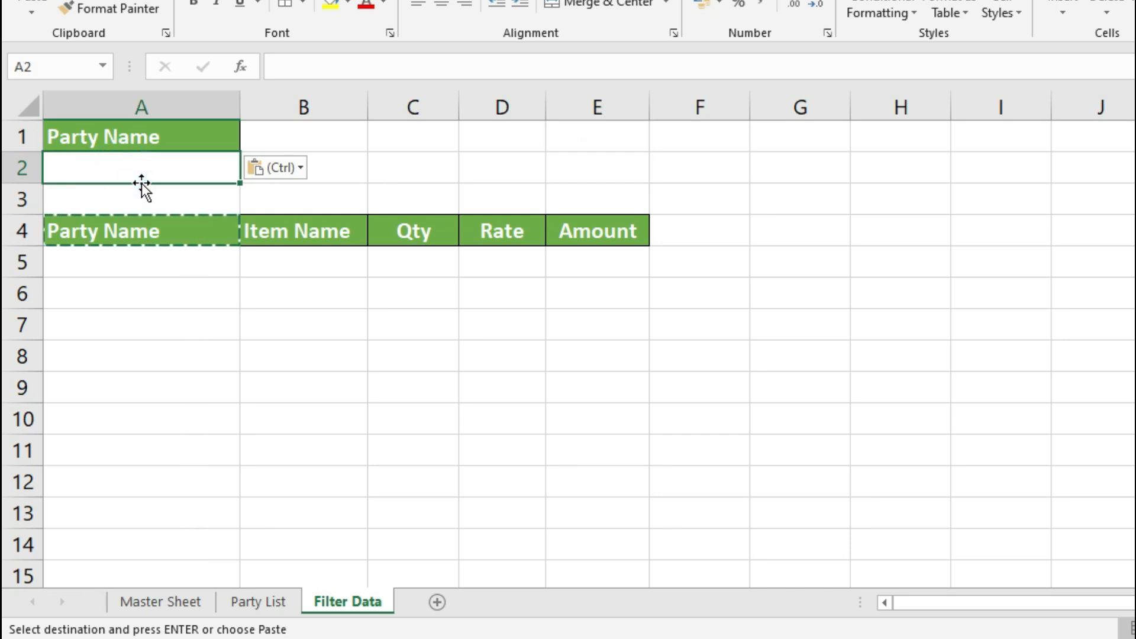
left_click(163, 606)
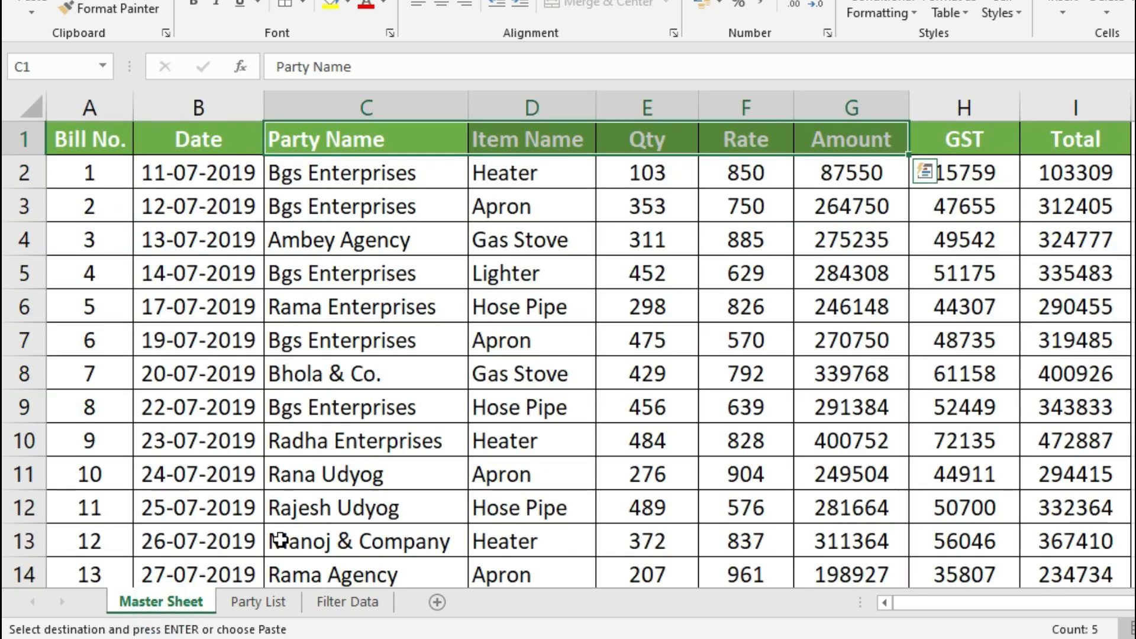
left_click(337, 219)
left_click(336, 235)
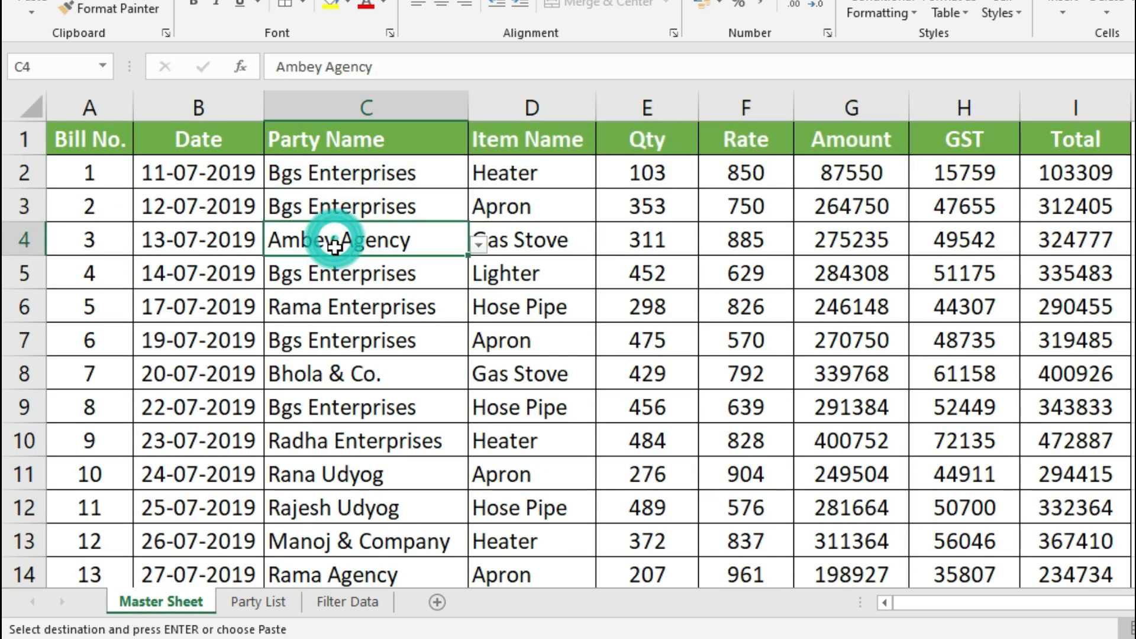
left_click(362, 602)
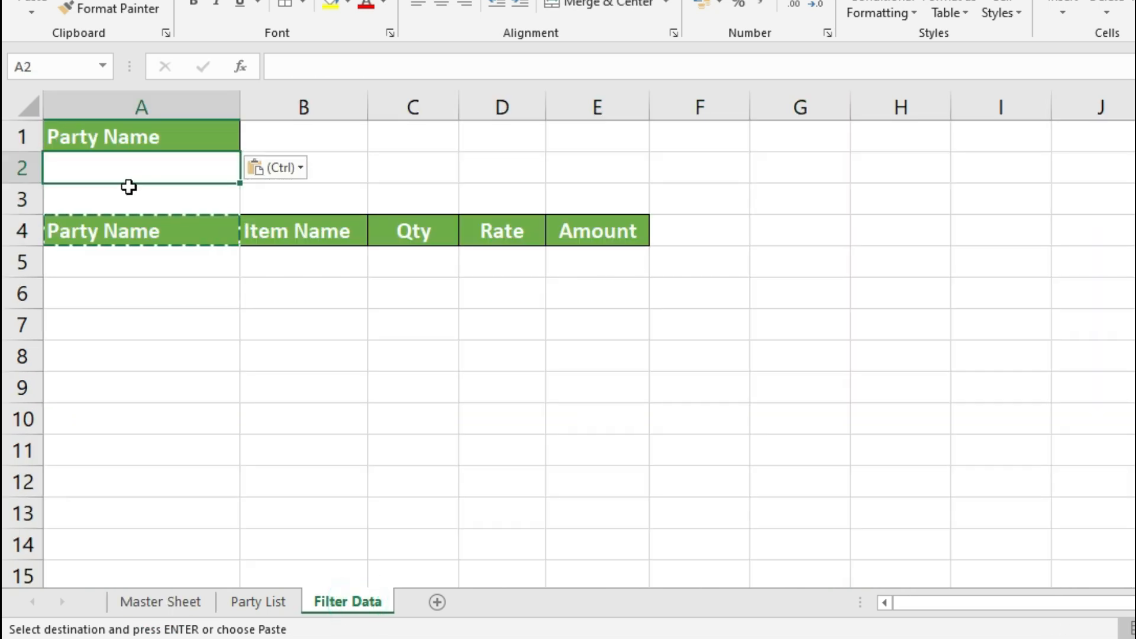
type("Ambey ")
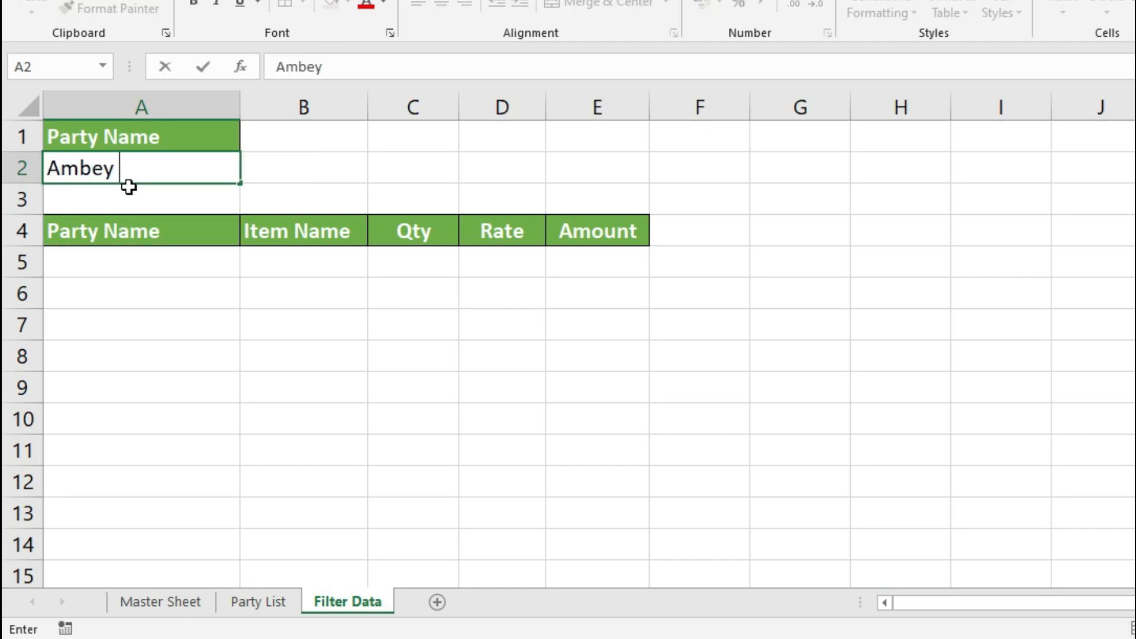
type("Agency")
key("Return")
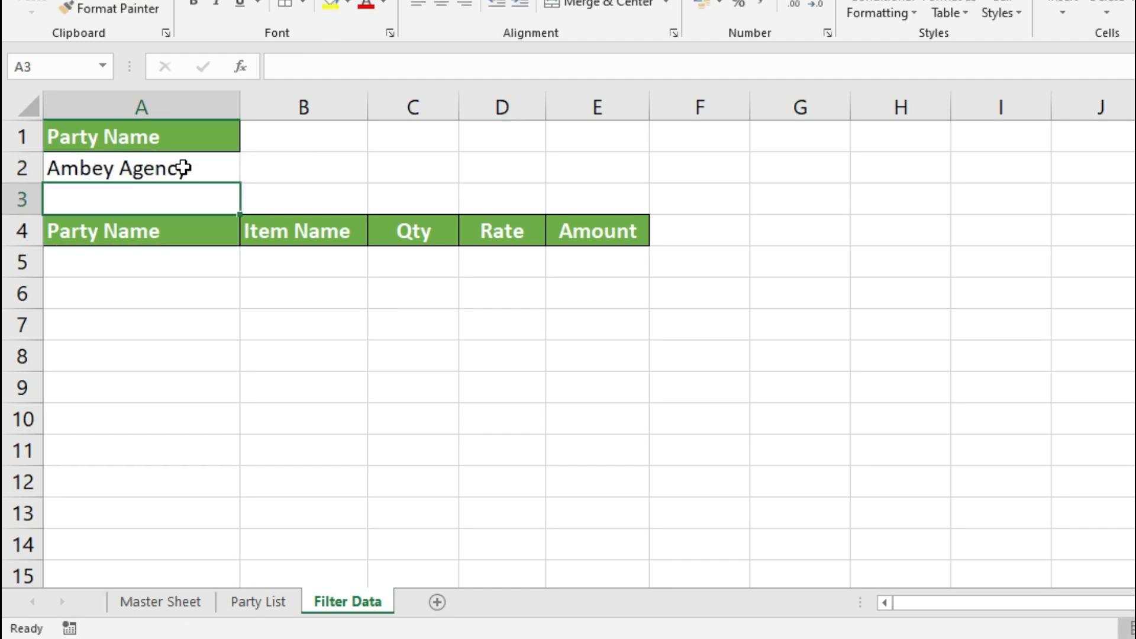
- Start an Advanced Filter from cell A1 on Filter Data, with the action set to copy to another location
left_click(18, 230)
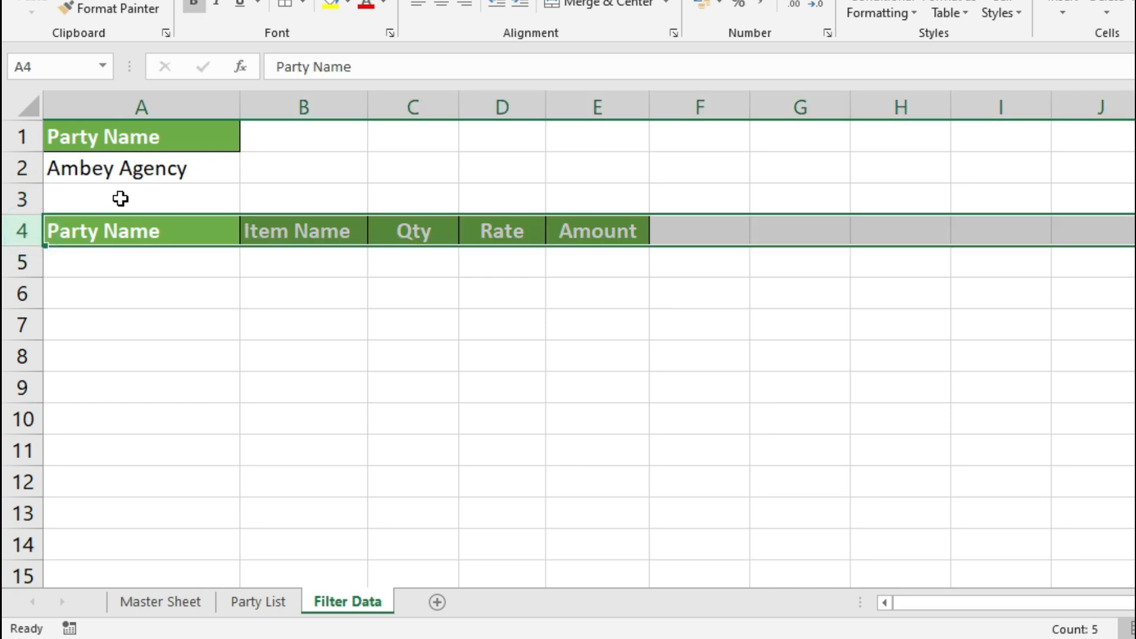
left_click(150, 193)
left_click(172, 167)
left_click(206, 138)
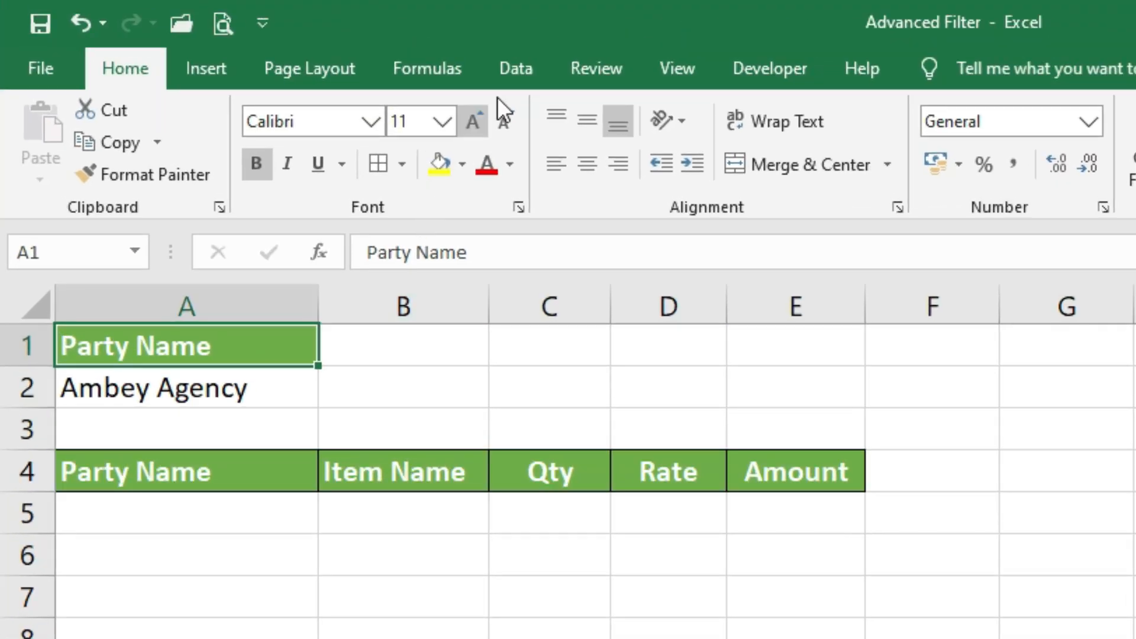
left_click(535, 65)
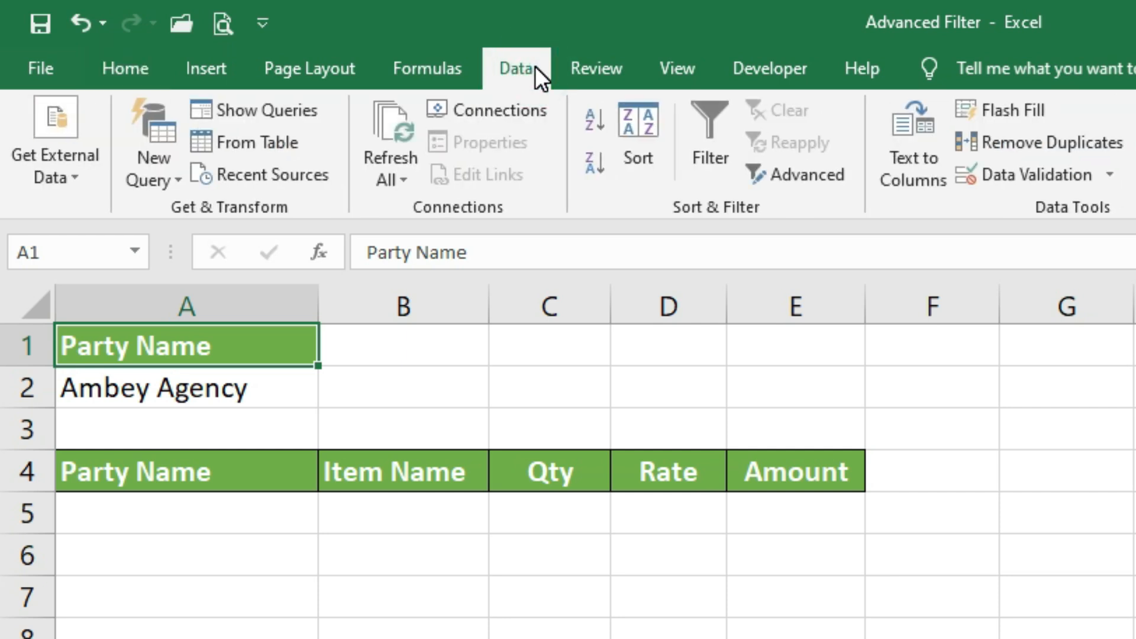
left_click(804, 180)
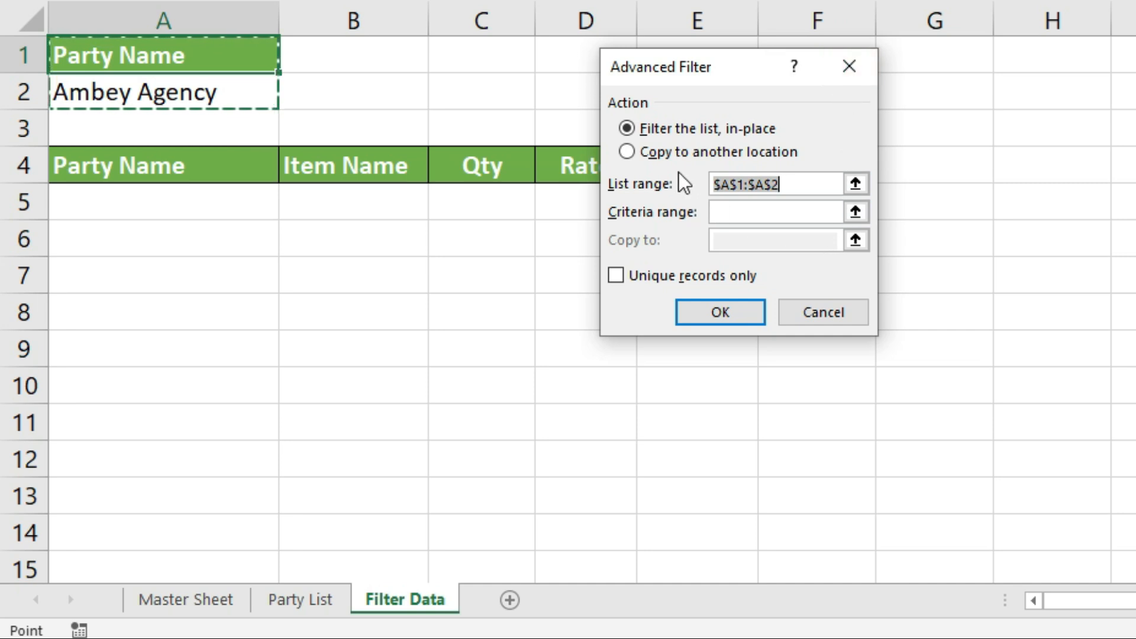
left_click(651, 153)
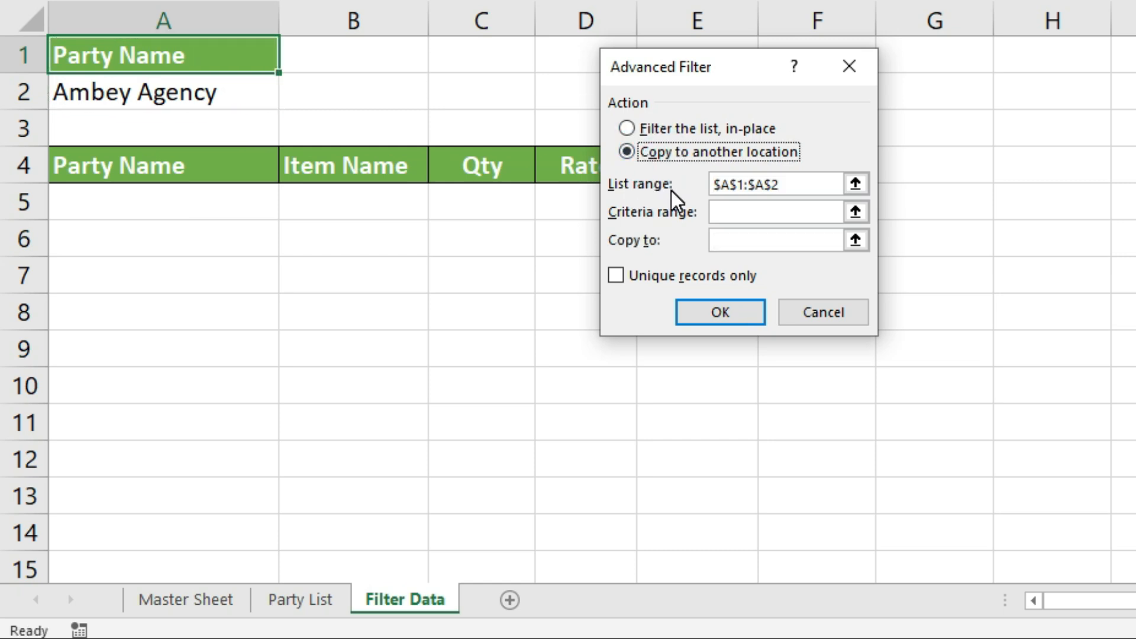
- Replace the filter's list range with the whole Master Sheet table including headers, Table8[#All]
left_click(802, 186)
left_click_drag(802, 186, 684, 183)
key("BackSpace")
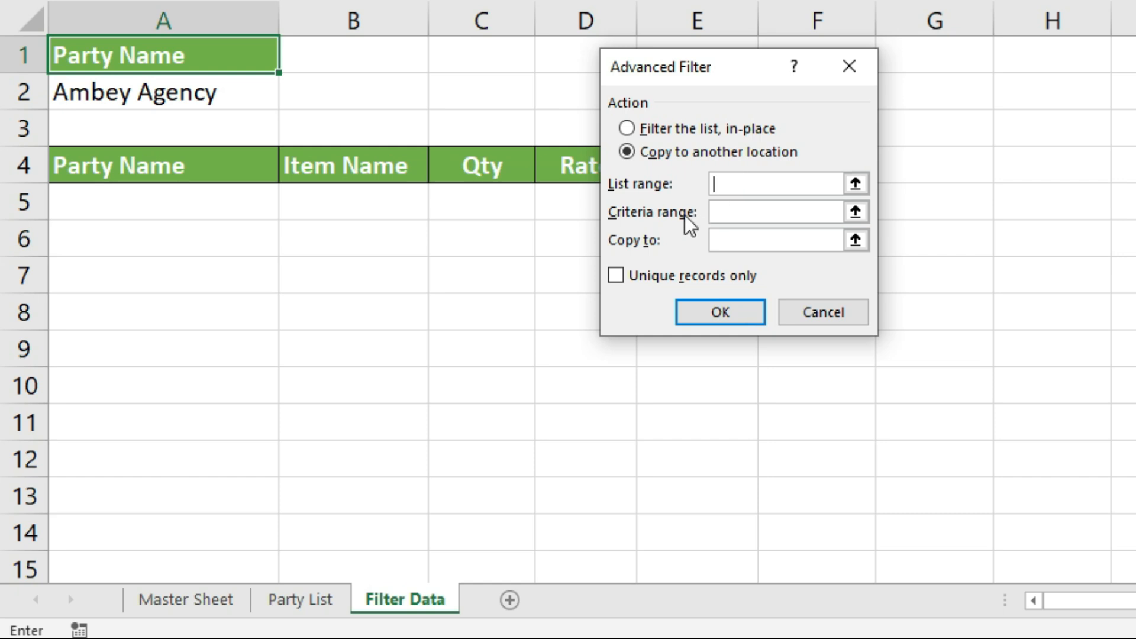
left_click(196, 596)
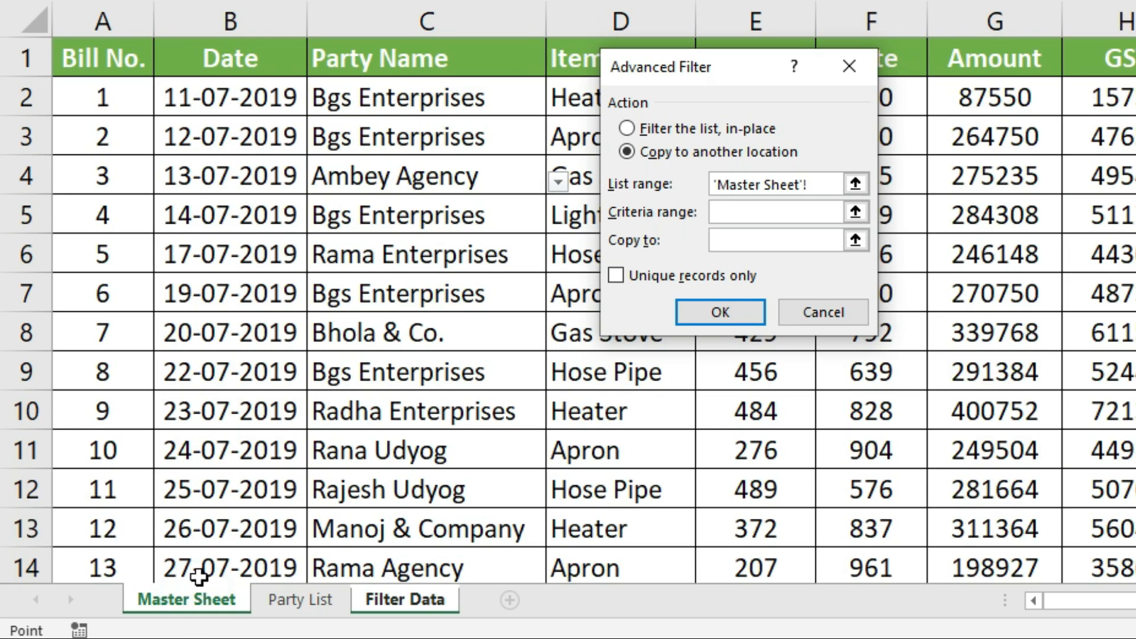
left_click_drag(111, 64, 1134, 97)
left_click_drag(1131, 97, 1131, 215)
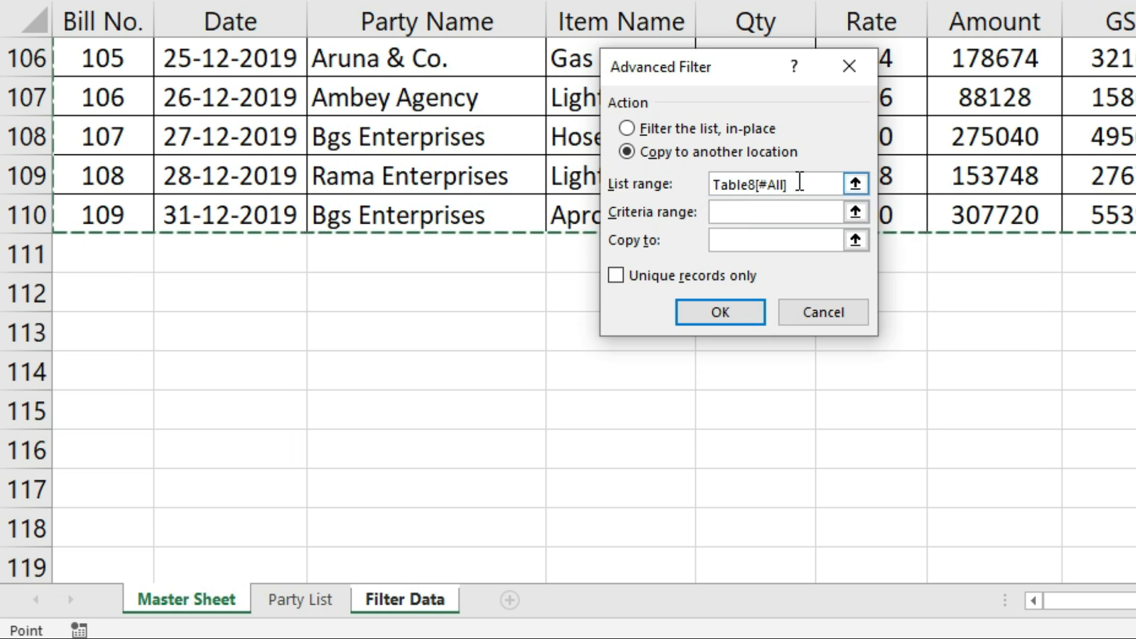
- Run the Advanced Filter with criteria range A1:A2 and copy-to range A4:E4 on Filter Data, and check the extracted rows
left_click(729, 215)
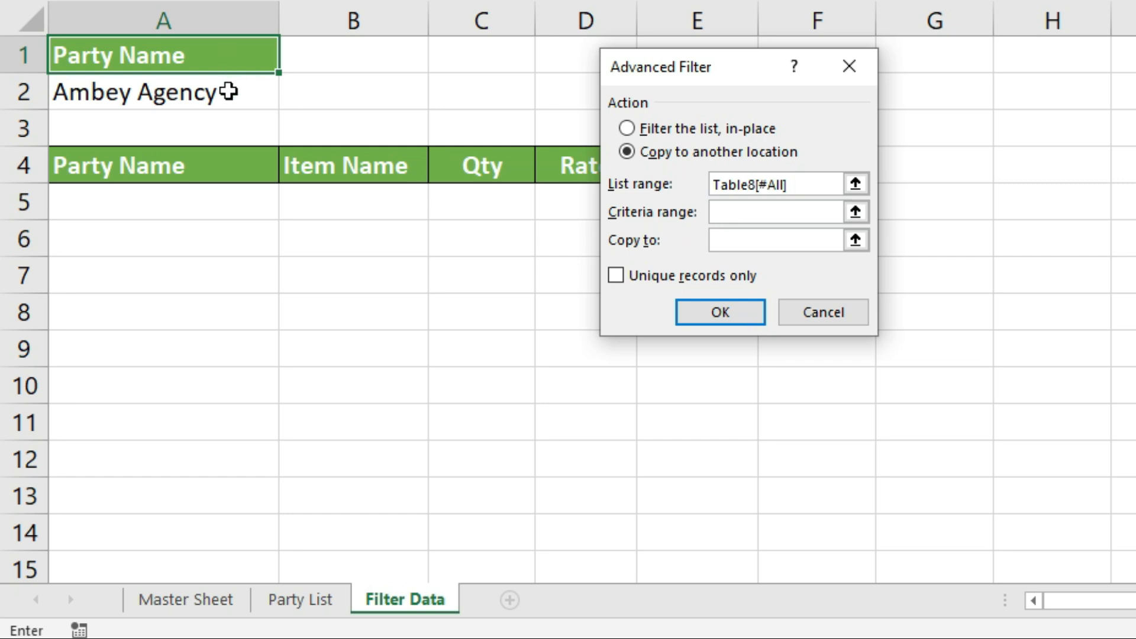
left_click_drag(221, 52, 218, 89)
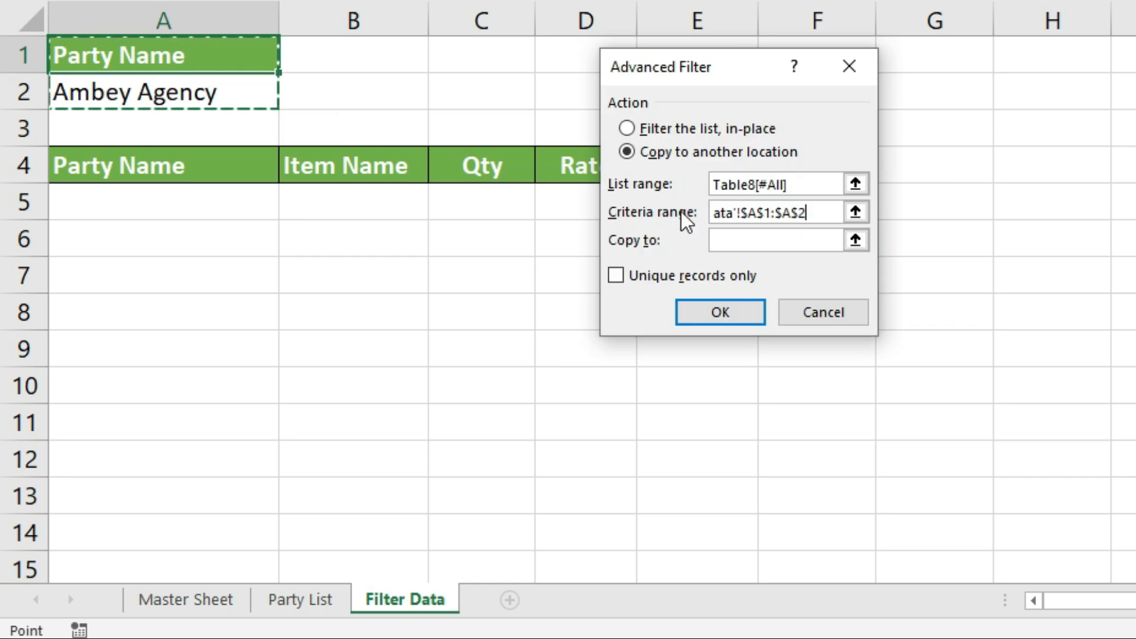
left_click(751, 239)
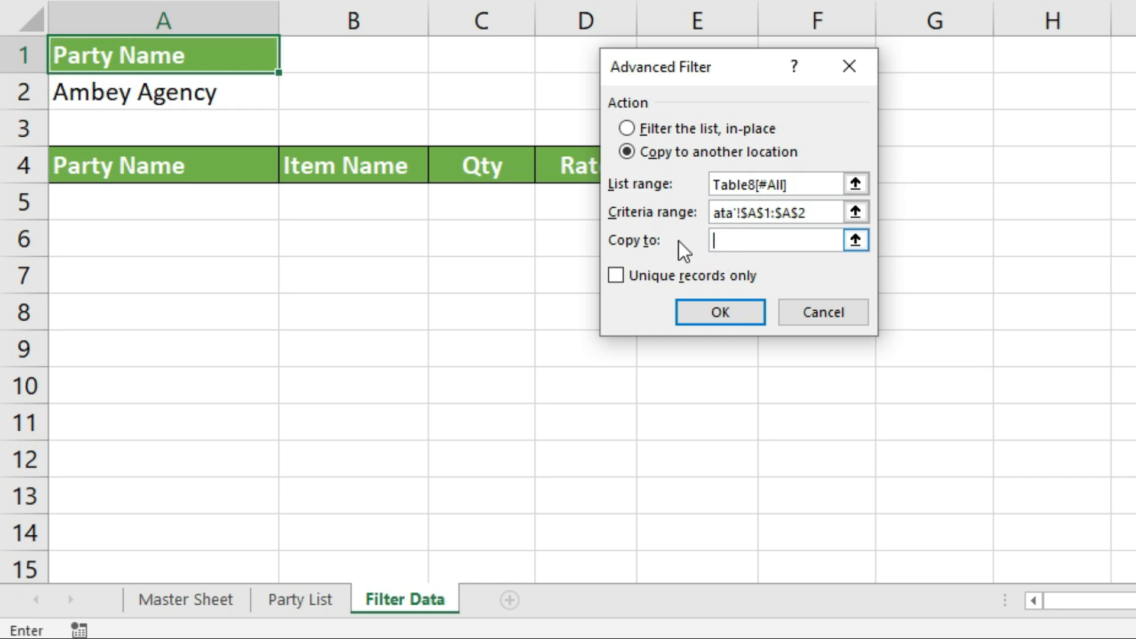
left_click(768, 242)
left_click(221, 168)
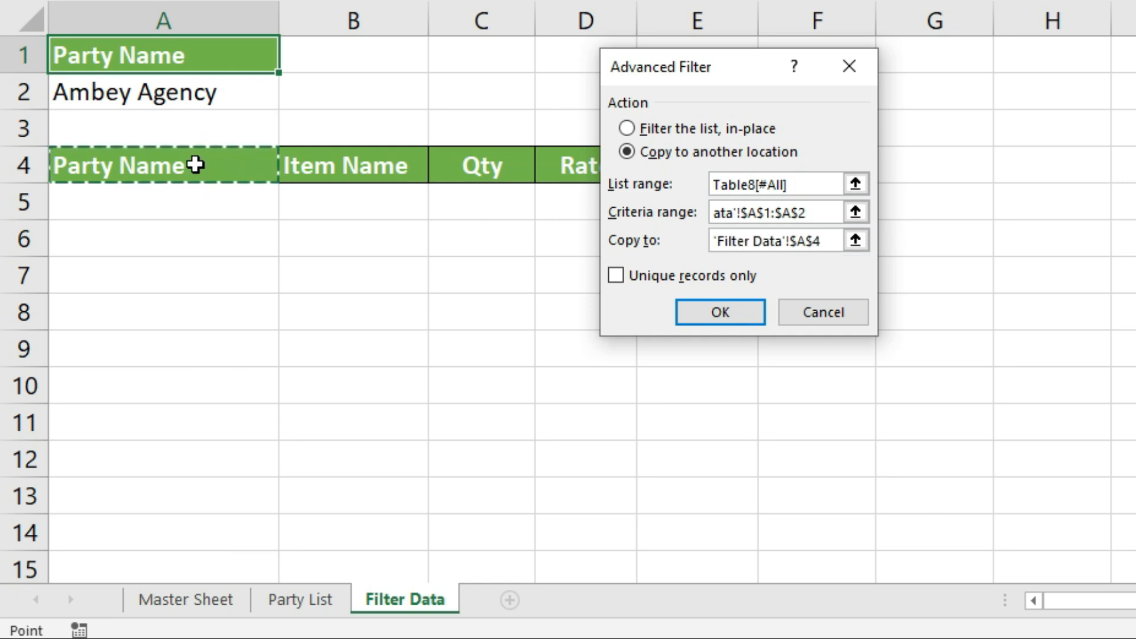
left_click_drag(239, 167, 693, 164)
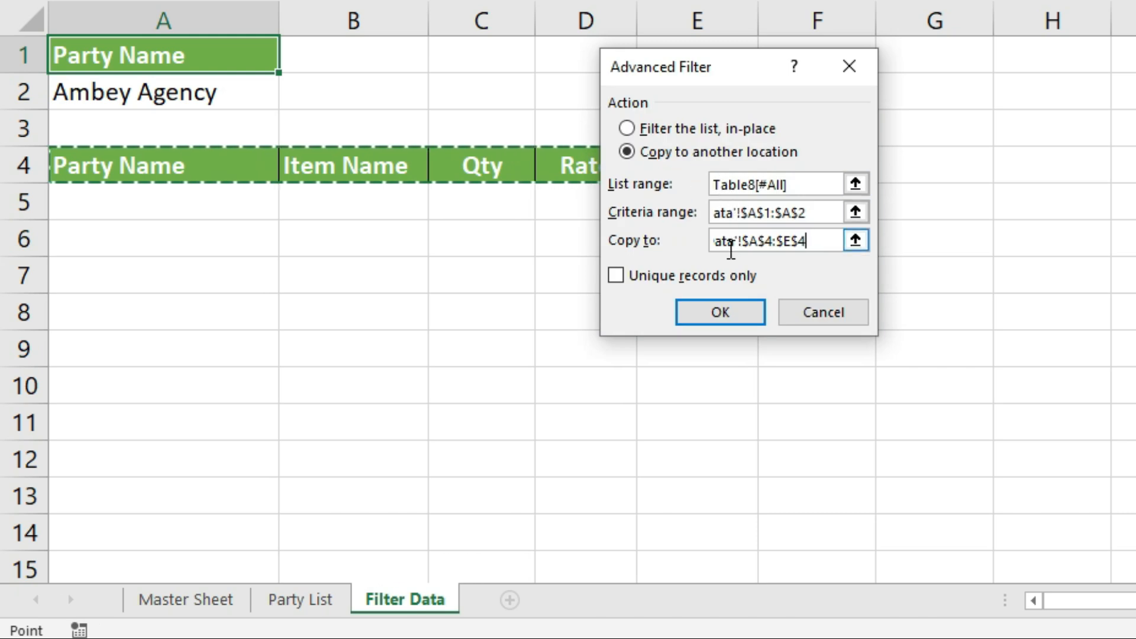
left_click(743, 317)
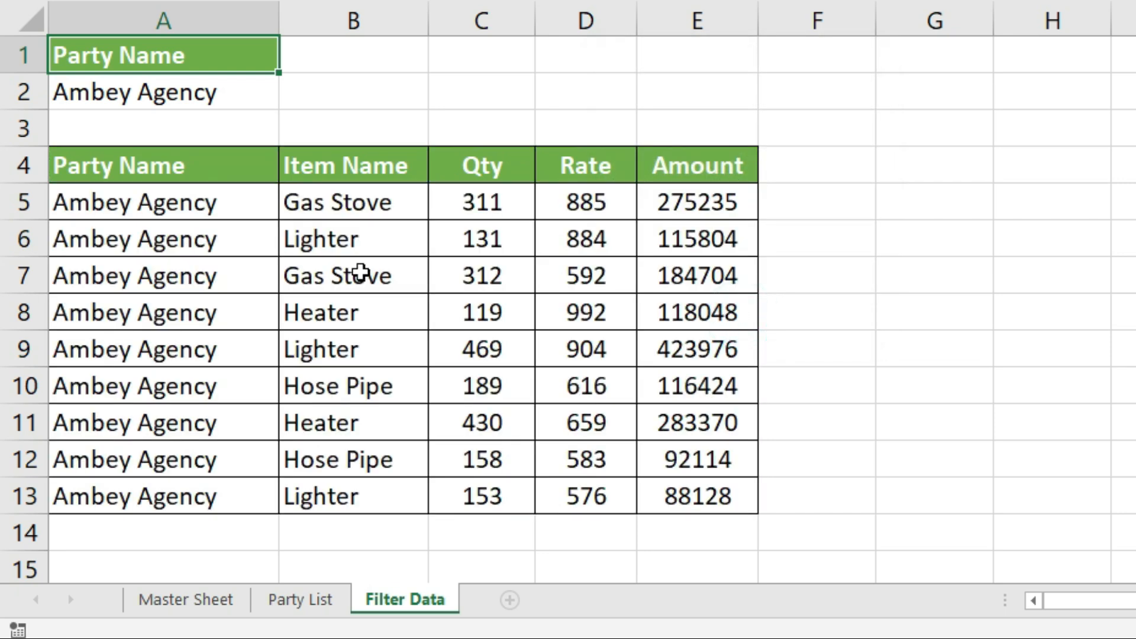
left_click(220, 210)
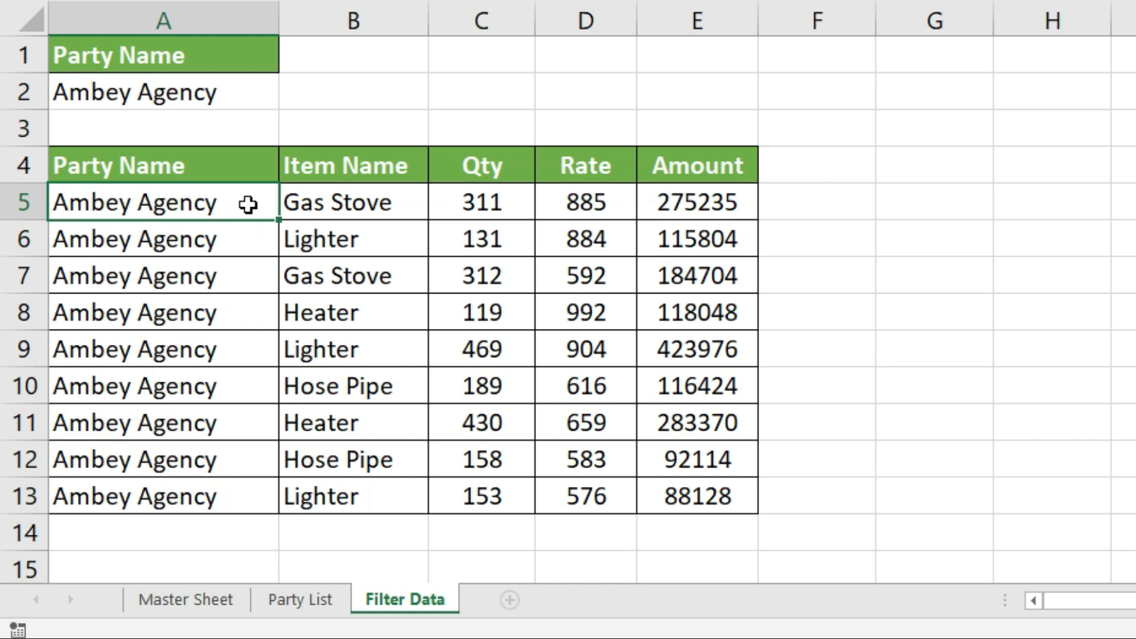
left_click_drag(341, 203, 753, 477)
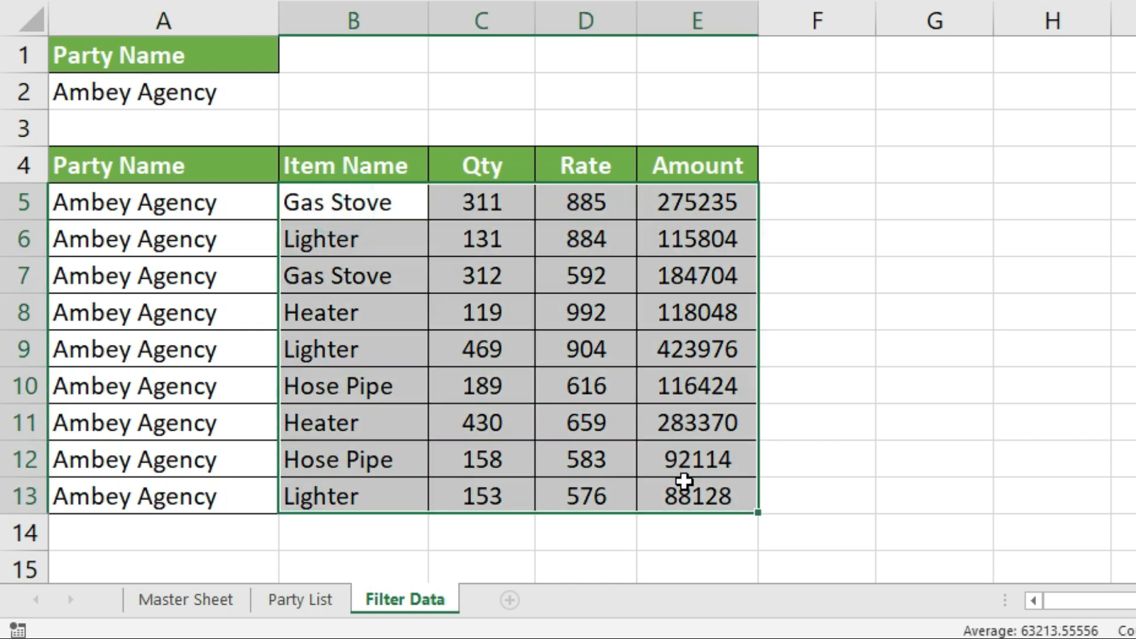
left_click(325, 345)
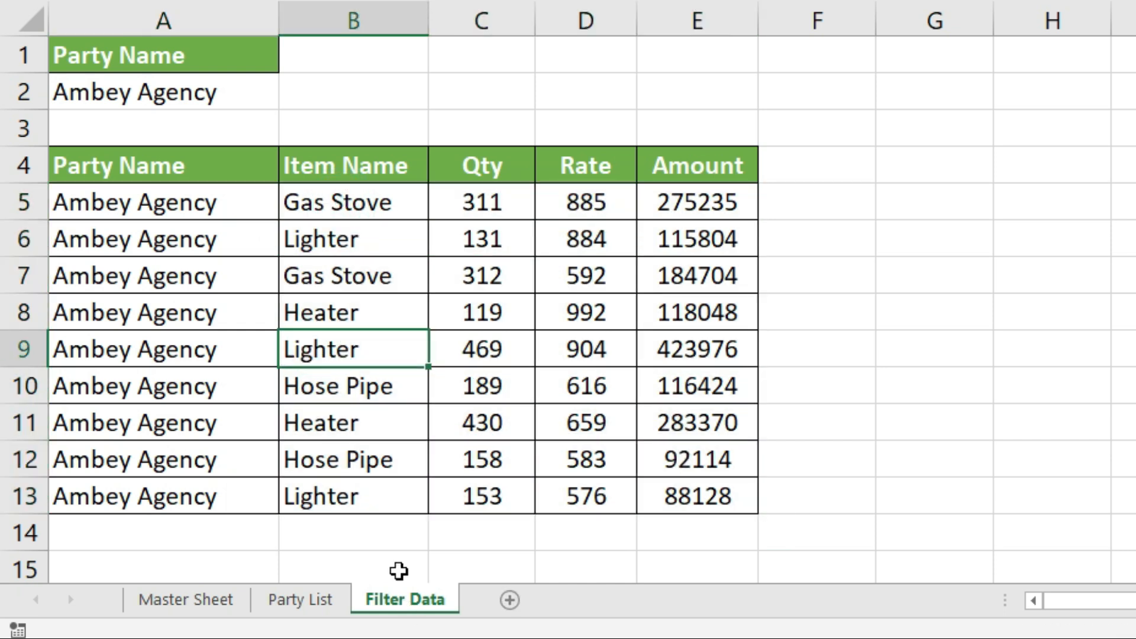
- Change the party name criterion in A2 to BGS Enterprises and check the extracted rows A5:E13 against it
left_click(214, 95)
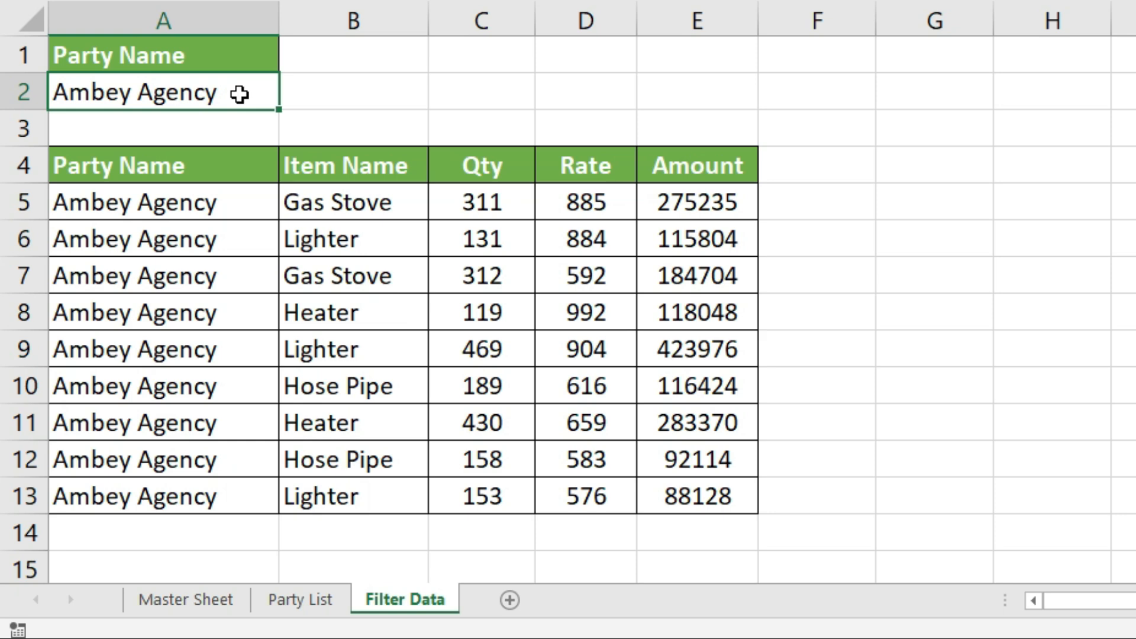
left_click(198, 607)
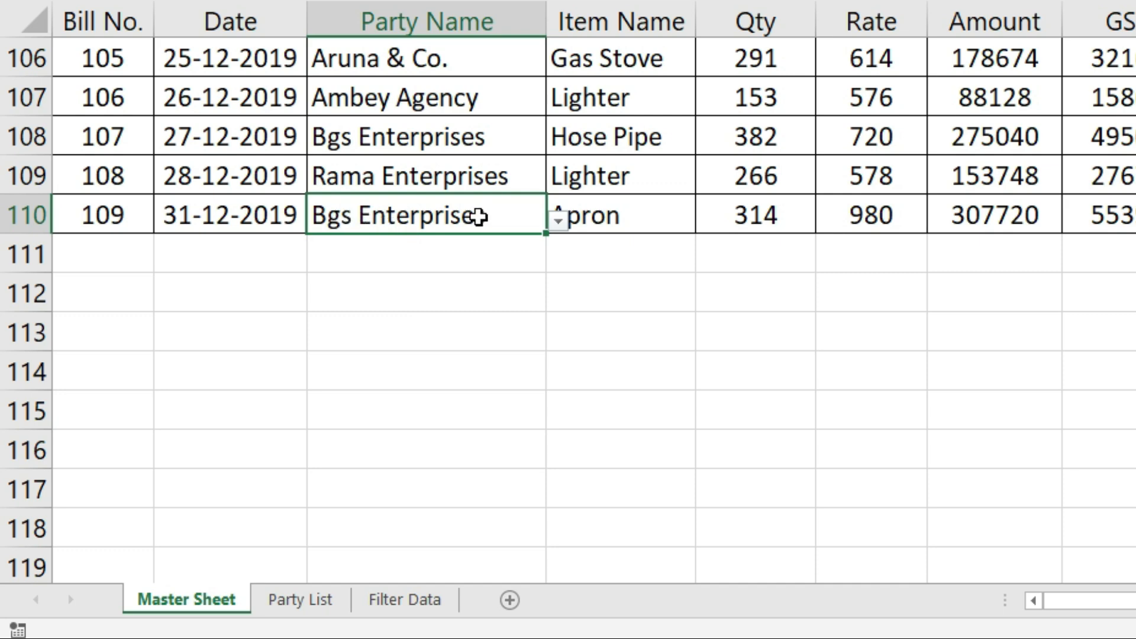
left_click(402, 604)
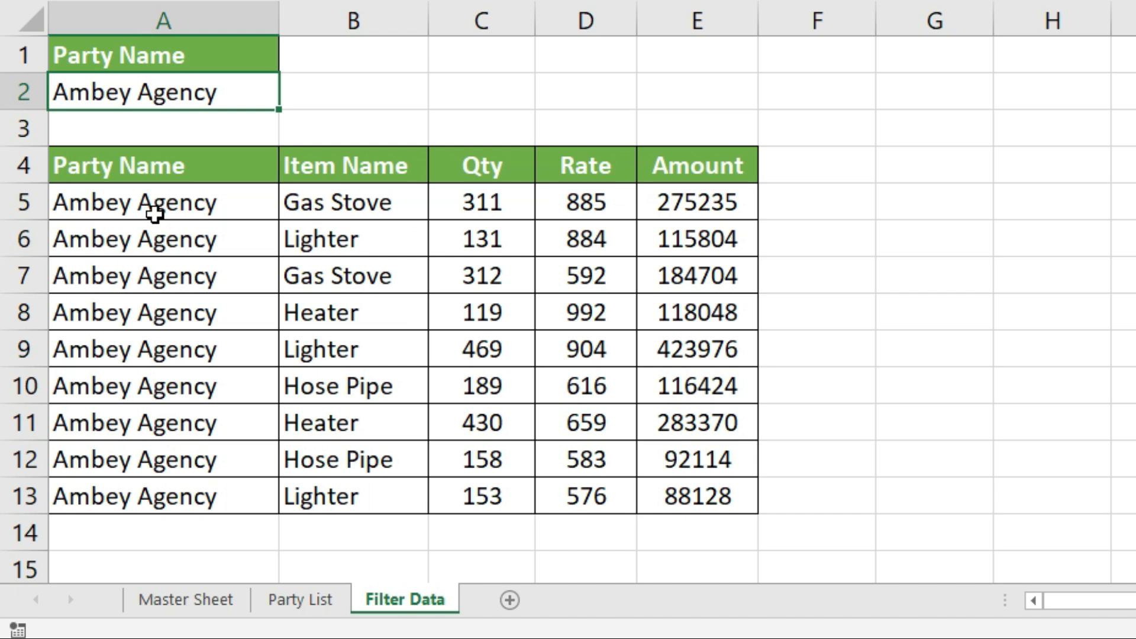
type("BGS")
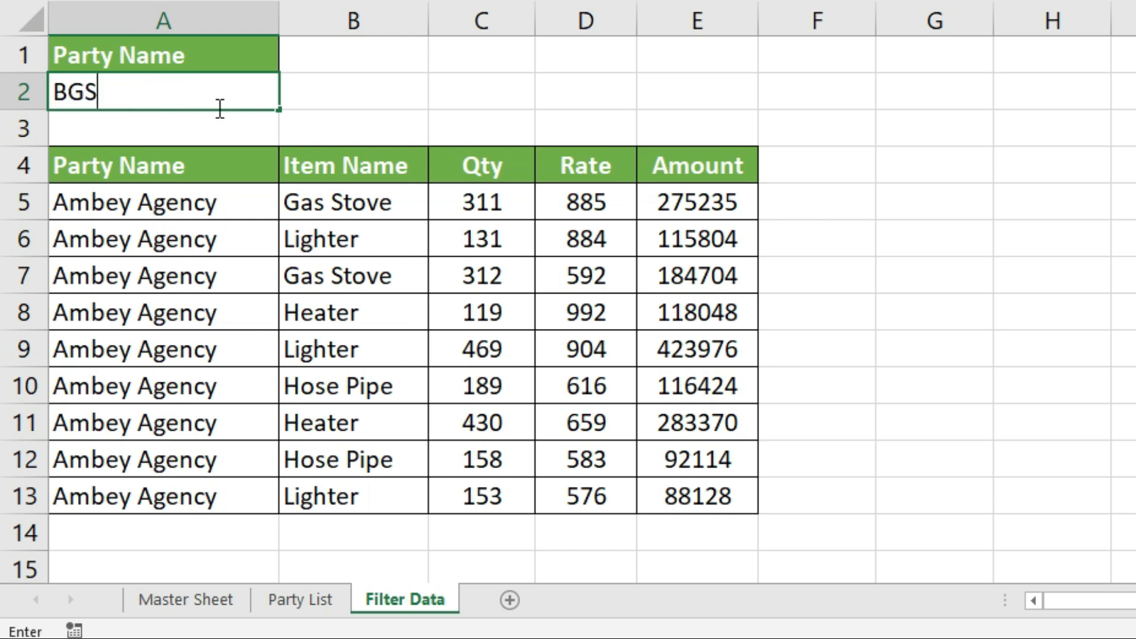
type(" Enterprises")
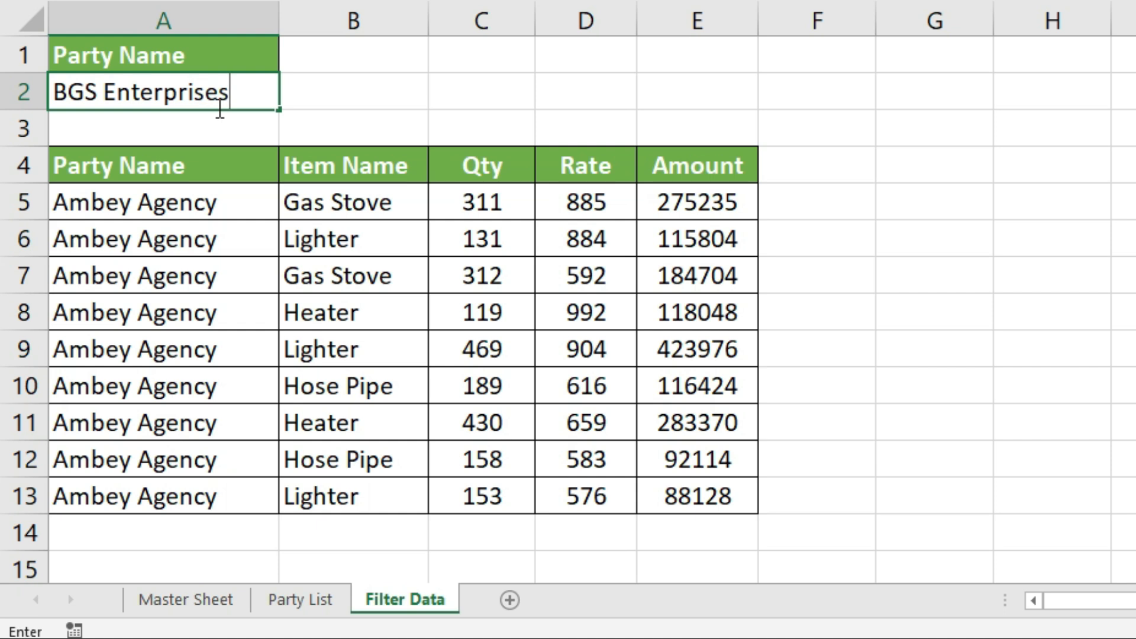
key("Return")
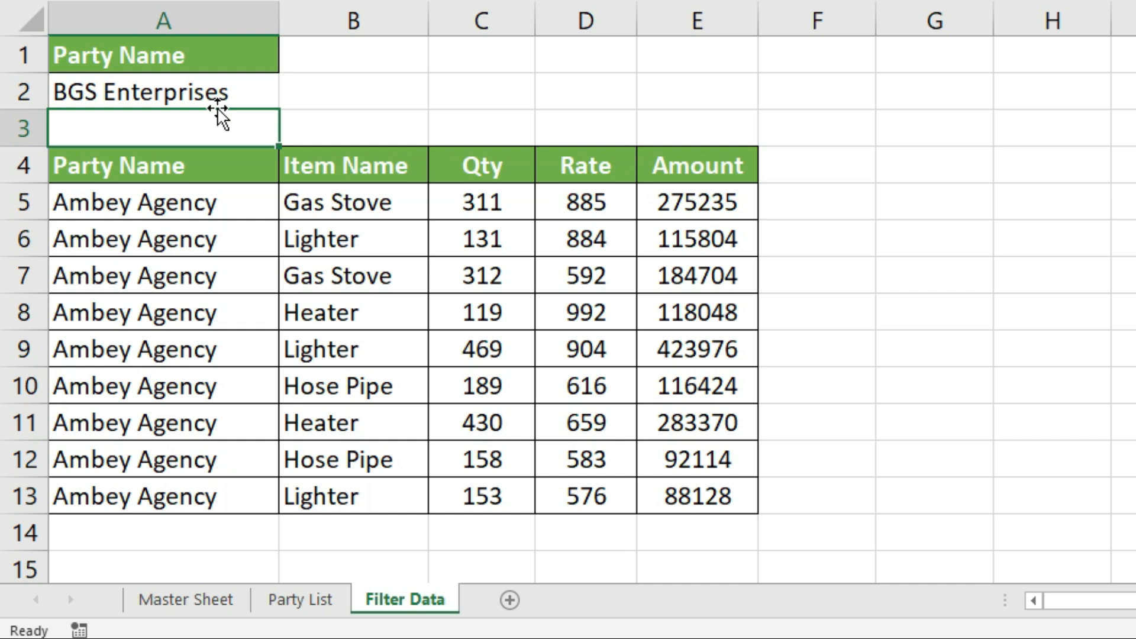
left_click(247, 84)
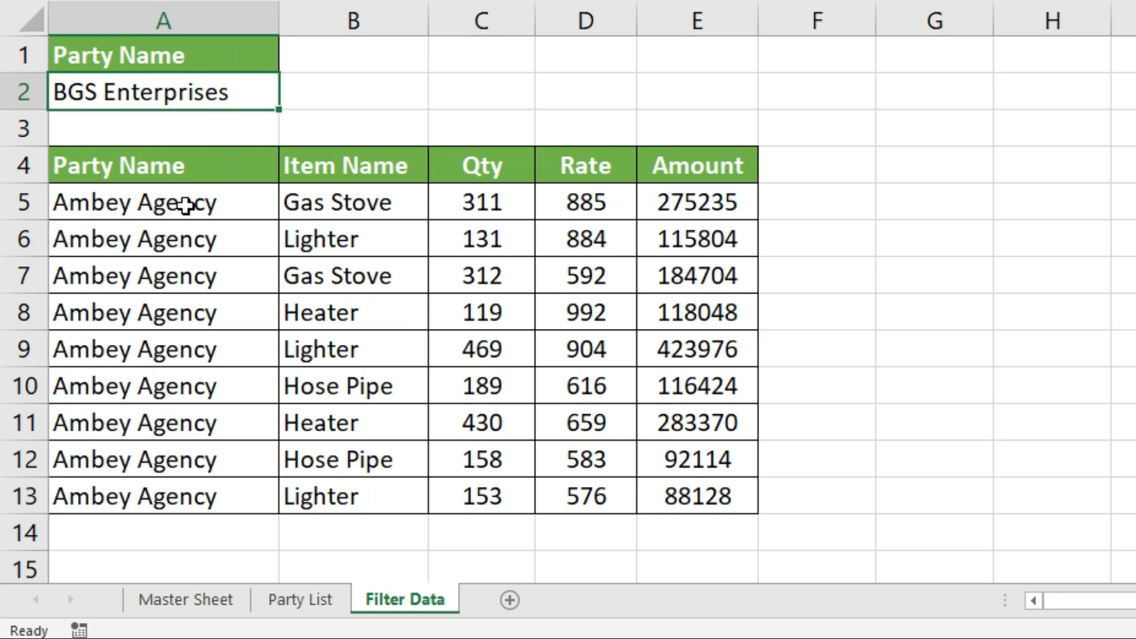
left_click_drag(152, 201, 672, 495)
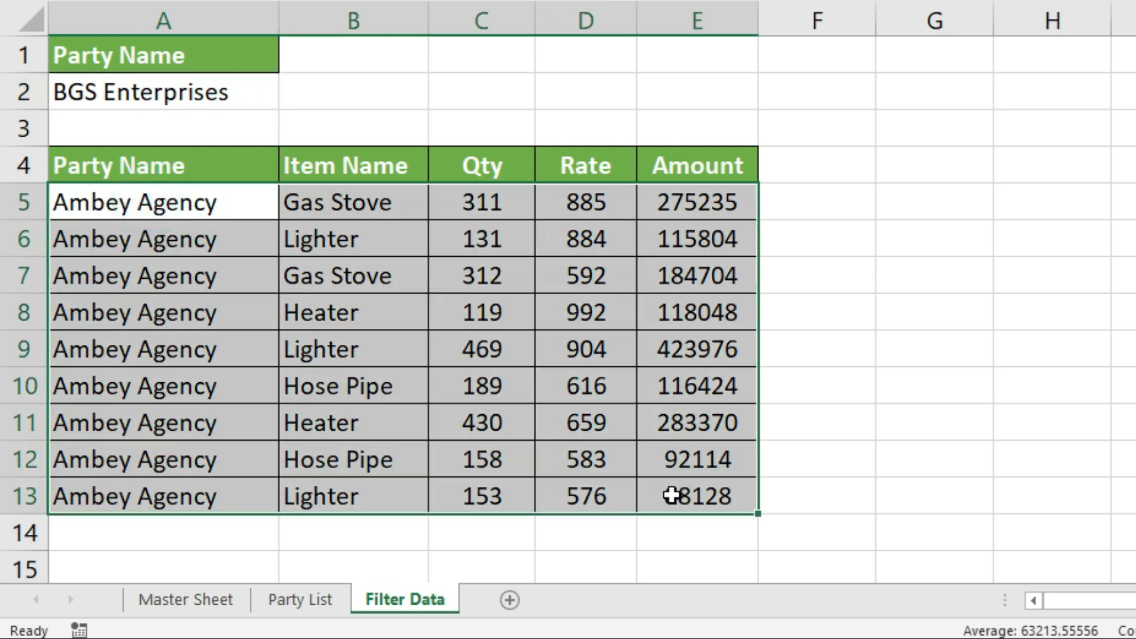
- Delete rows 5 to 14 with the previously extracted records from Filter Data, keeping the header row
left_click(337, 344)
left_click(167, 94)
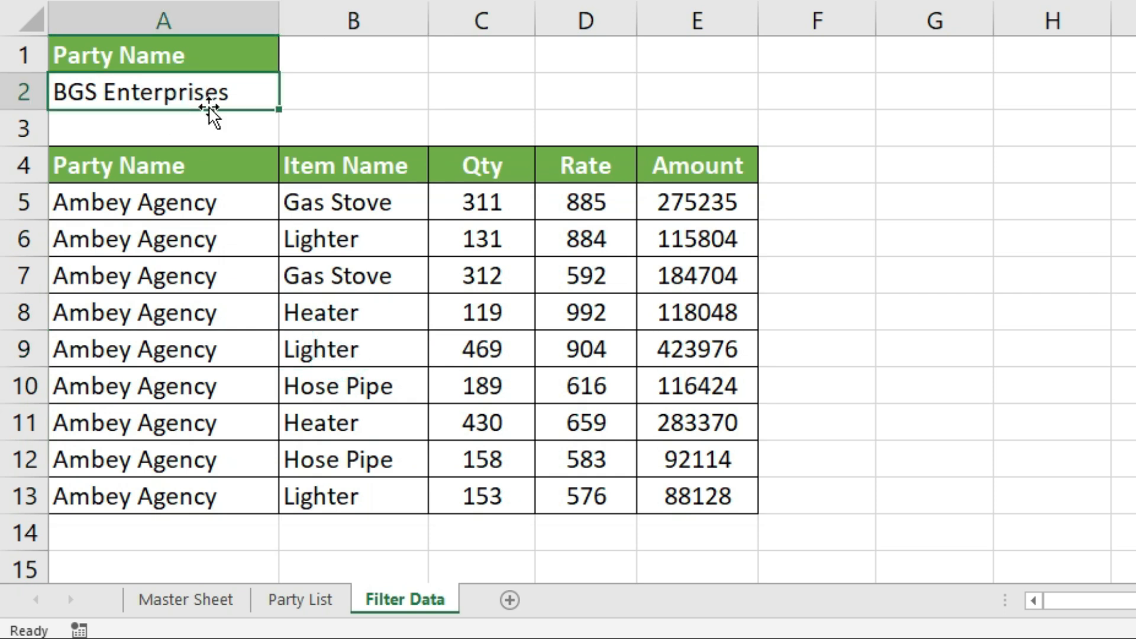
left_click(330, 310)
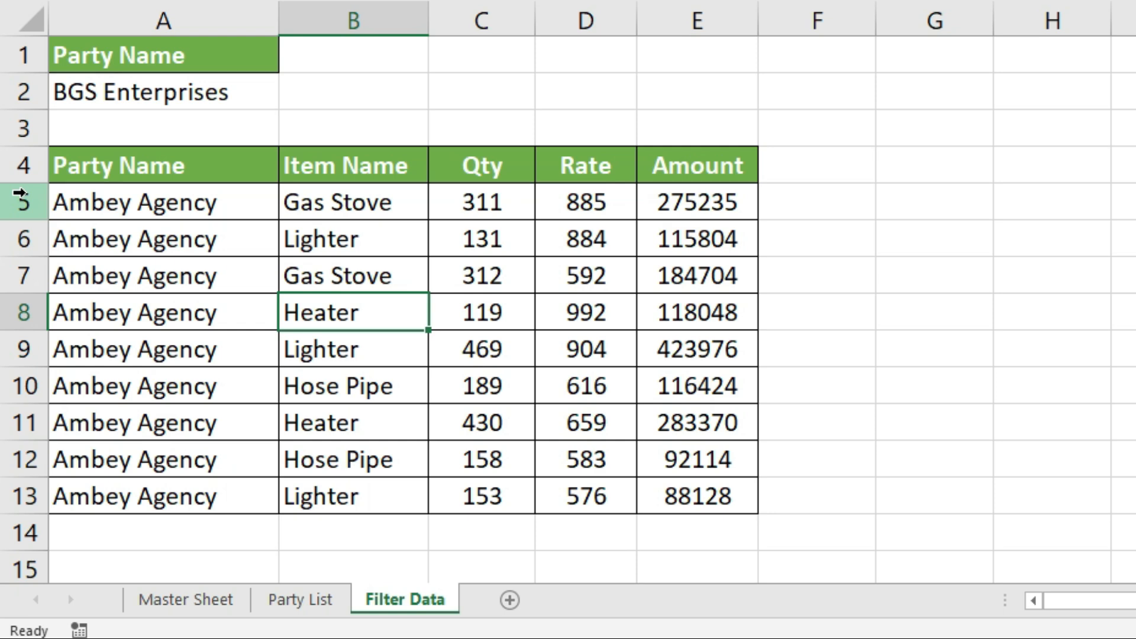
left_click_drag(20, 192, 10, 505)
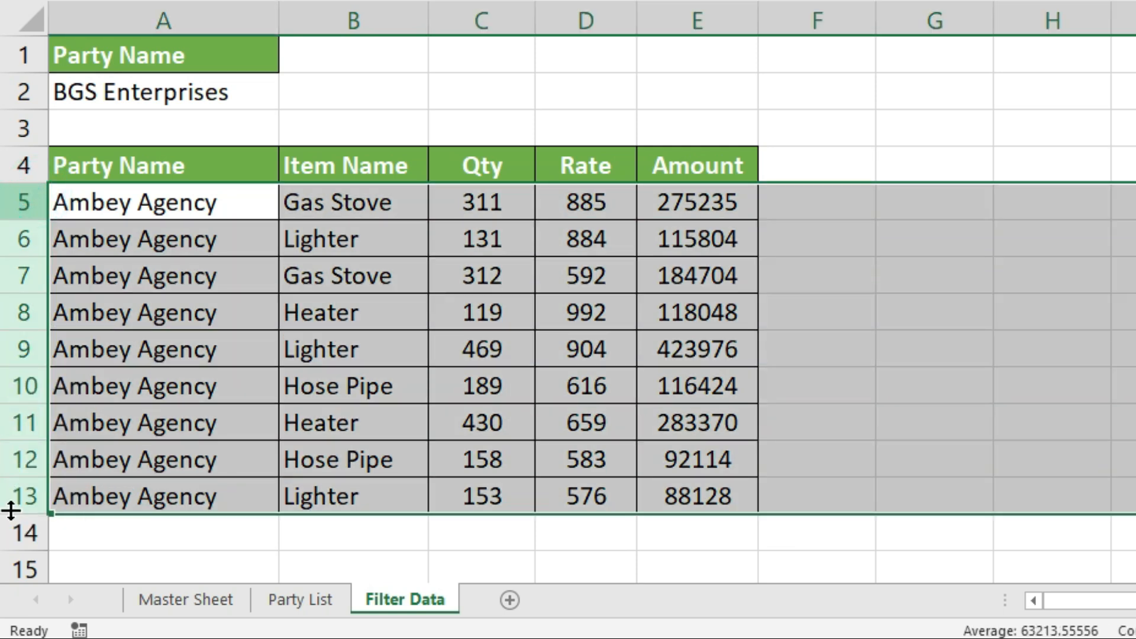
left_click(25, 203)
left_click_drag(26, 203, 12, 532)
right_click(19, 313)
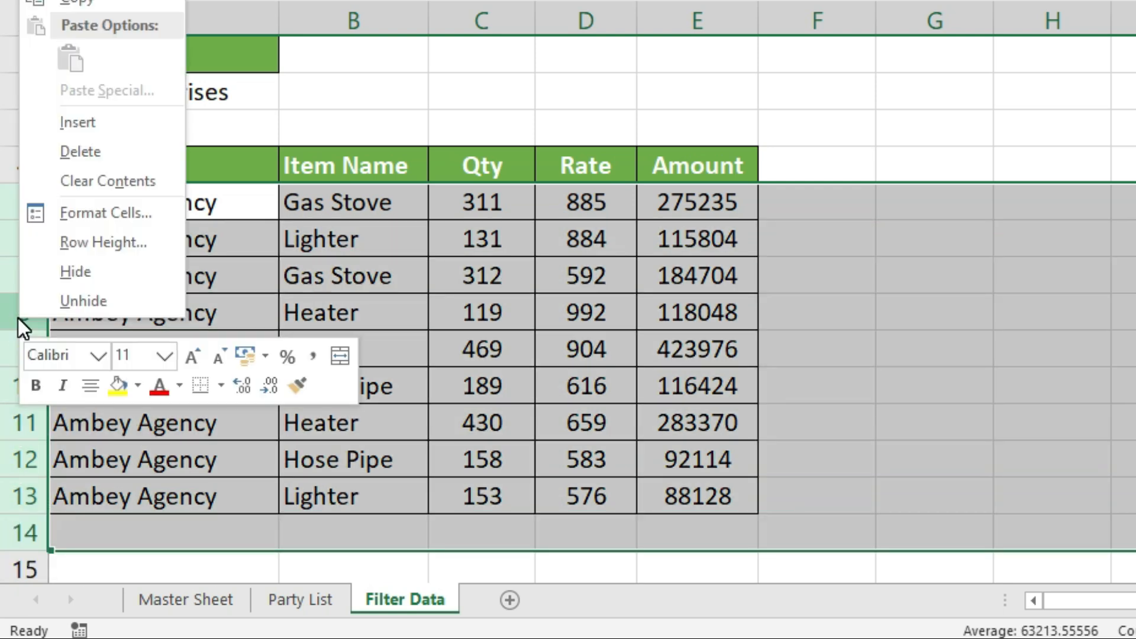
left_click(89, 151)
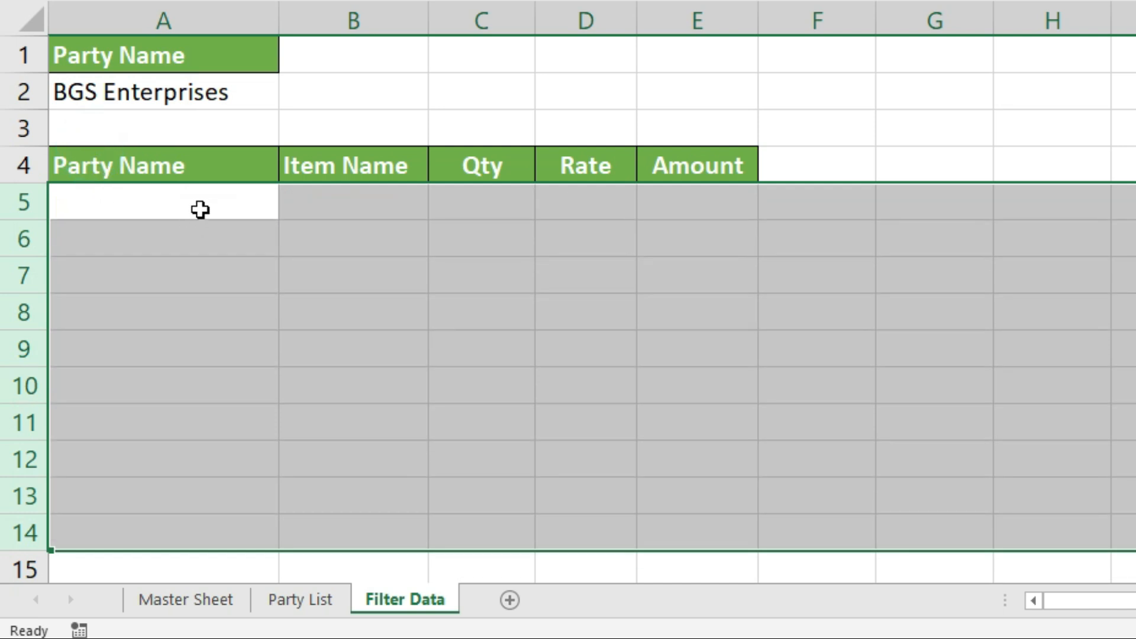
left_click(200, 203)
left_click(215, 169)
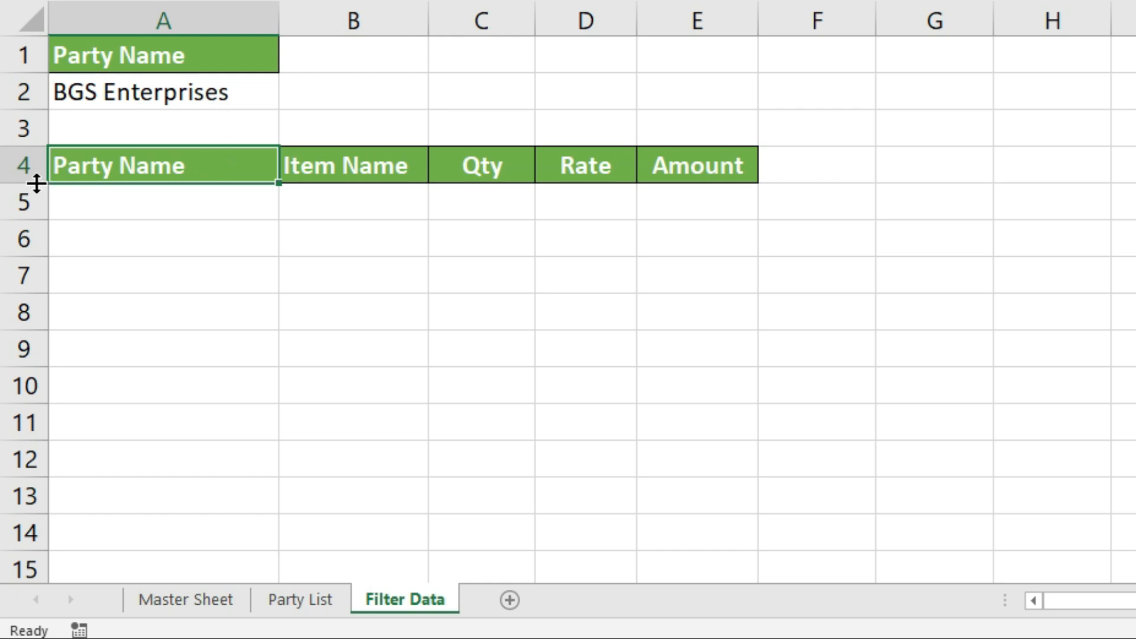
left_click(21, 165)
- With cell A1 selected, start recording a macro named filterdata, stored in This Workbook
left_click(202, 95)
left_click(220, 58)
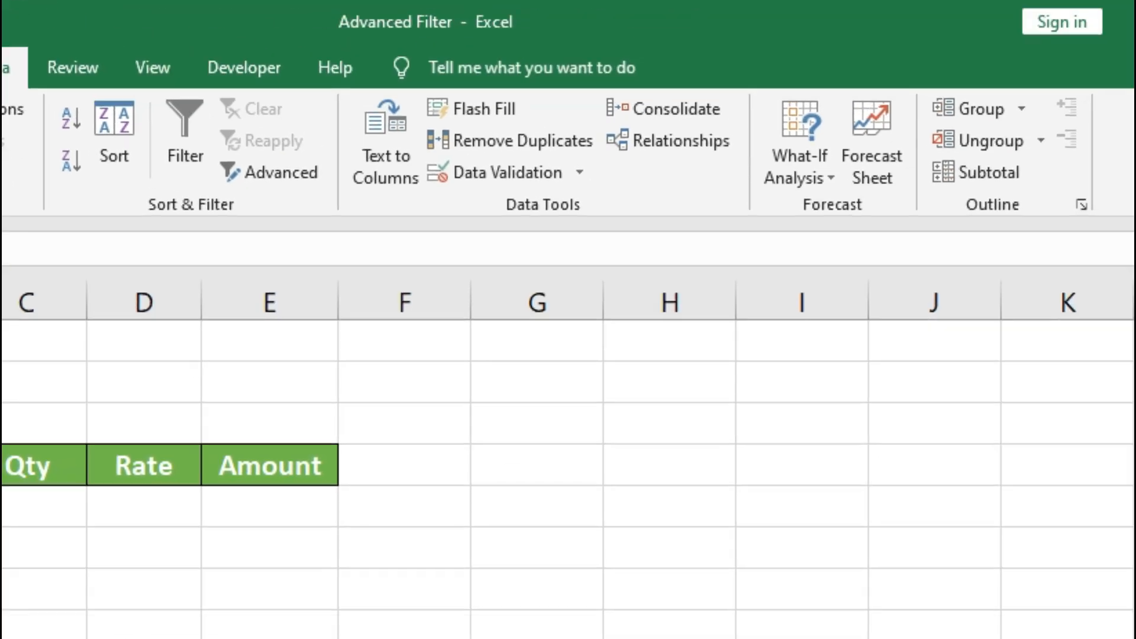
left_click(149, 65)
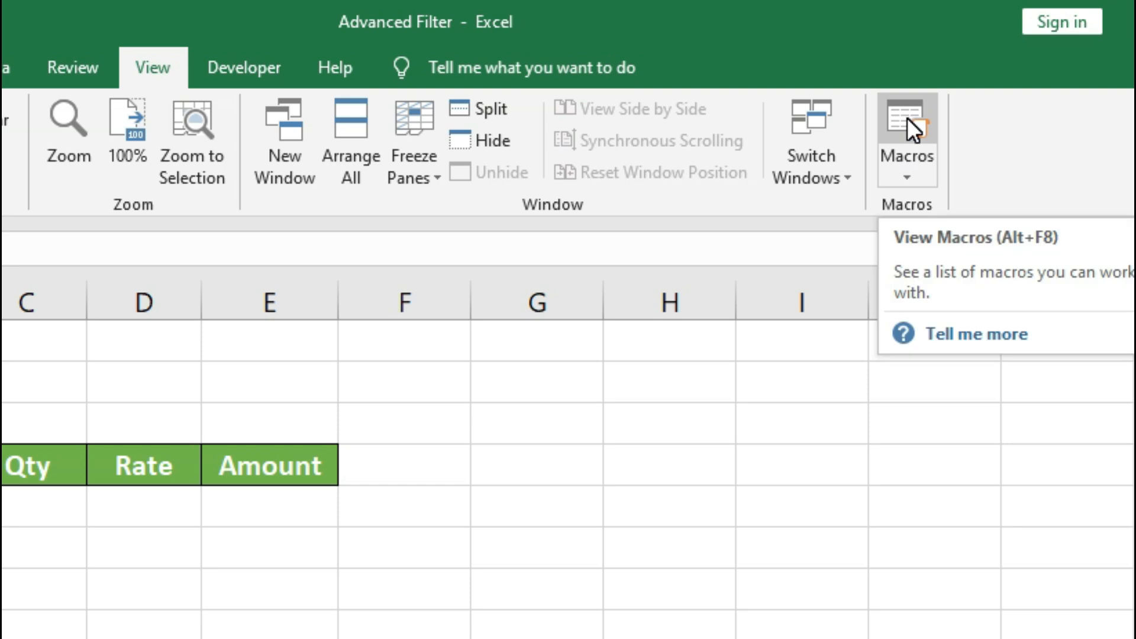
left_click(907, 180)
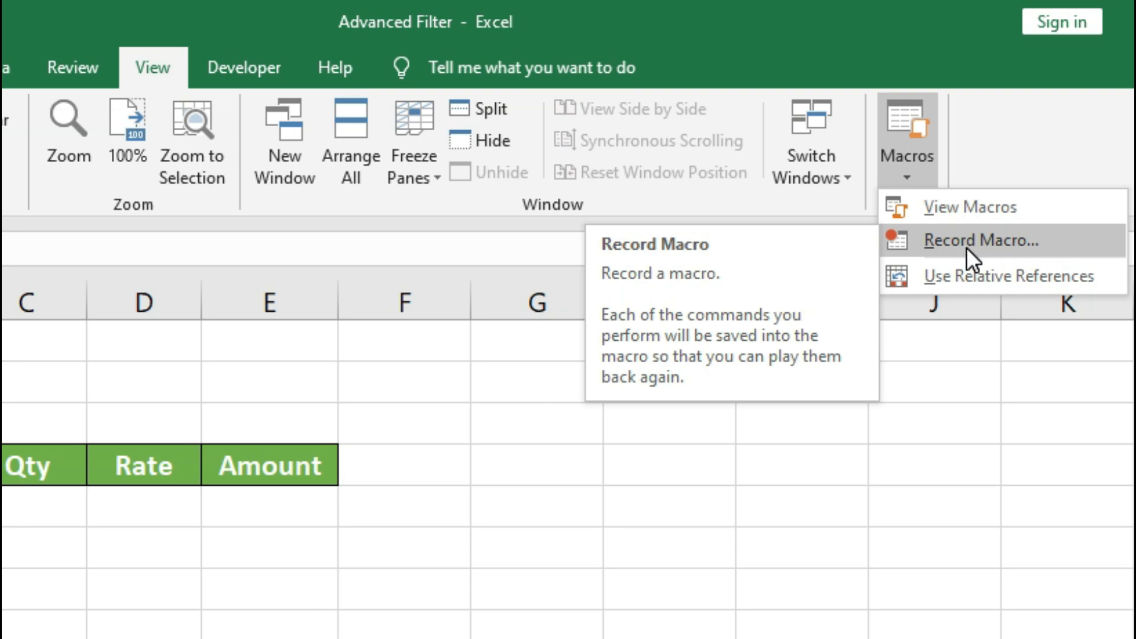
left_click(1042, 243)
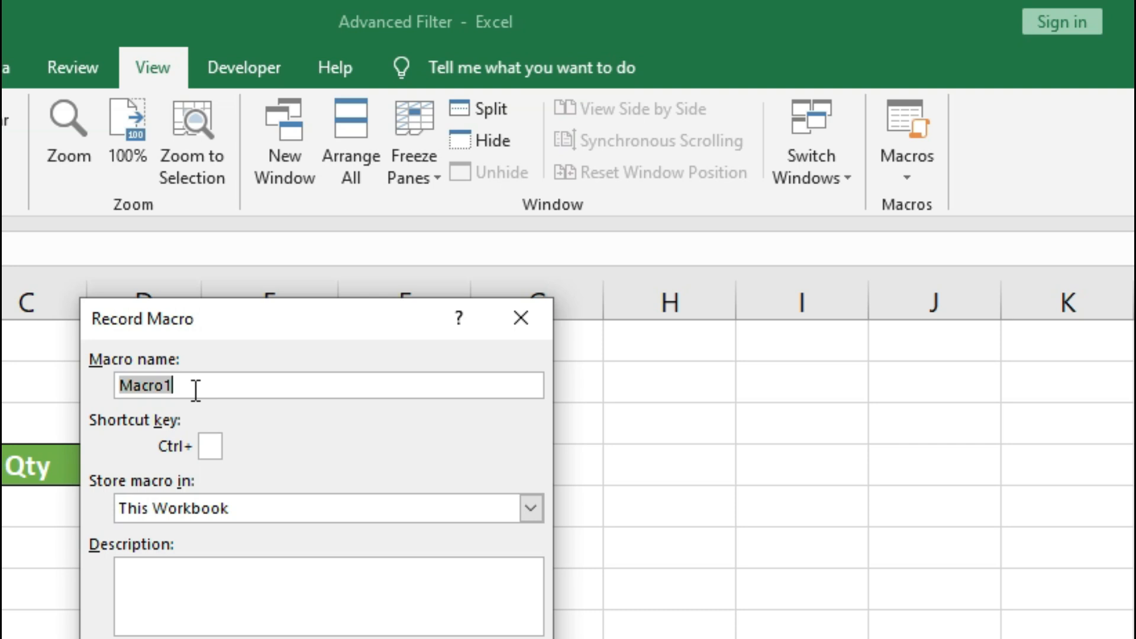
type("filterdata")
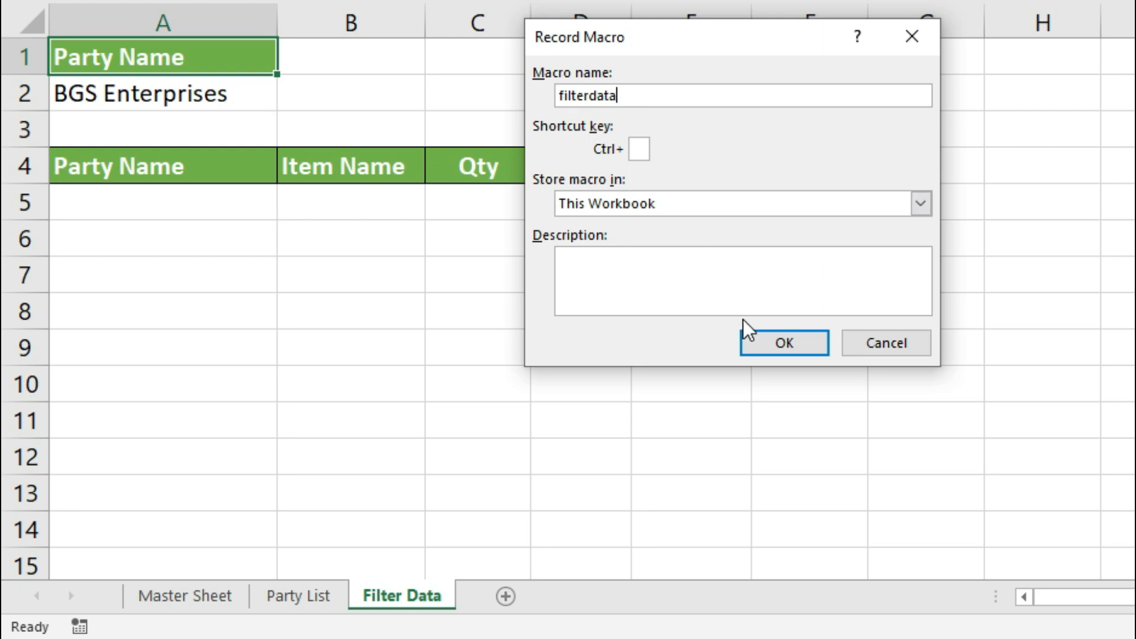
left_click(786, 344)
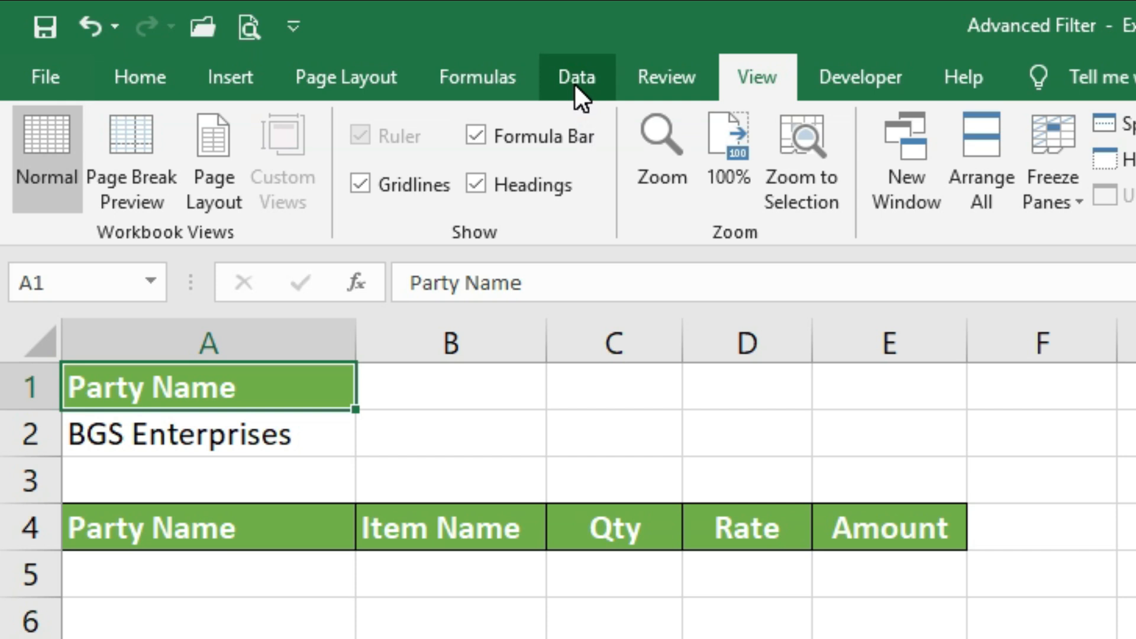
- Start an Advanced Filter that copies to another location, and clear its list, criteria and copy-to ranges
left_click(585, 72)
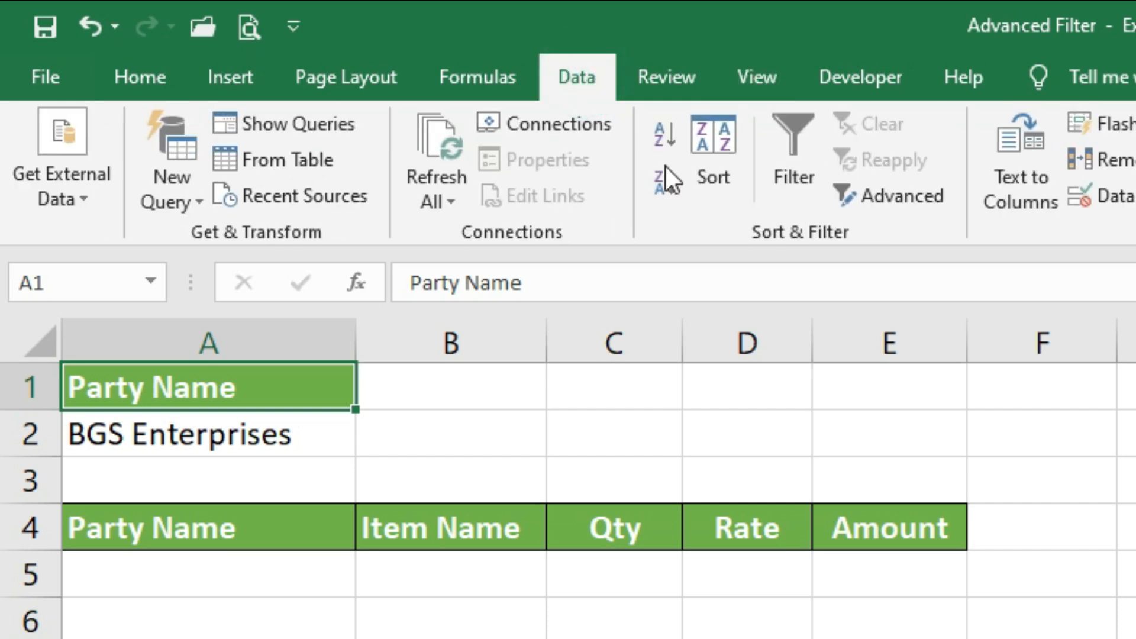
left_click(909, 201)
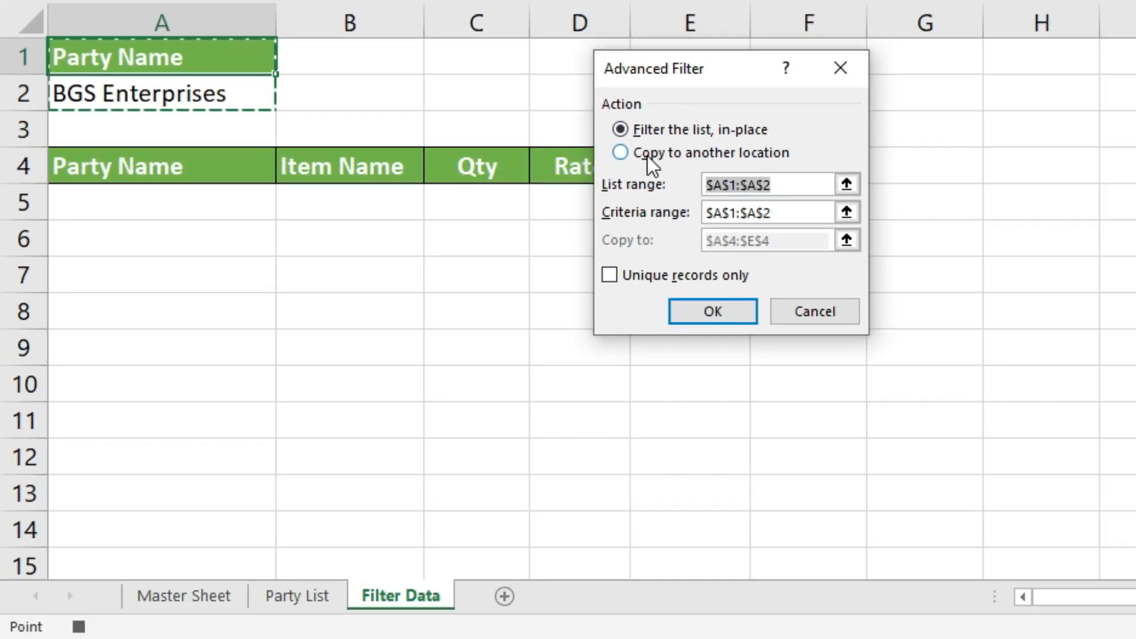
left_click(652, 161)
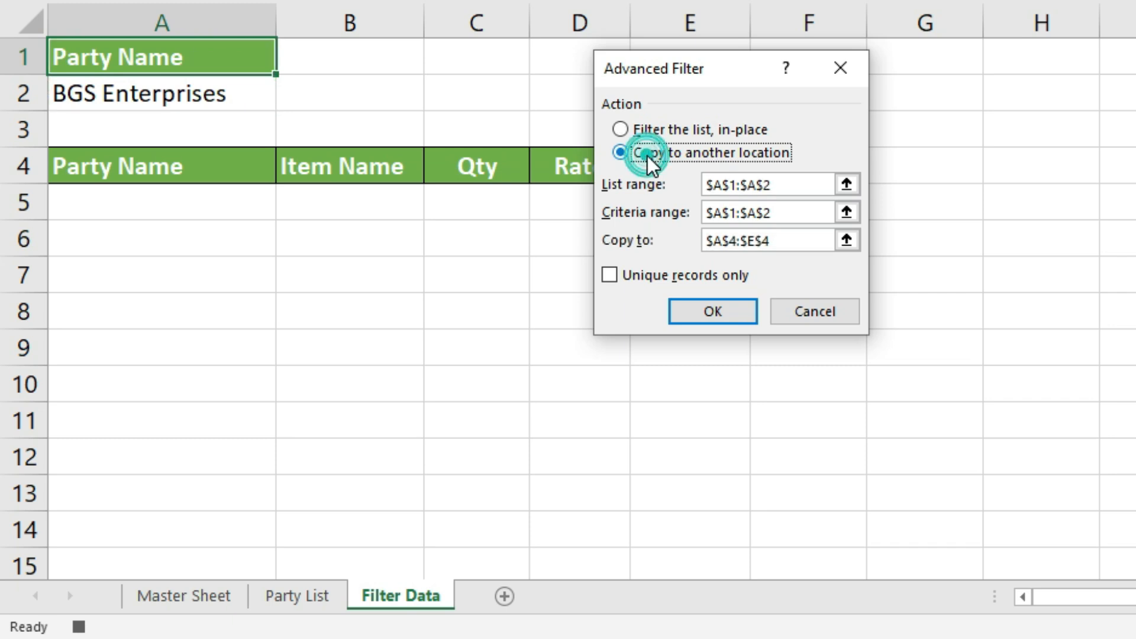
left_click(797, 183)
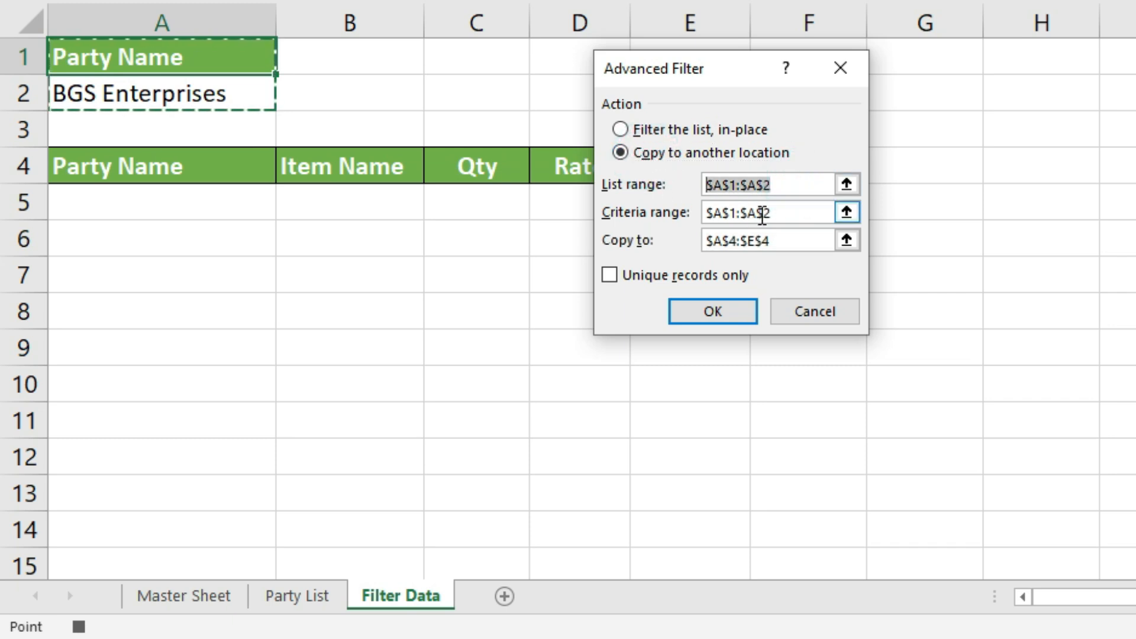
key("BackSpace")
left_click(790, 213)
key("BackSpace")
left_click(784, 240)
key("BackSpace")
- Set the filter's list range to the entire Master Sheet table including headers, Table8[#All]
left_click(717, 184)
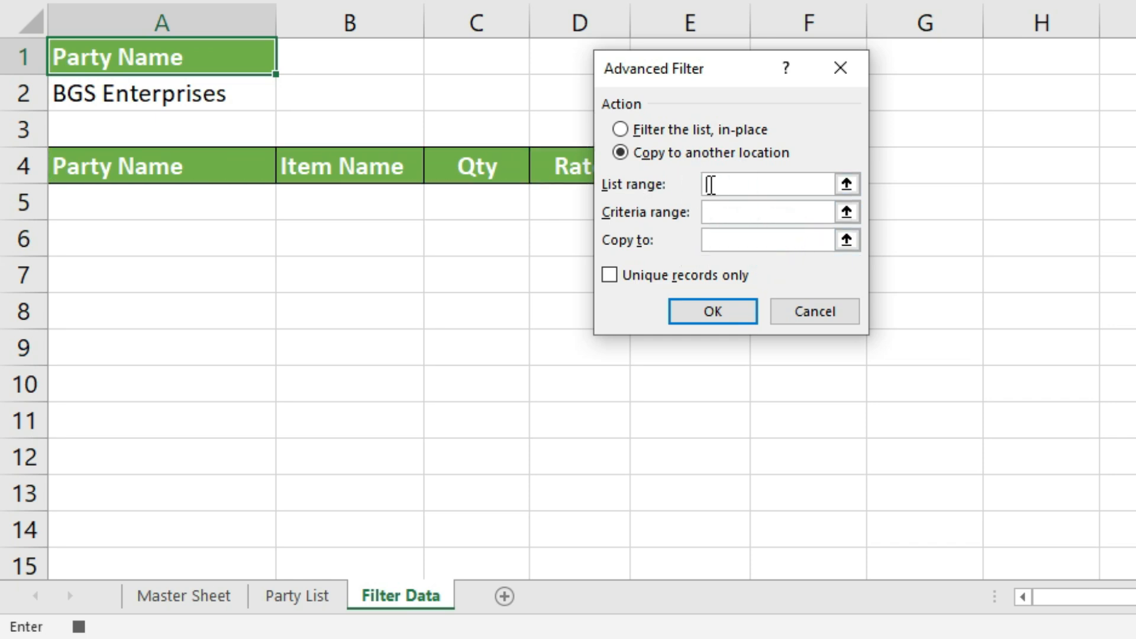
left_click(720, 183)
left_click(200, 599)
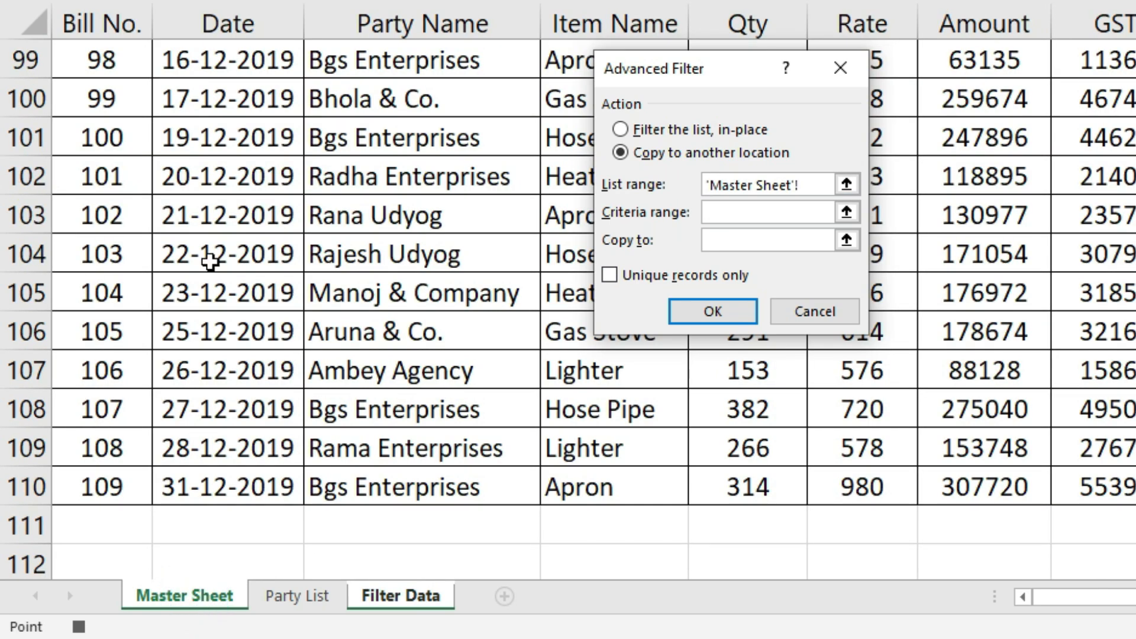
scroll(210, 175, "up", 20)
left_click(98, 52)
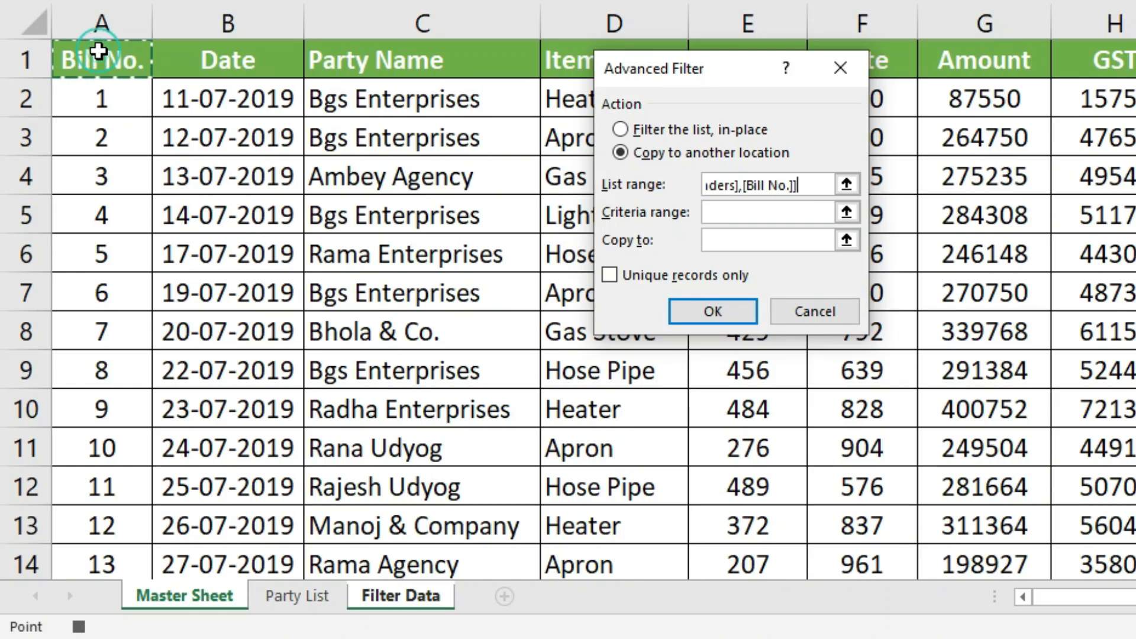
left_click_drag(98, 52, 1133, 524)
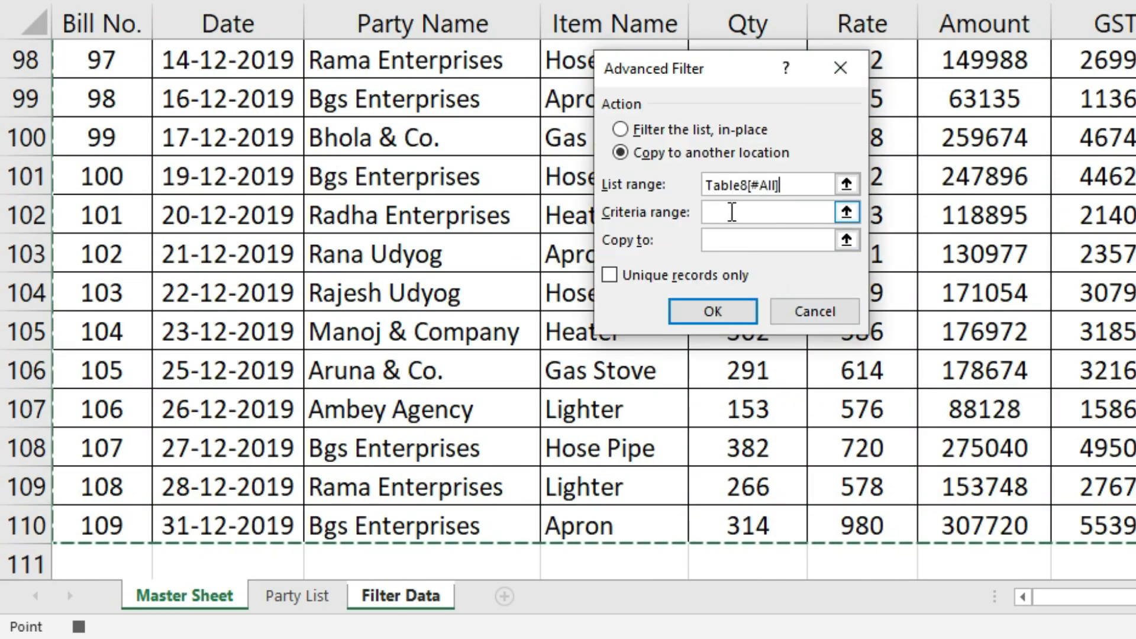
- Set the criteria range to A1:A2 and the copy-to range to headers A4:E4 on Filter Data, and run the filter
left_click(732, 212)
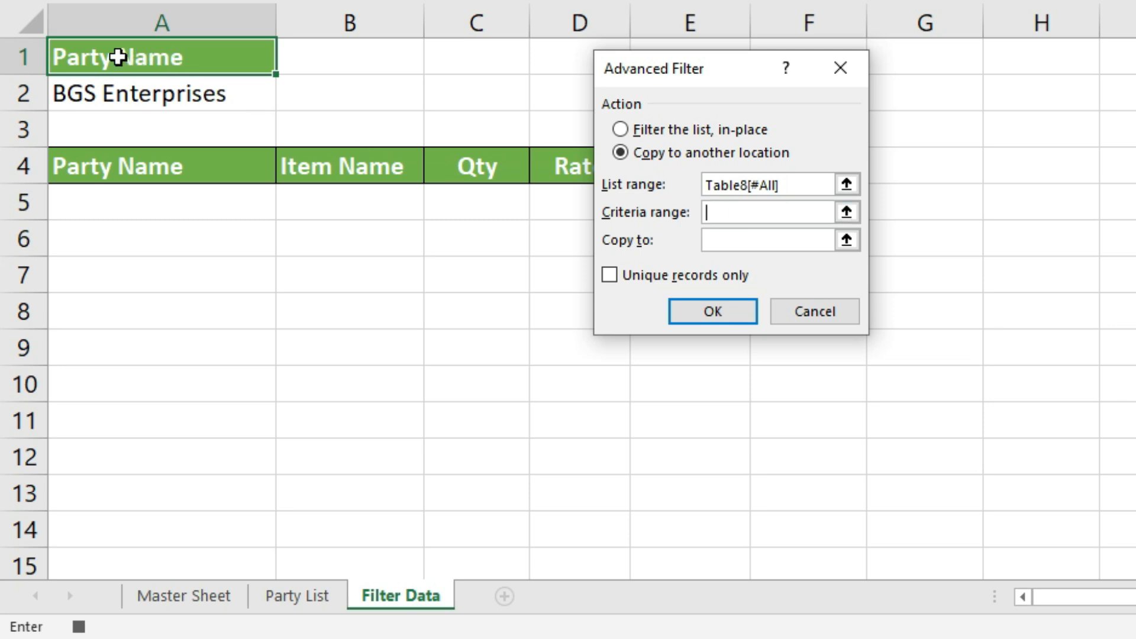
left_click_drag(212, 57, 211, 92)
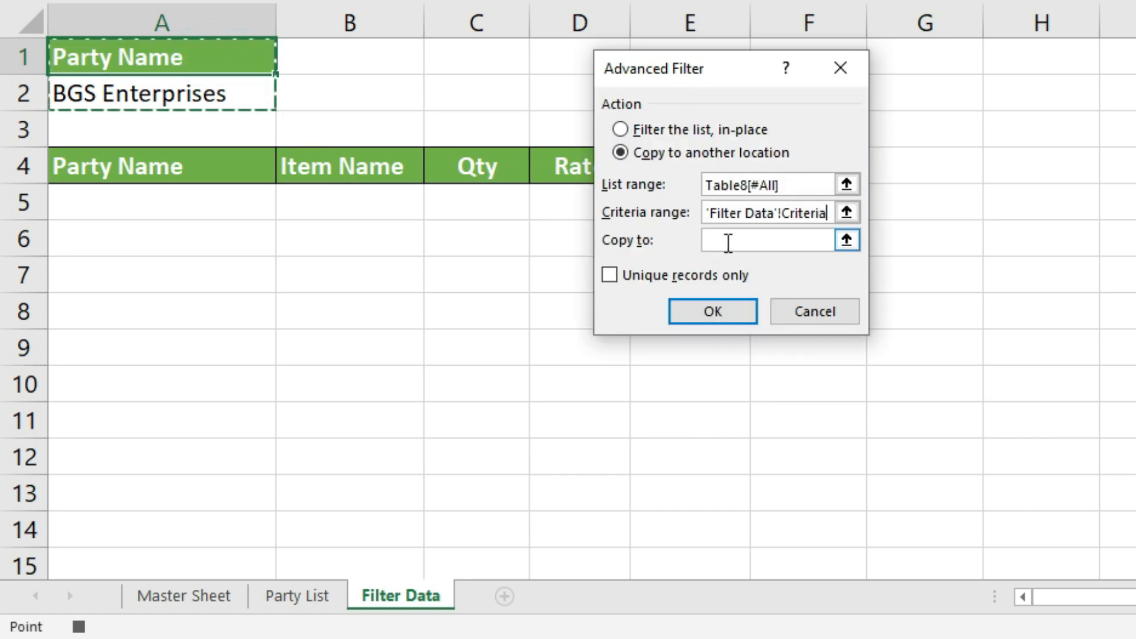
left_click(728, 242)
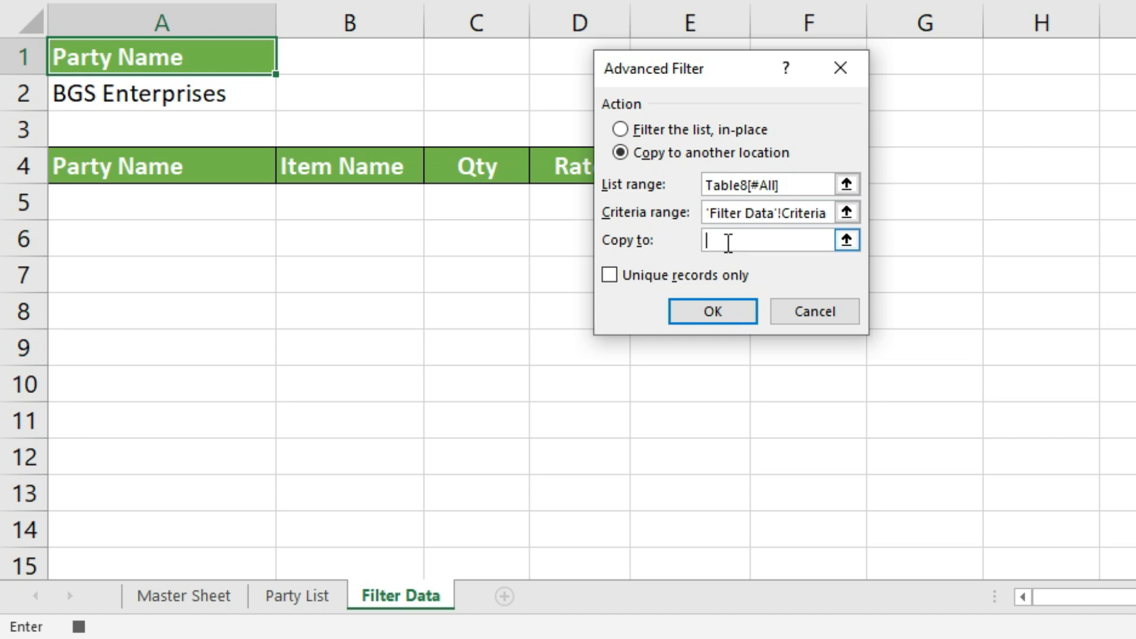
left_click(847, 243)
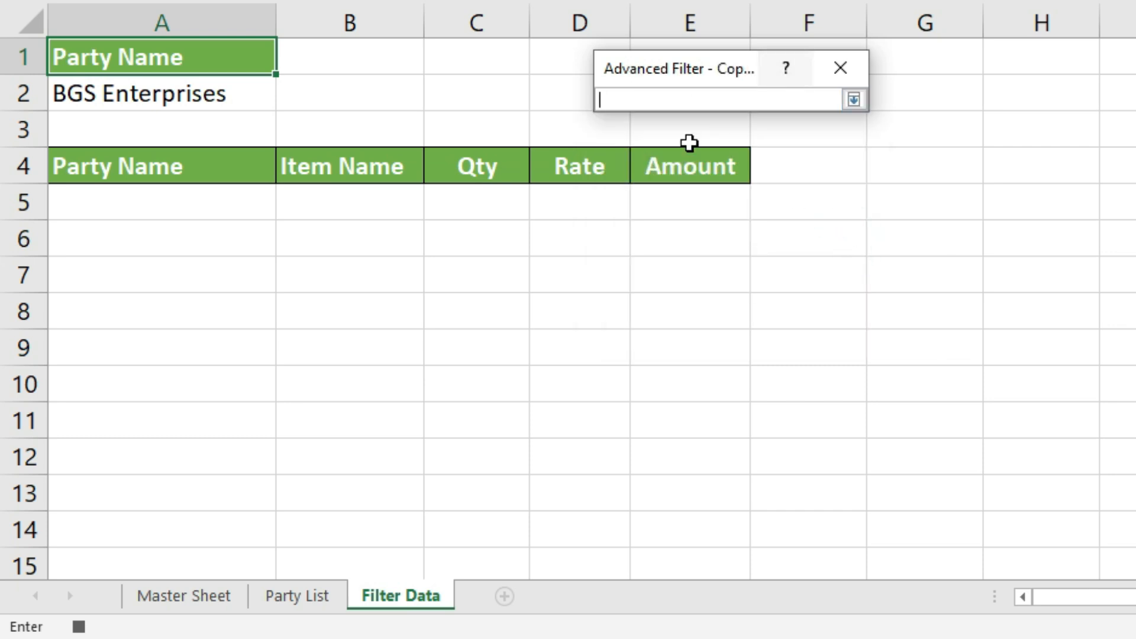
left_click_drag(126, 168, 694, 168)
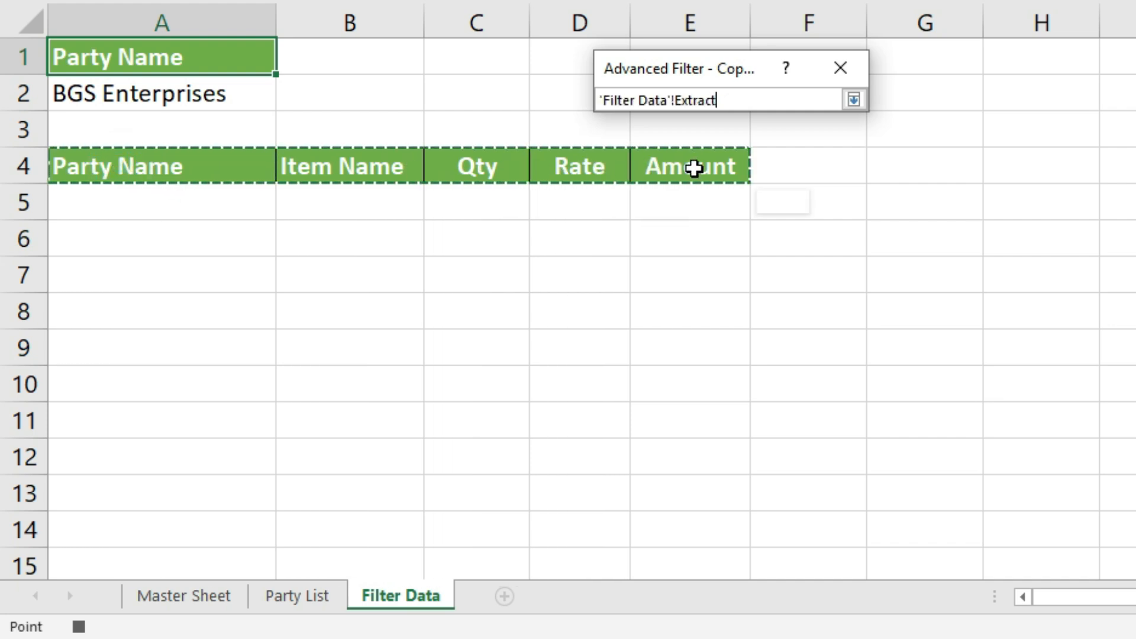
left_click(854, 101)
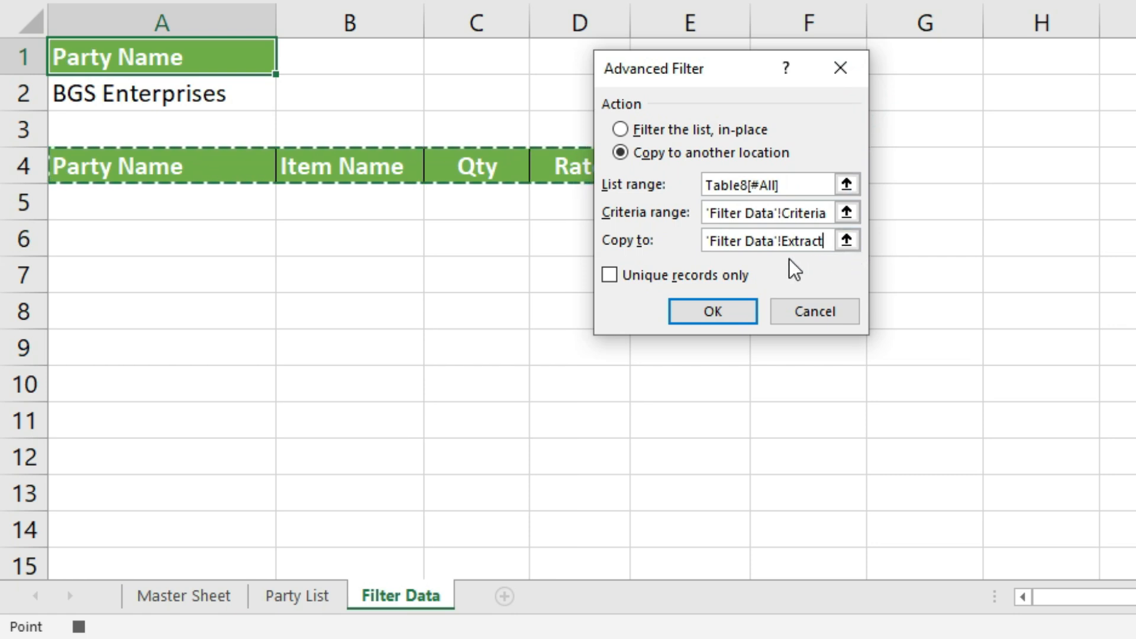
left_click(745, 321)
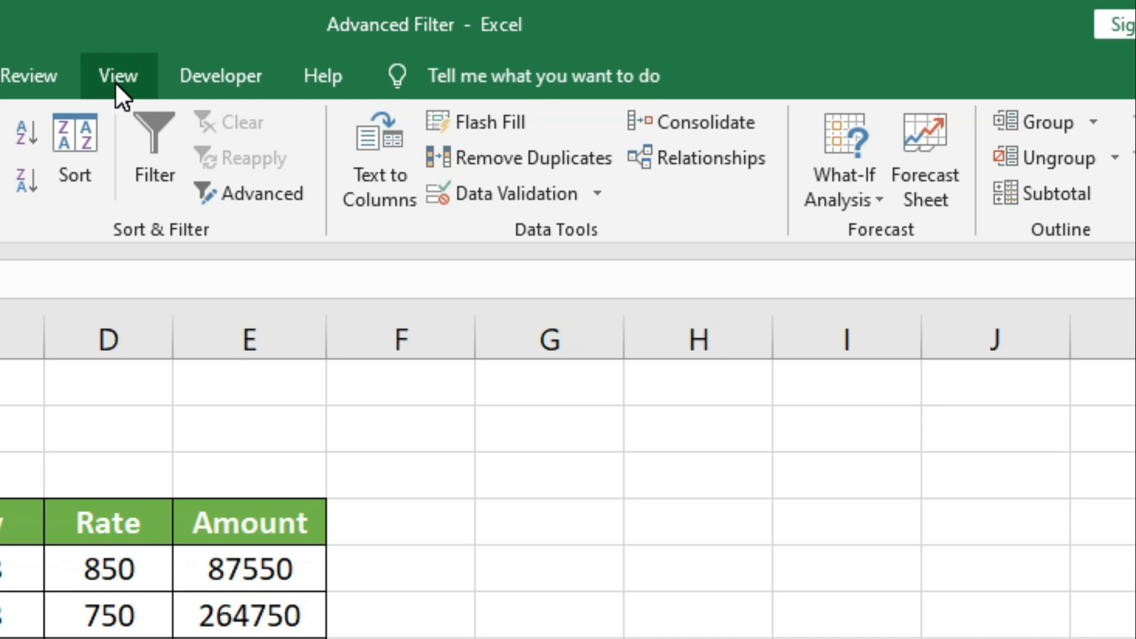
- Stop recording the filterdata macro
left_click(116, 82)
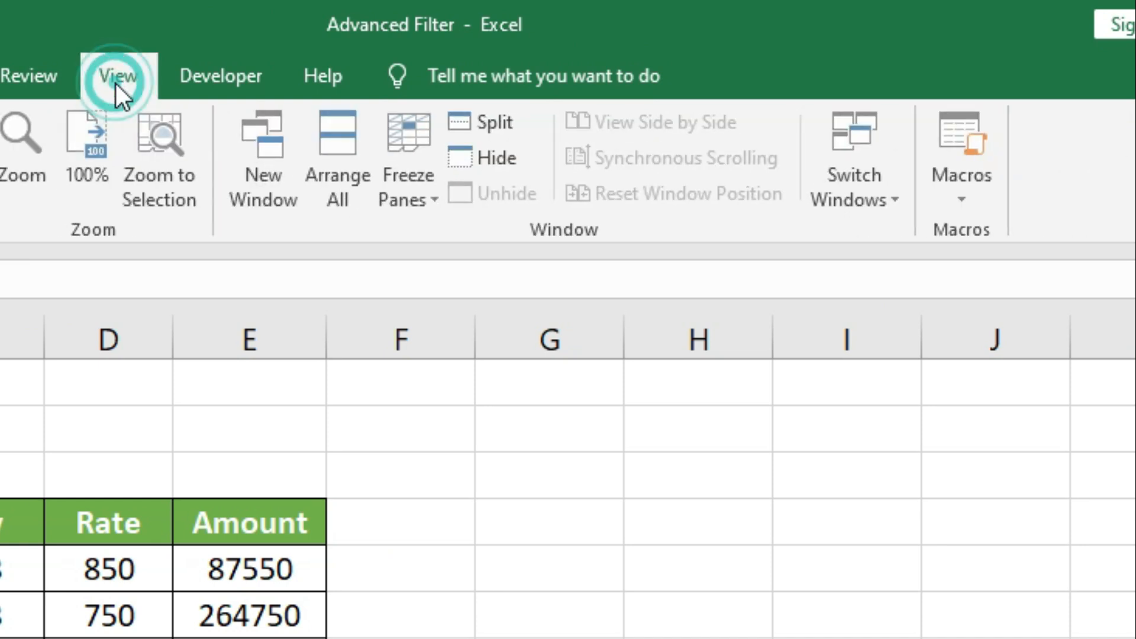
left_click(966, 201)
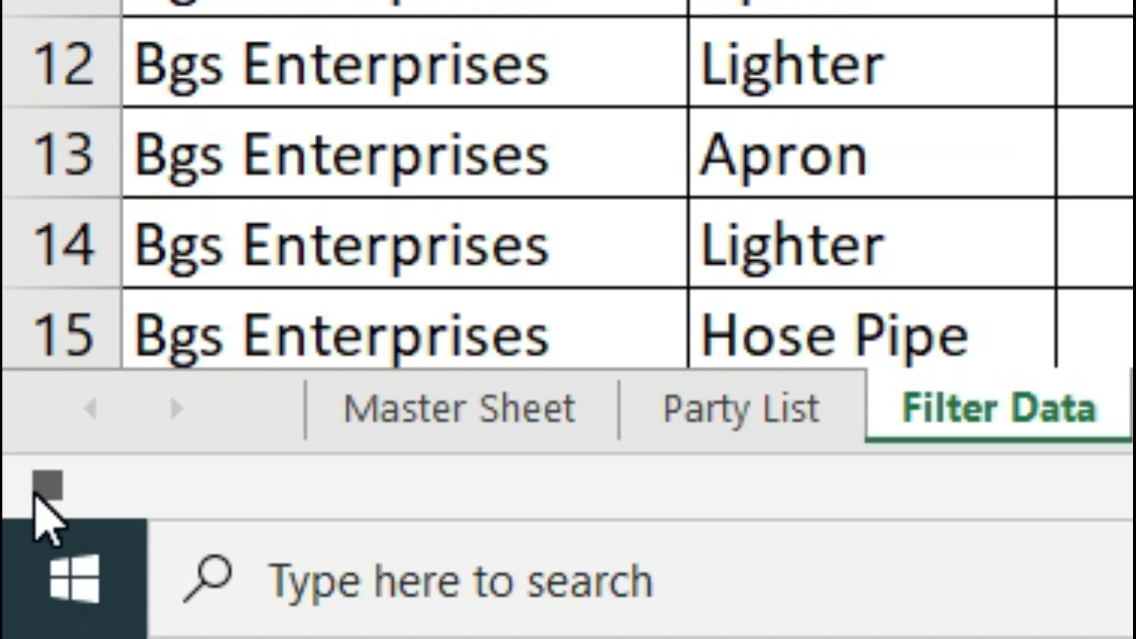
left_click(37, 496)
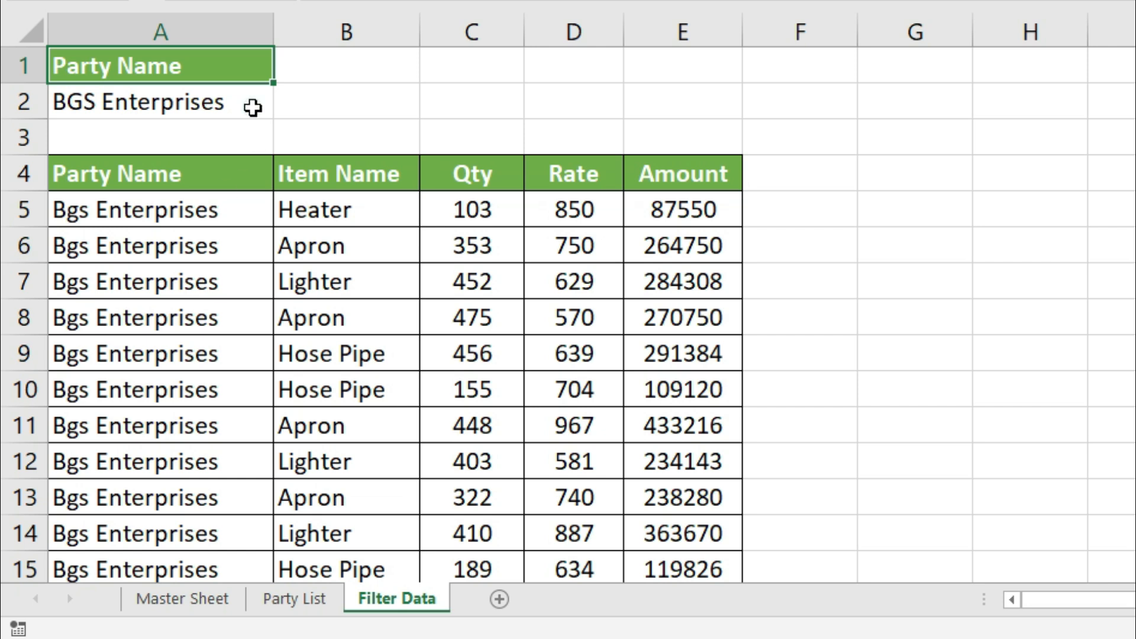
- Look up another party name on Master Sheet and enter Bhola & Co. as the criterion in A2 of Filter Data
left_click(253, 108)
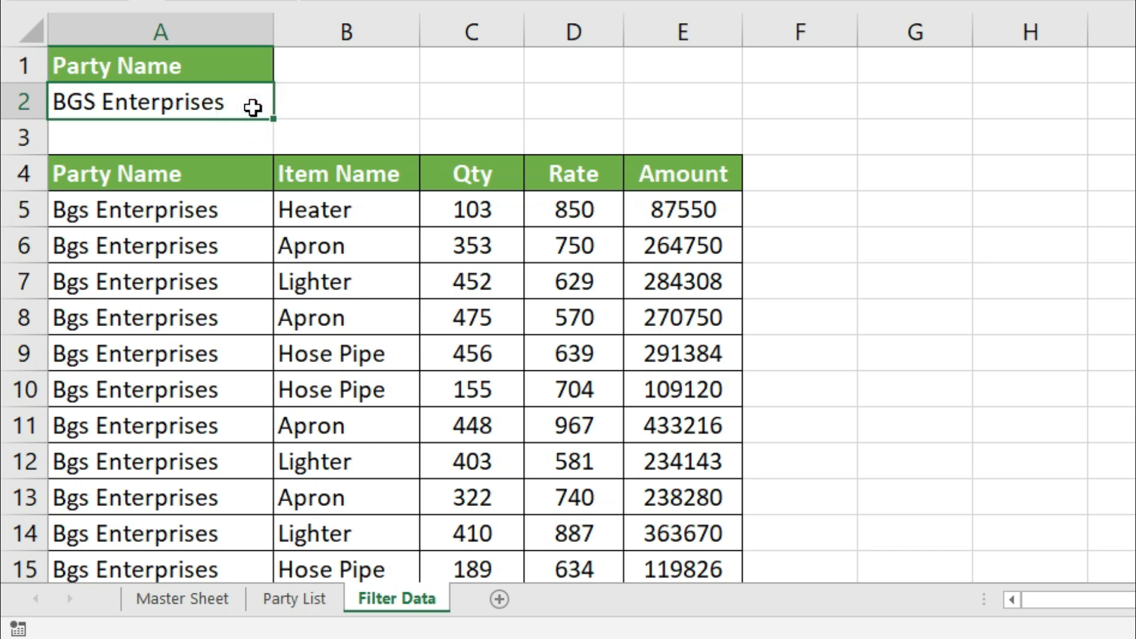
left_click(159, 598)
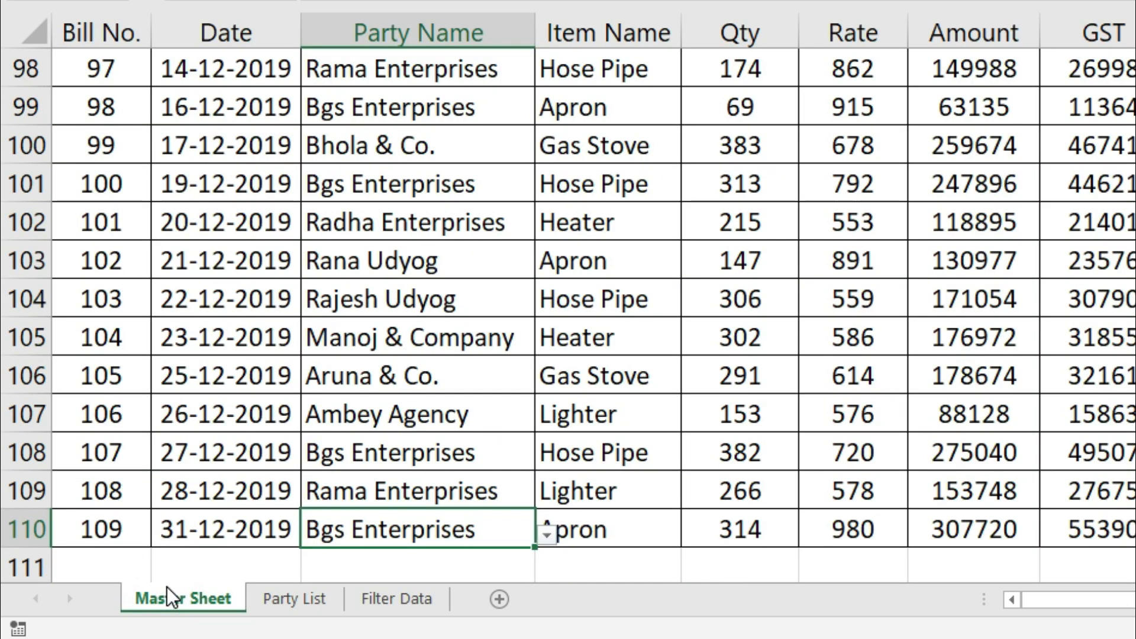
left_click(413, 182)
left_click(414, 147)
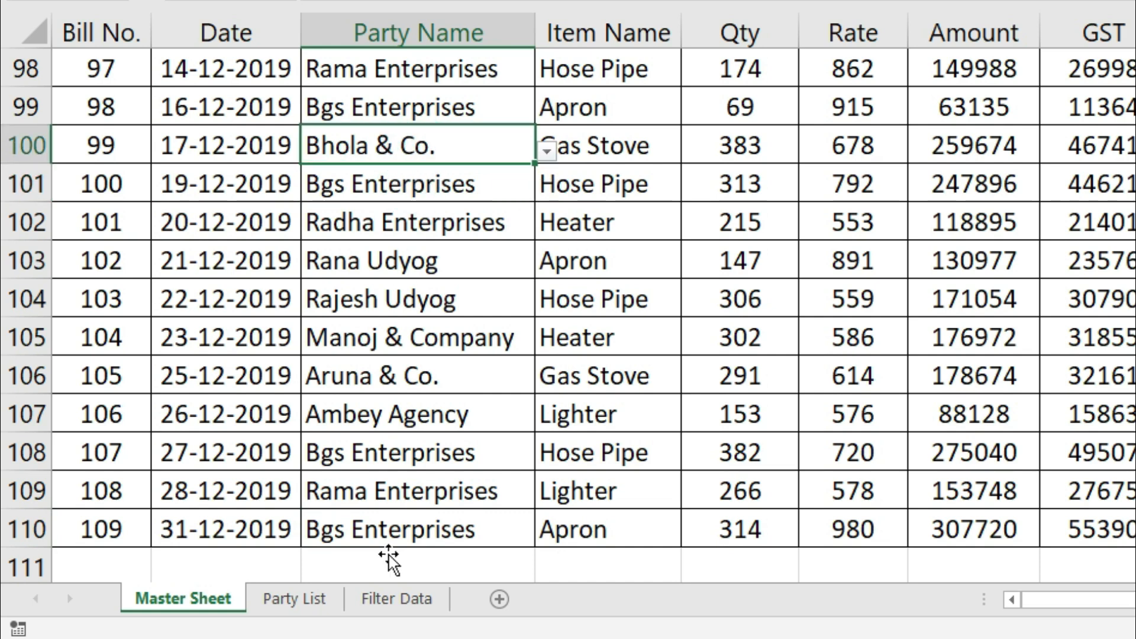
left_click(391, 603)
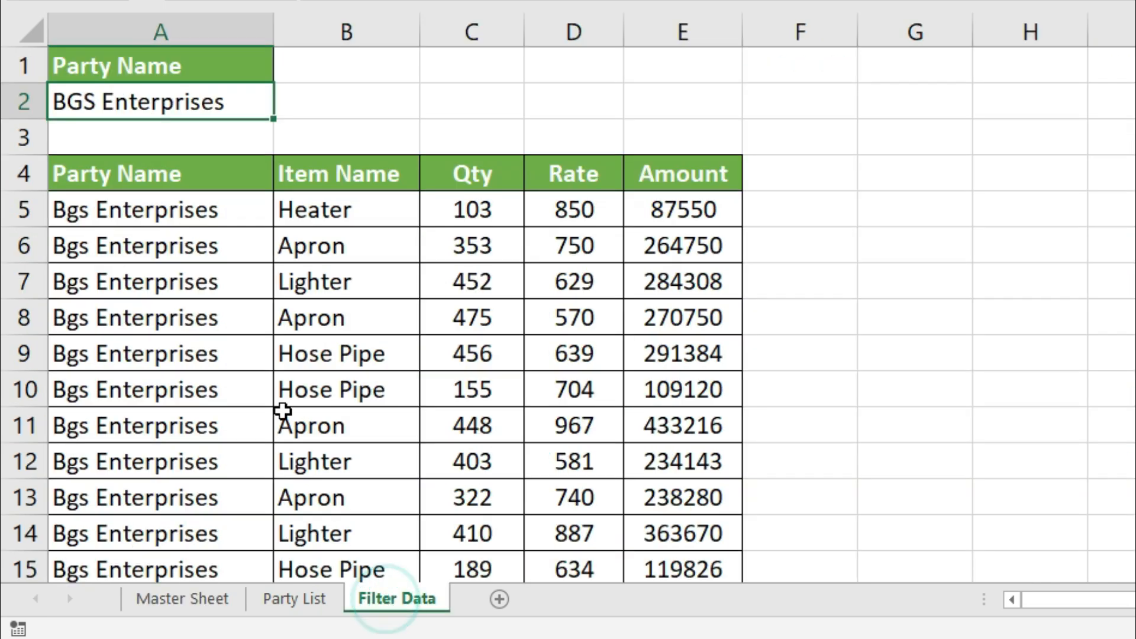
type("Bhola & Co.")
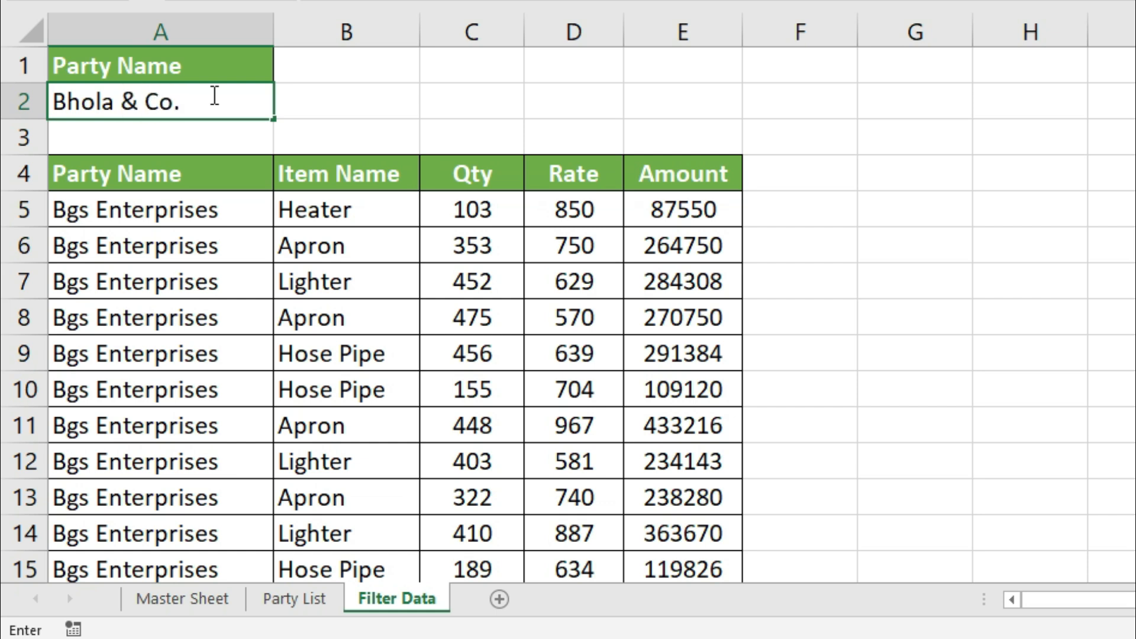
- Run the filterdata macro for the Bhola & Co. criterion and check the extracted records on Filter Data
key("Return")
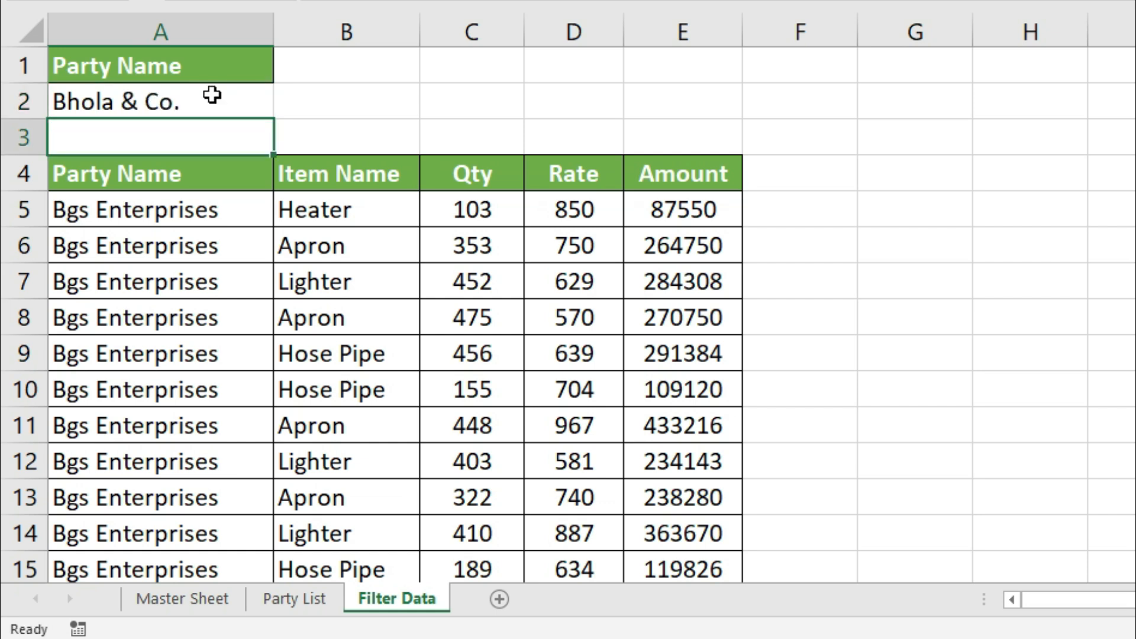
left_click(212, 95)
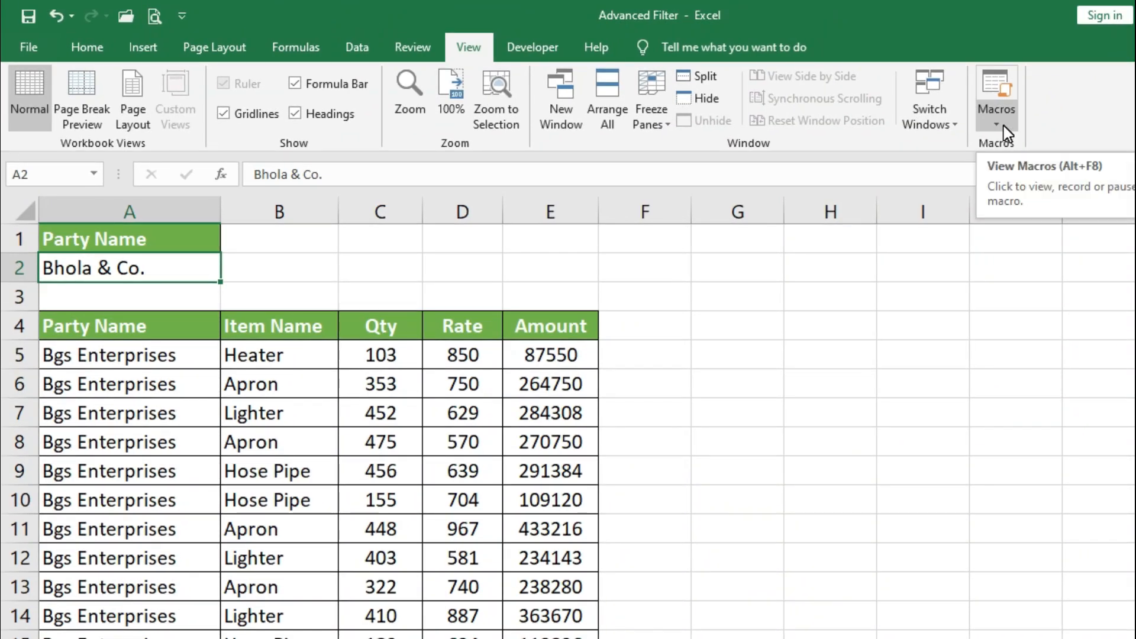
left_click(1003, 125)
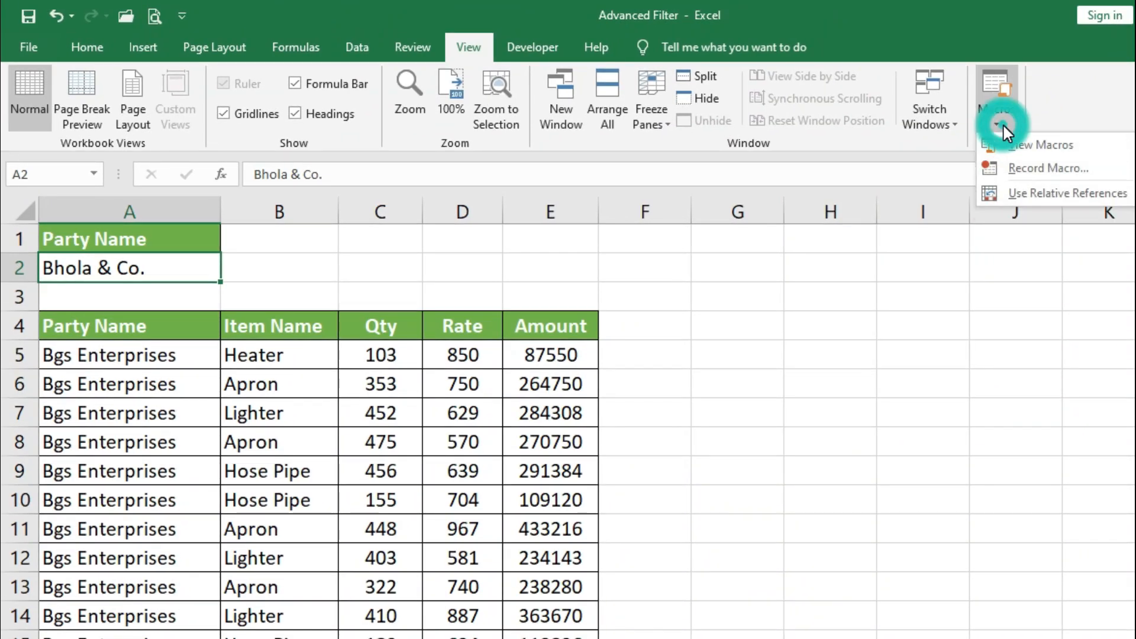
left_click(1095, 155)
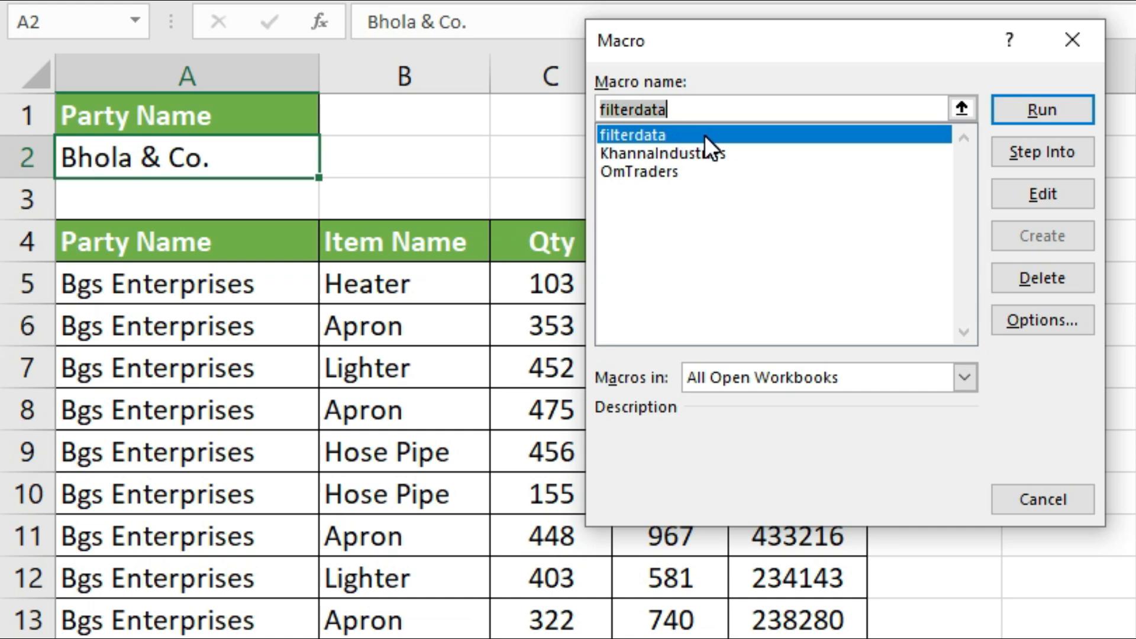
left_click(1065, 106)
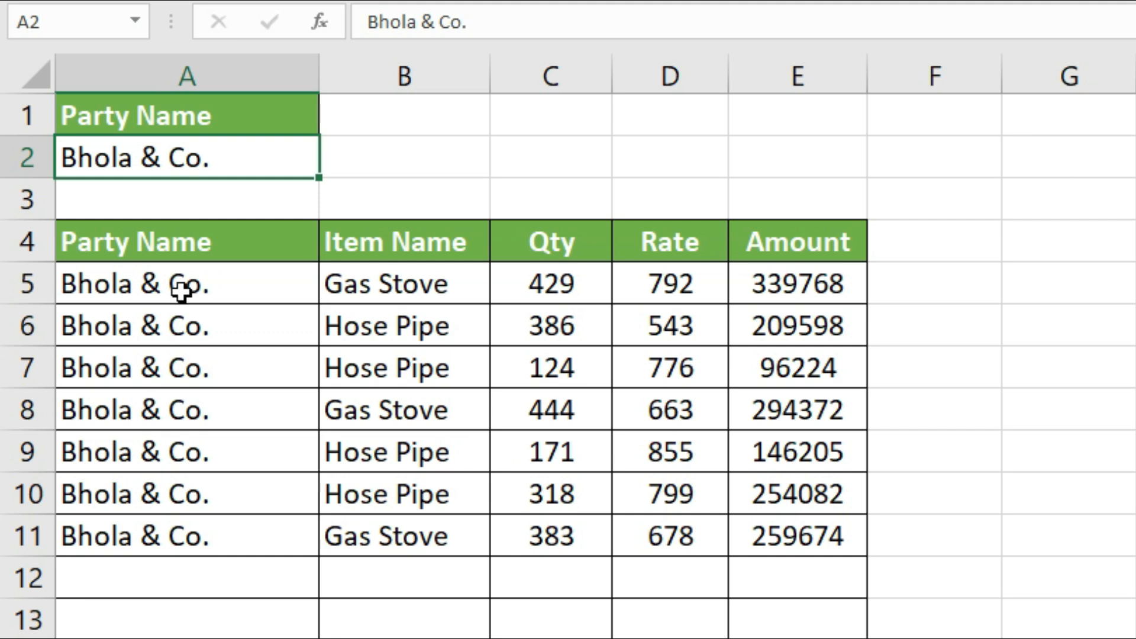
left_click(182, 290)
left_click(371, 286)
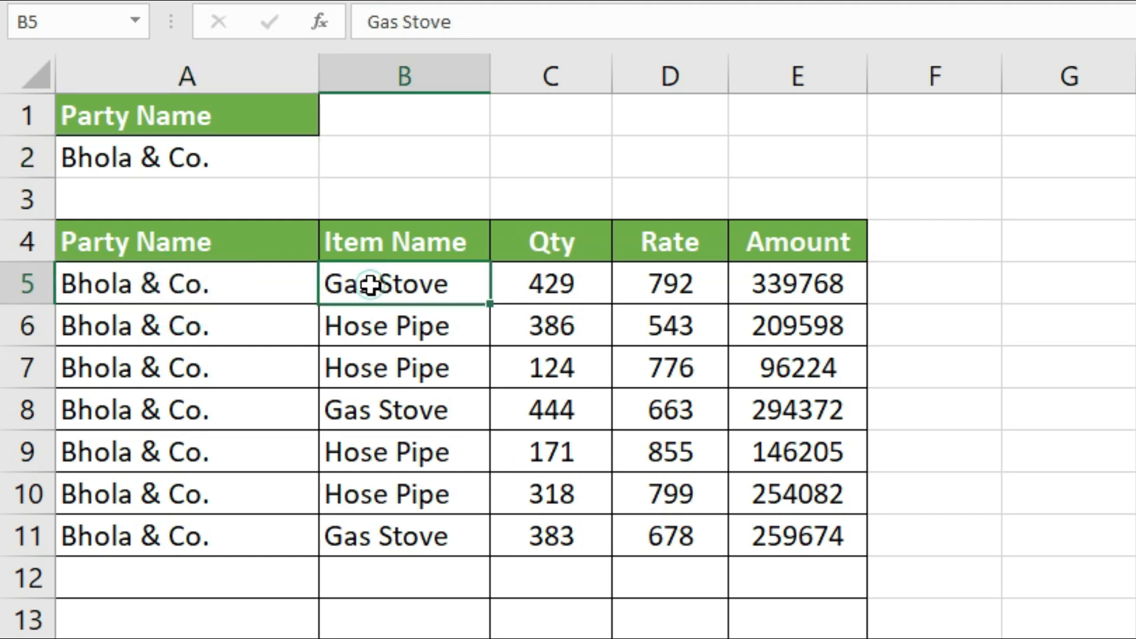
left_click(249, 291)
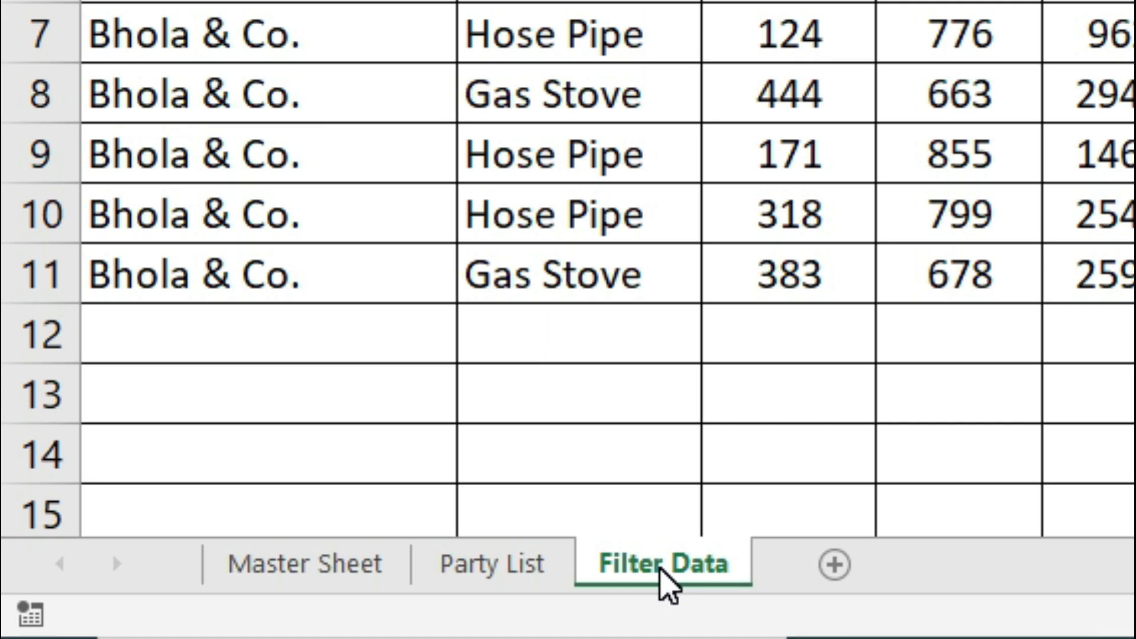
- Open the Filter Data sheet's code and add a Worksheet Activate event procedure
right_click(662, 568)
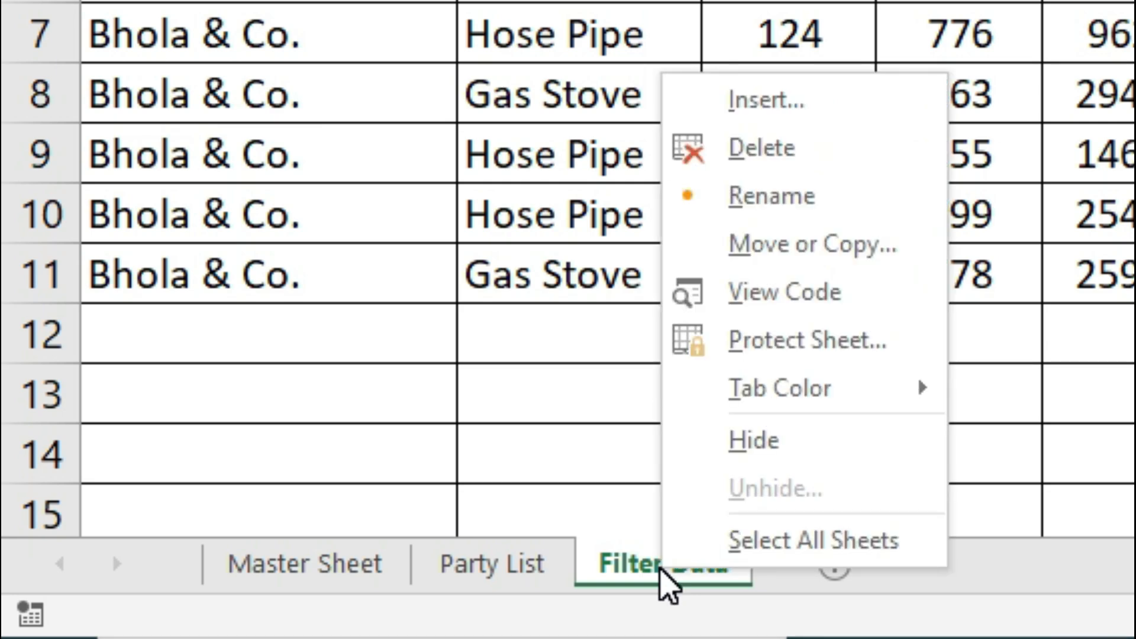
left_click(844, 288)
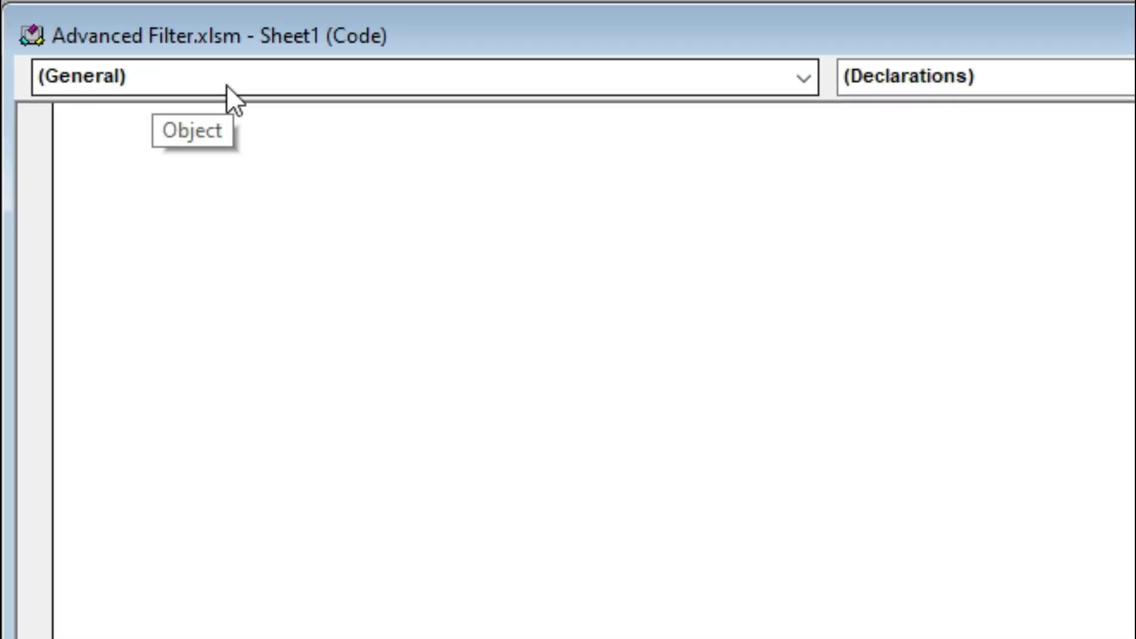
left_click(194, 81)
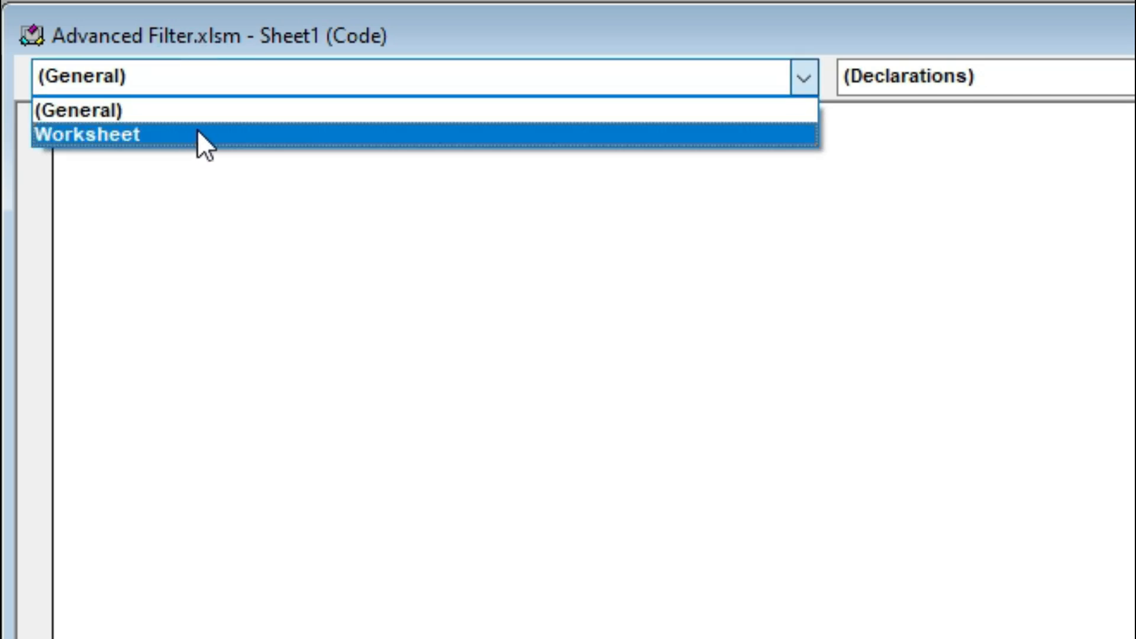
left_click(184, 134)
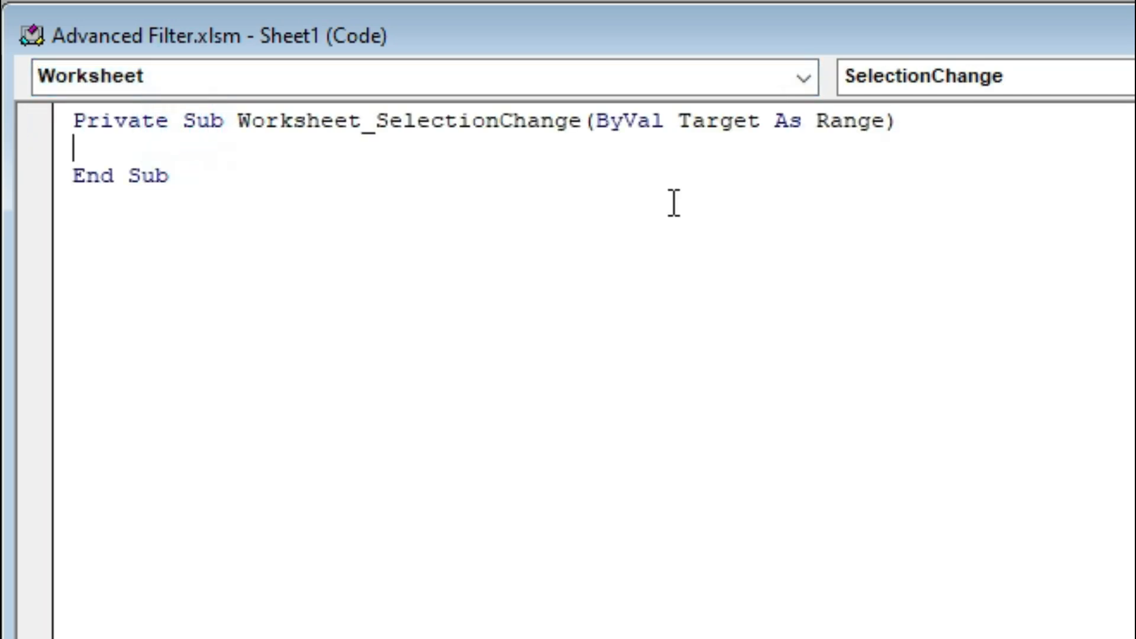
left_click(1028, 77)
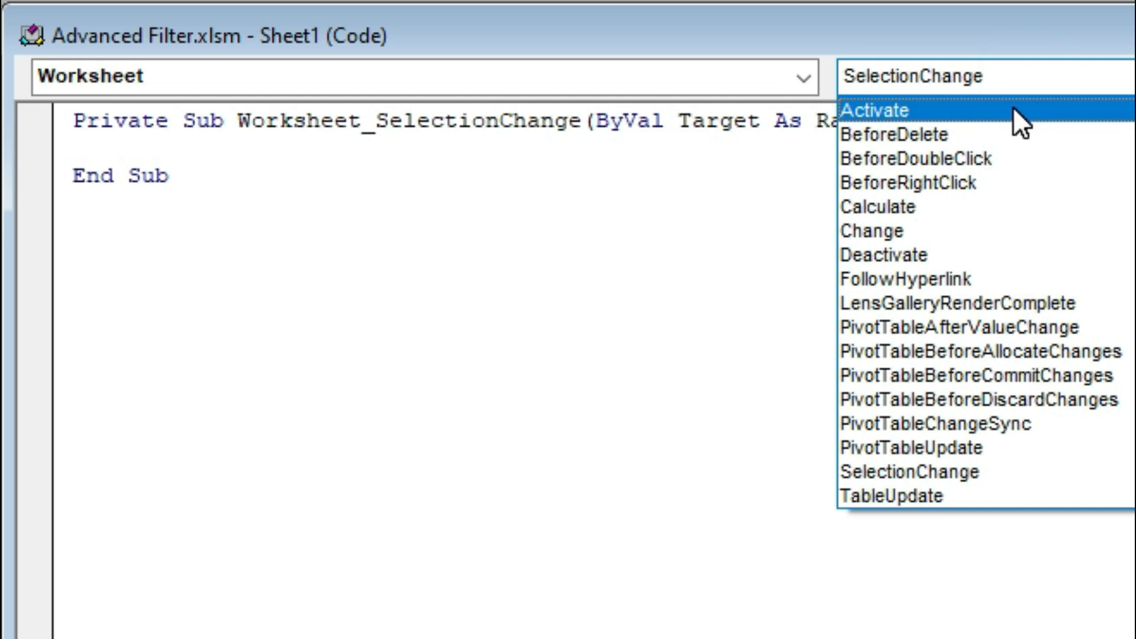
left_click(1013, 110)
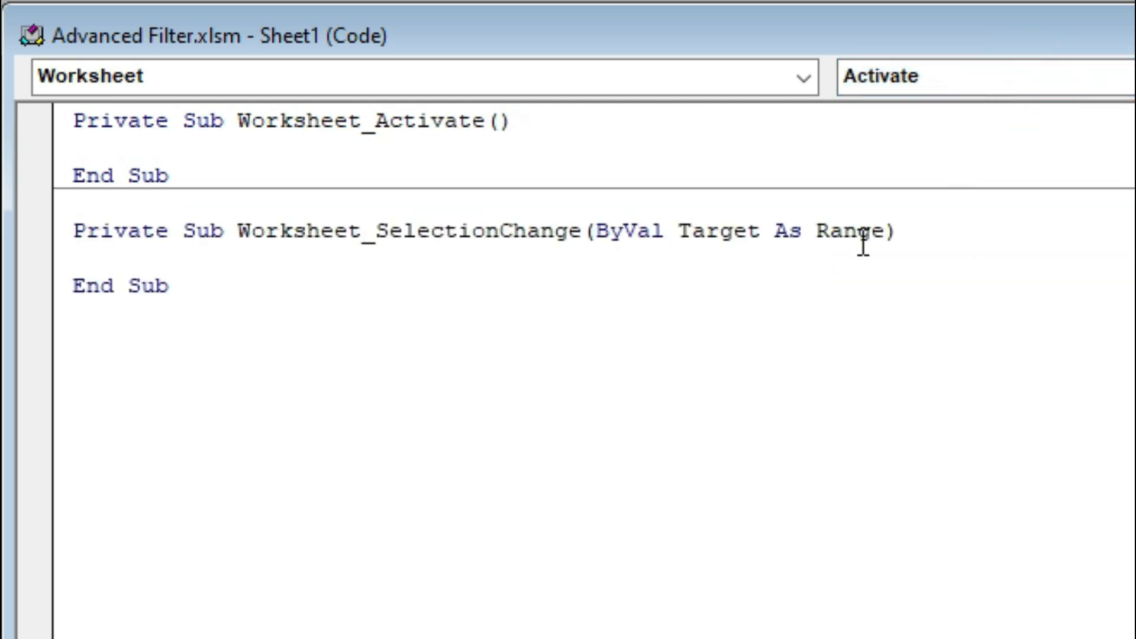
- Delete the empty Worksheet_SelectionChange procedure from the sheet's code
left_click_drag(376, 232, 572, 235)
left_click_drag(290, 305, 71, 219)
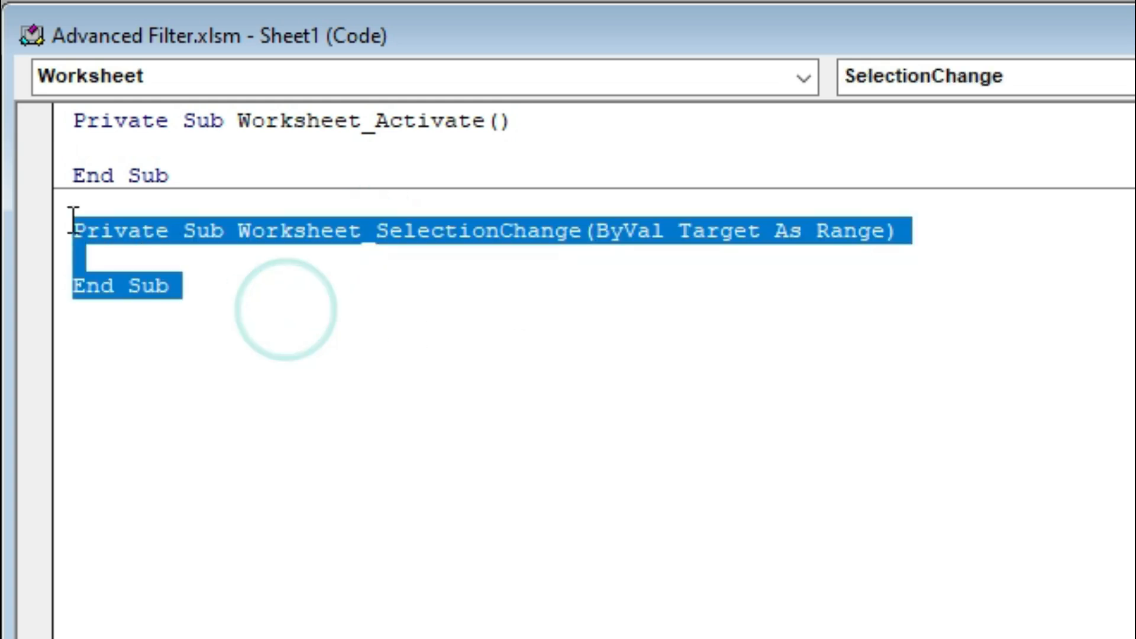
key("Delete")
- Add the line call filterdata inside the Worksheet_Activate procedure and close the code editor
left_click(84, 148)
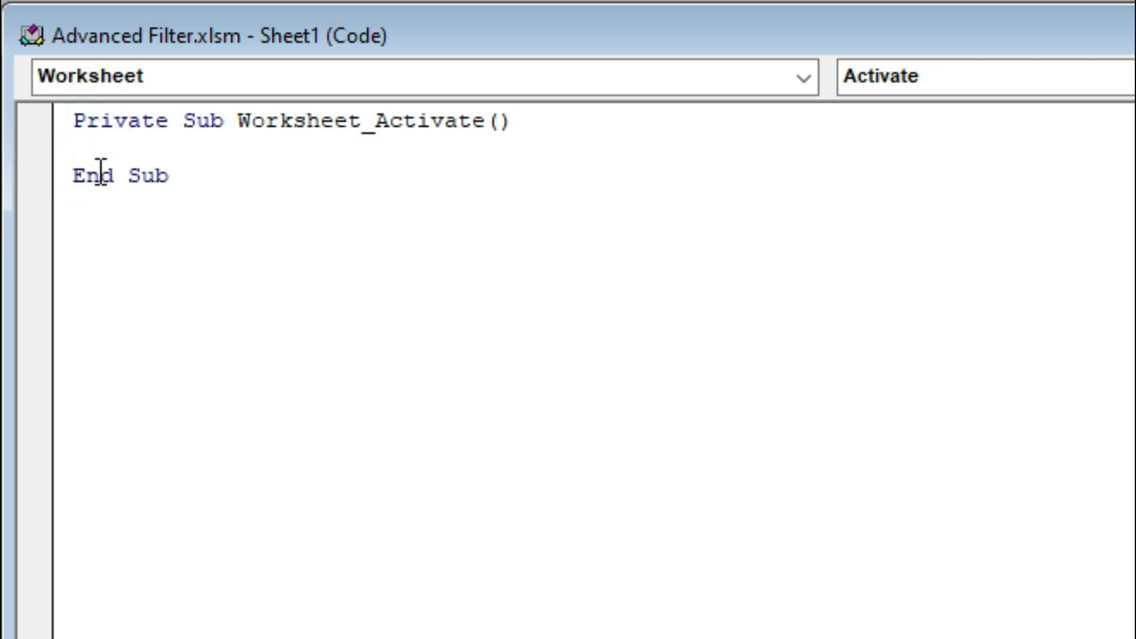
key("Return")
key("Return")
left_click(98, 170)
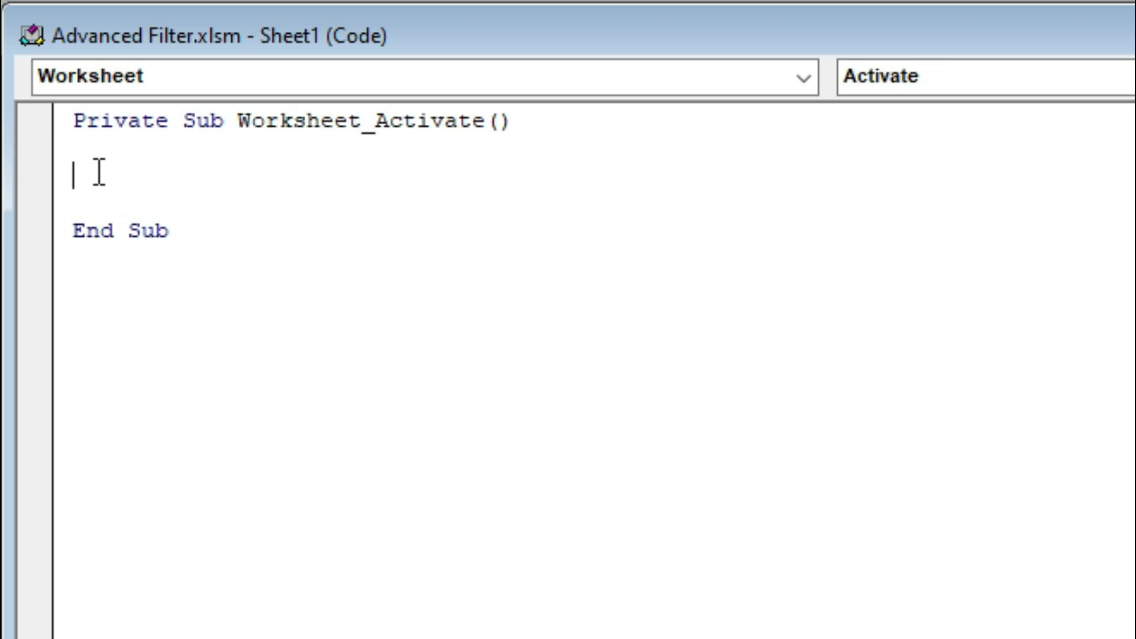
type("call")
type("filterdata")
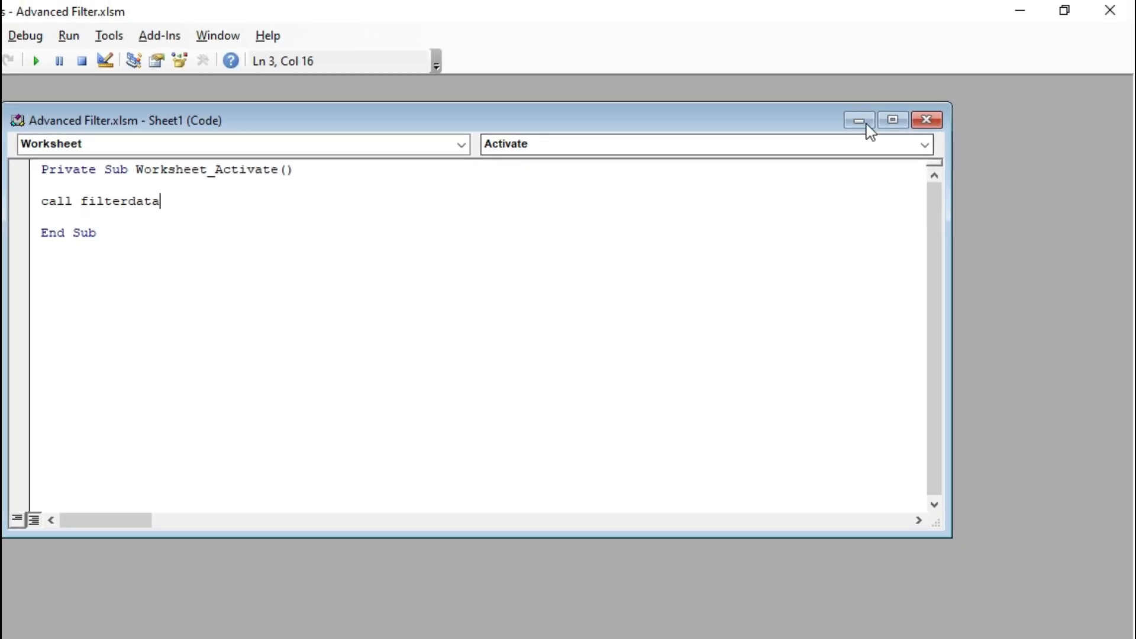
left_click(927, 121)
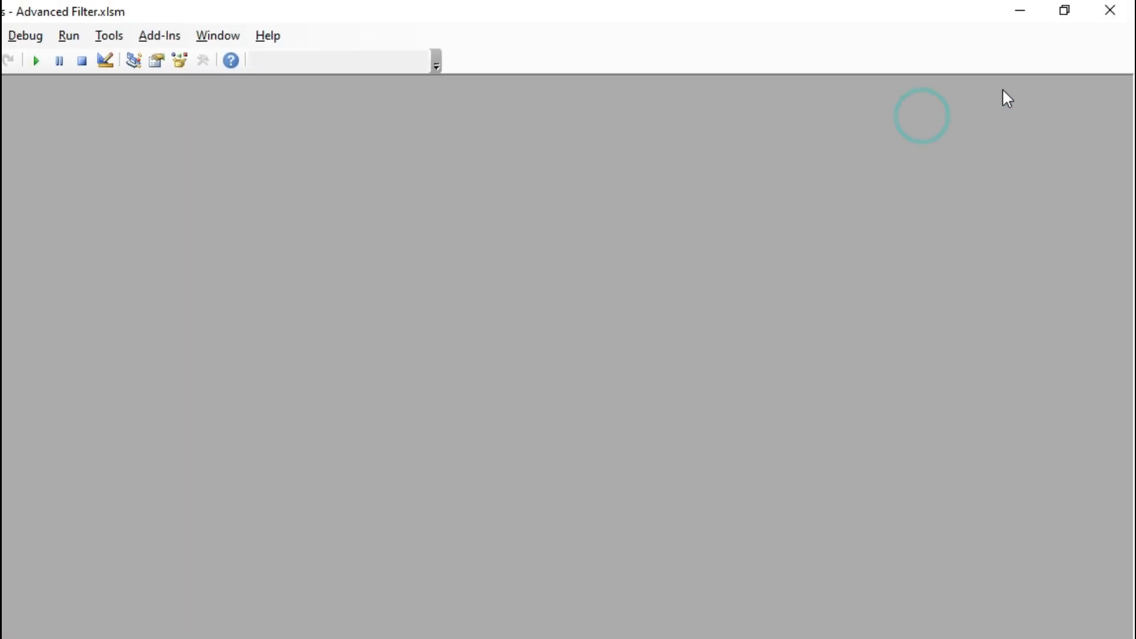
left_click(1096, 19)
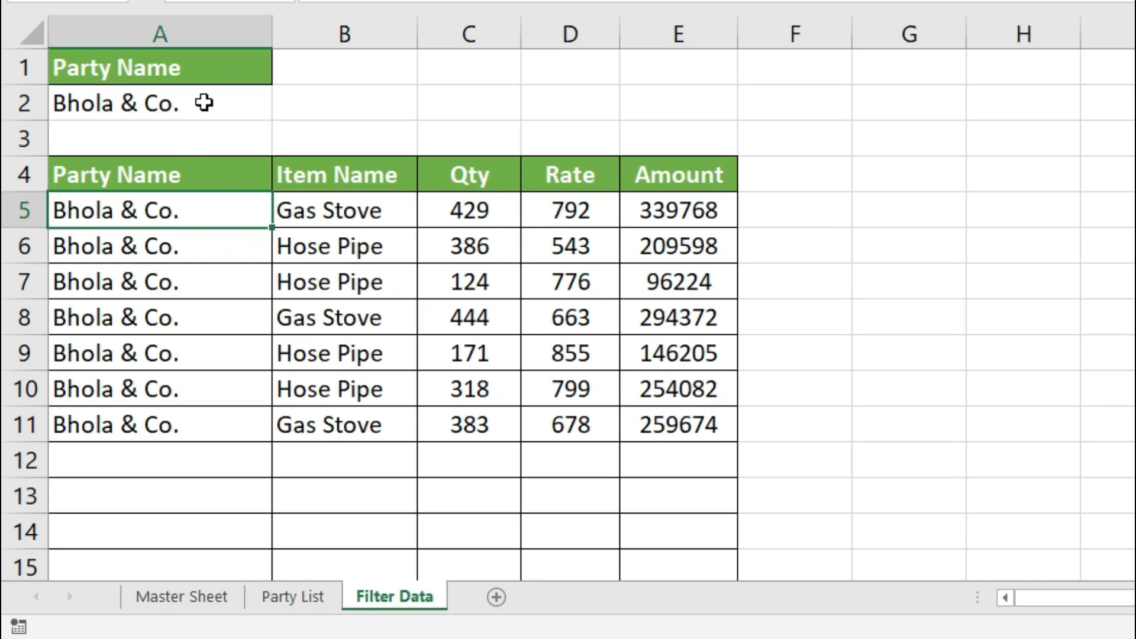
- Enter Rajesh Udyog as the party criterion in A2, and reactivate Filter Data from Master Sheet to refresh the extracted records
left_click(204, 103)
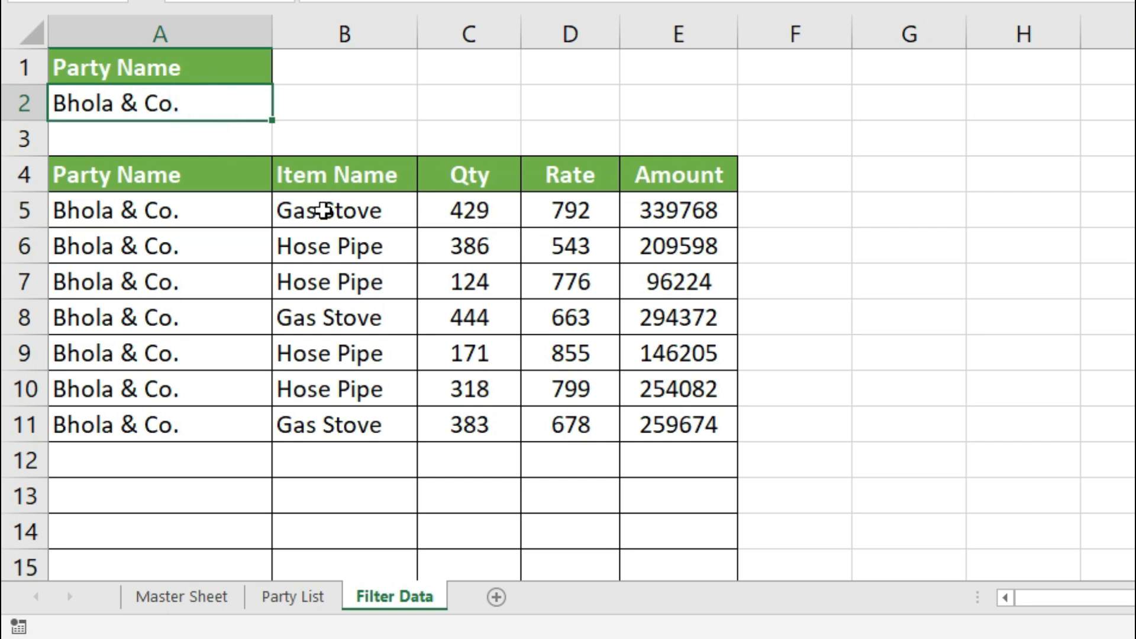
type("Rajesh ")
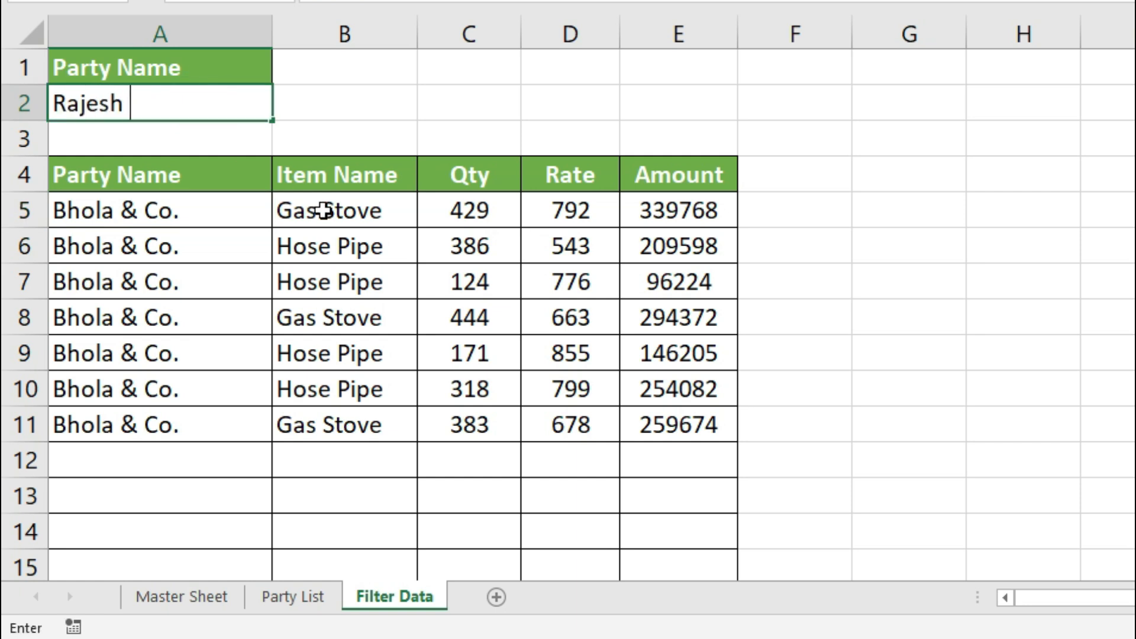
type("Udyog")
key("Return")
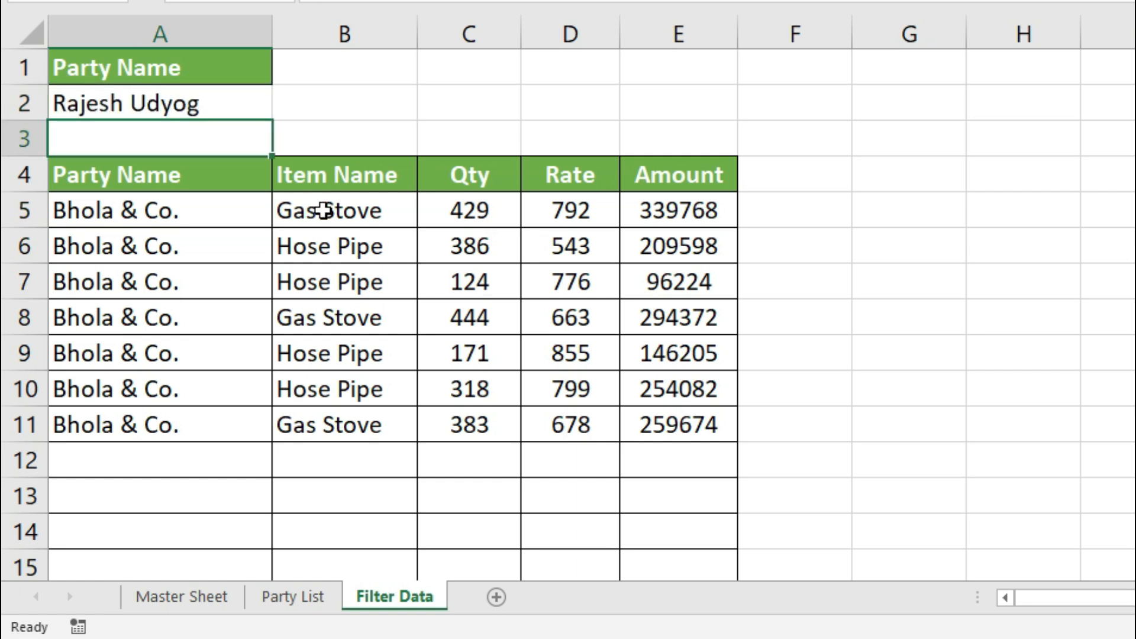
key("Up")
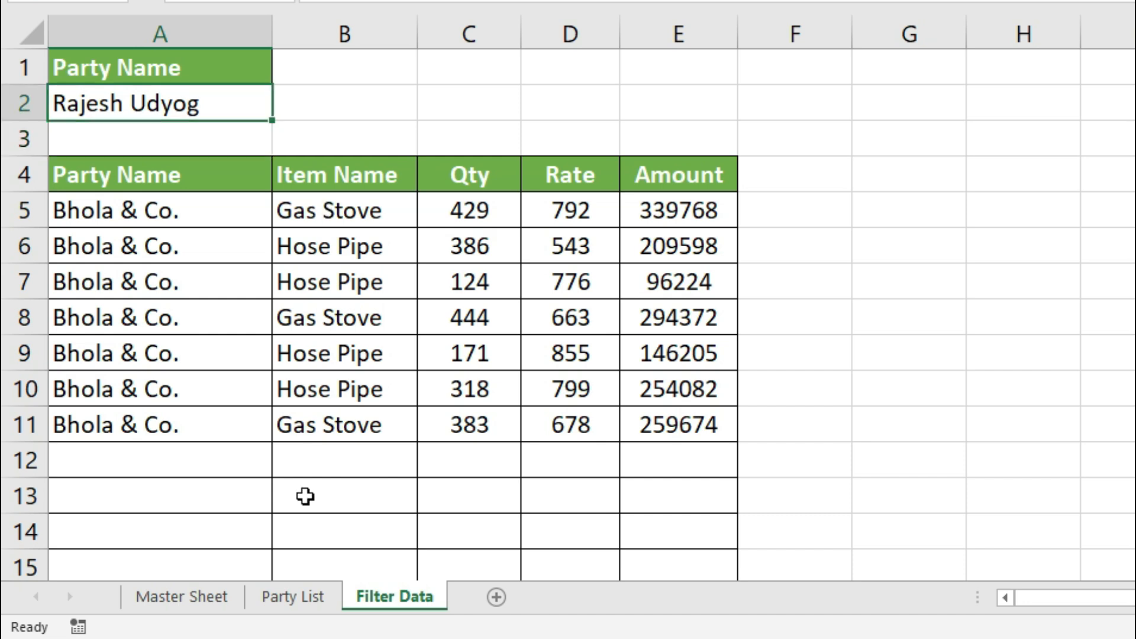
left_click(165, 602)
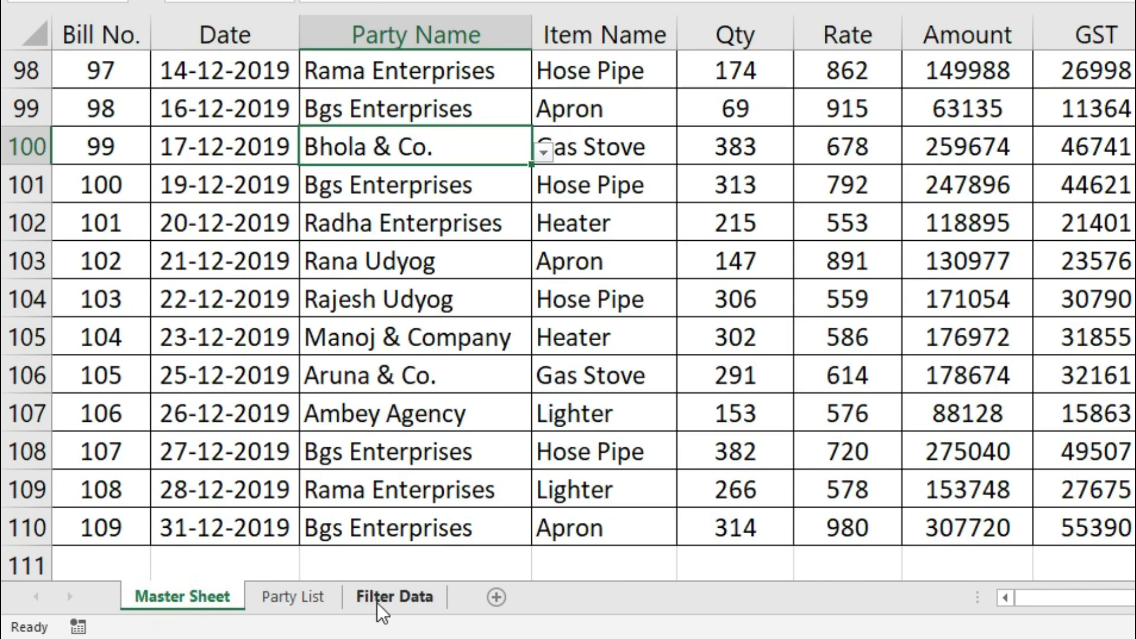
left_click(396, 603)
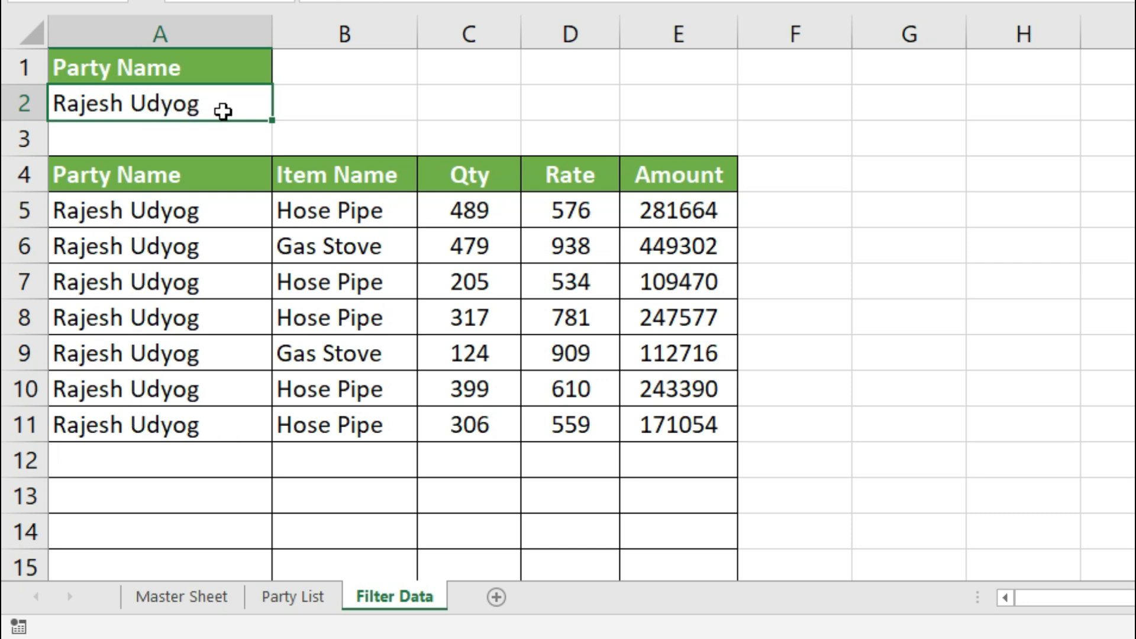
- Set the A2 criterion to the partial name rama, reactivate Filter Data from Party List, and check the extracted party names
type("rama")
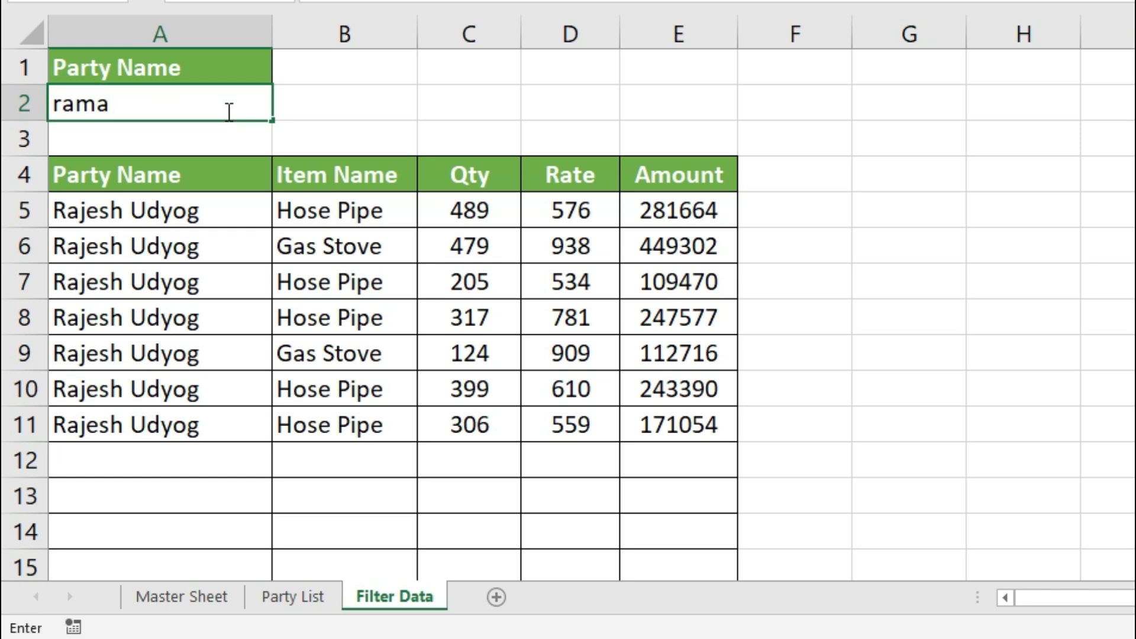
key("Return")
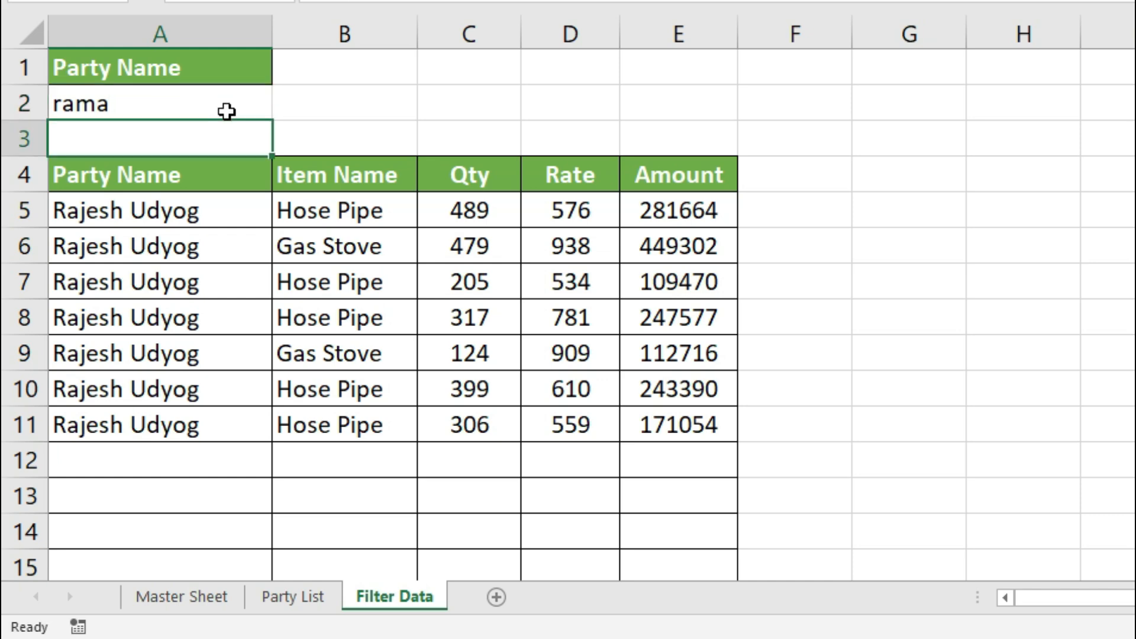
left_click(285, 599)
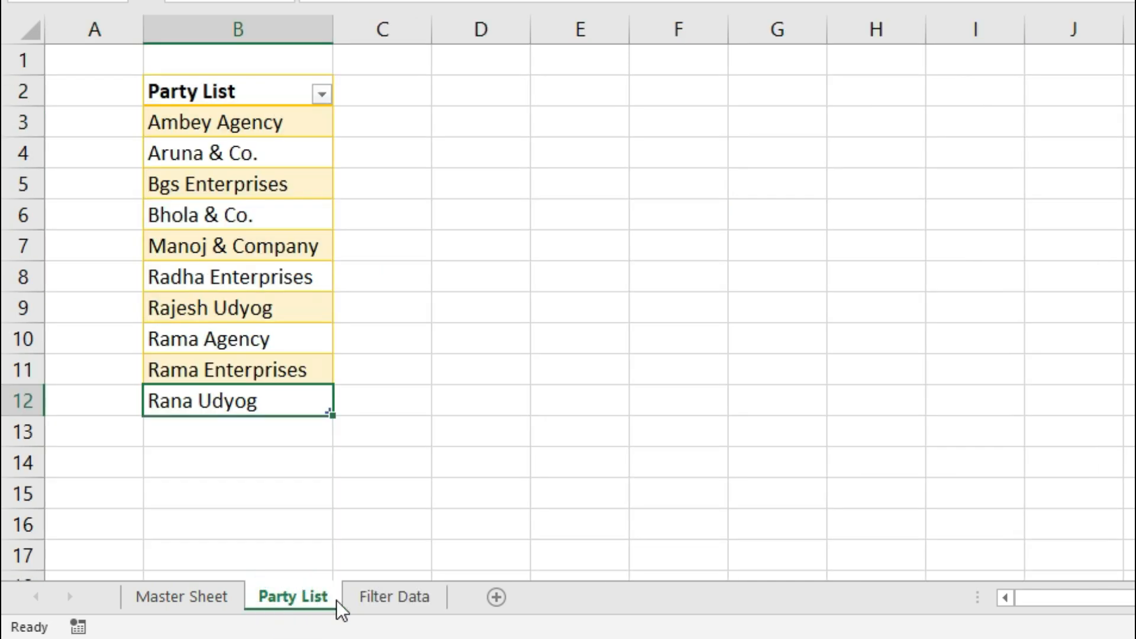
left_click(400, 599)
left_click(163, 216)
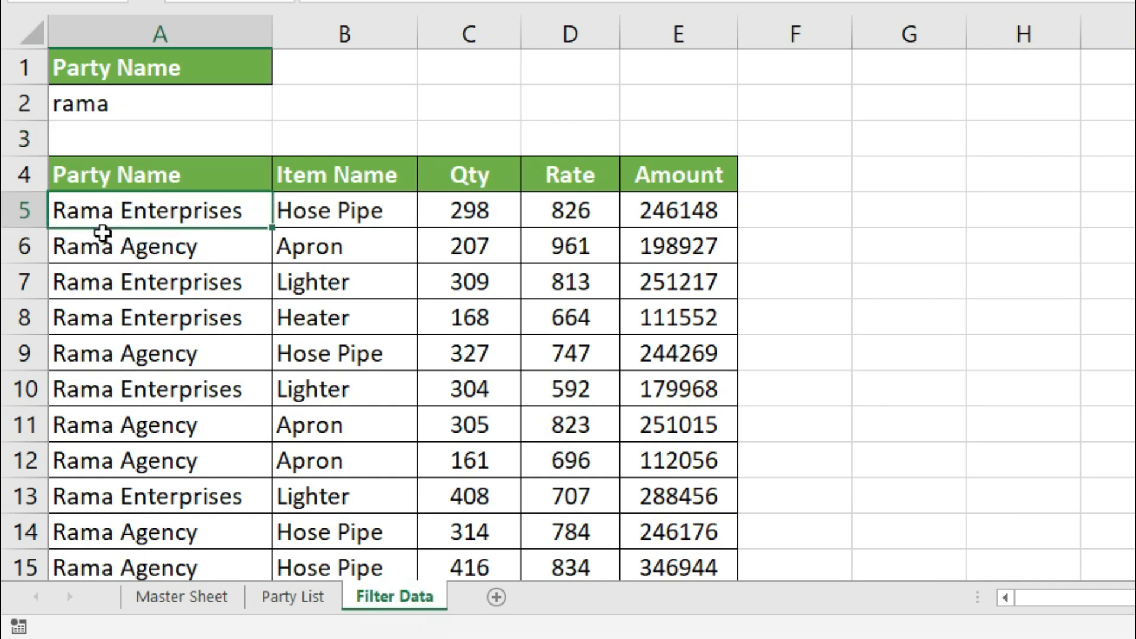
left_click(132, 246)
left_click(152, 211)
left_click(127, 245)
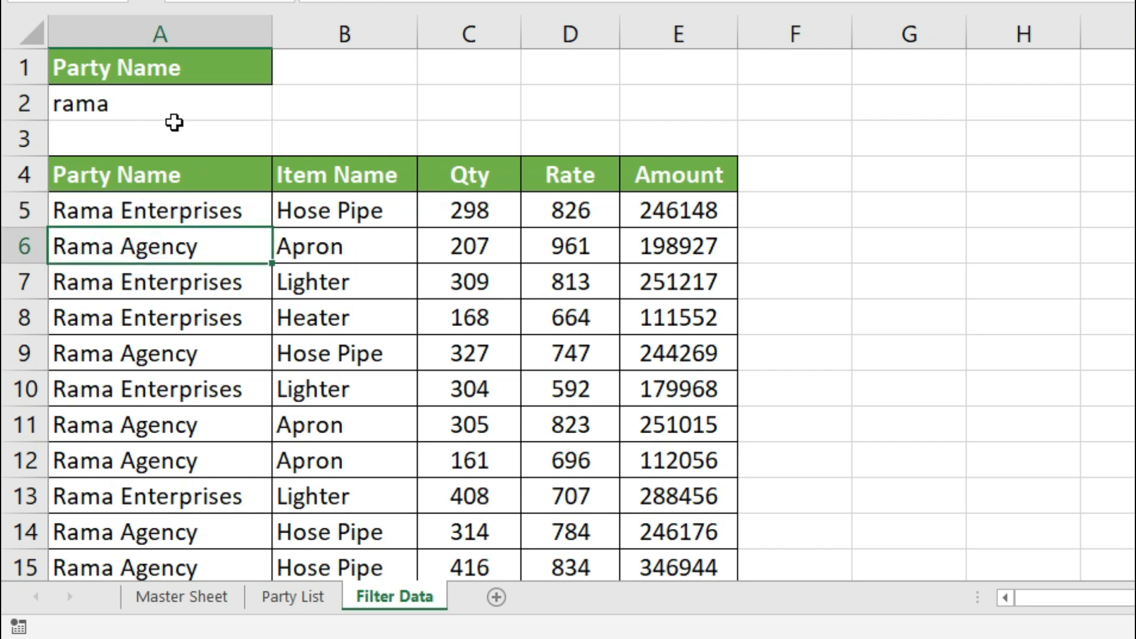
- Set the A2 criterion to the partial party name manoj and reactivate Filter Data from Party List to refresh the records
left_click(167, 104)
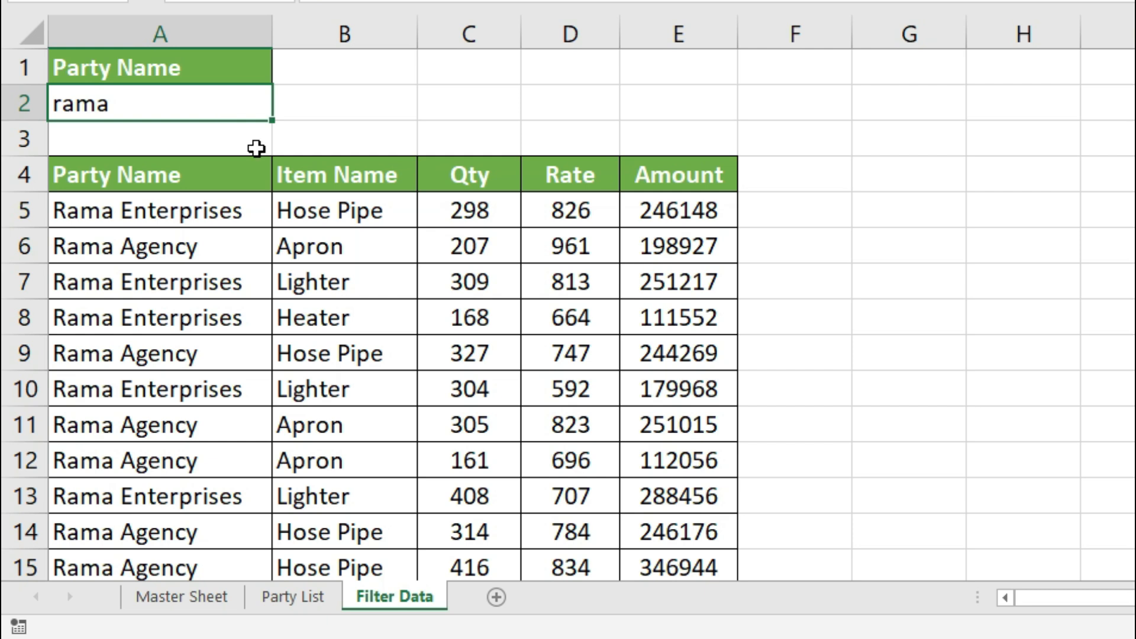
type("manoj")
key("Return")
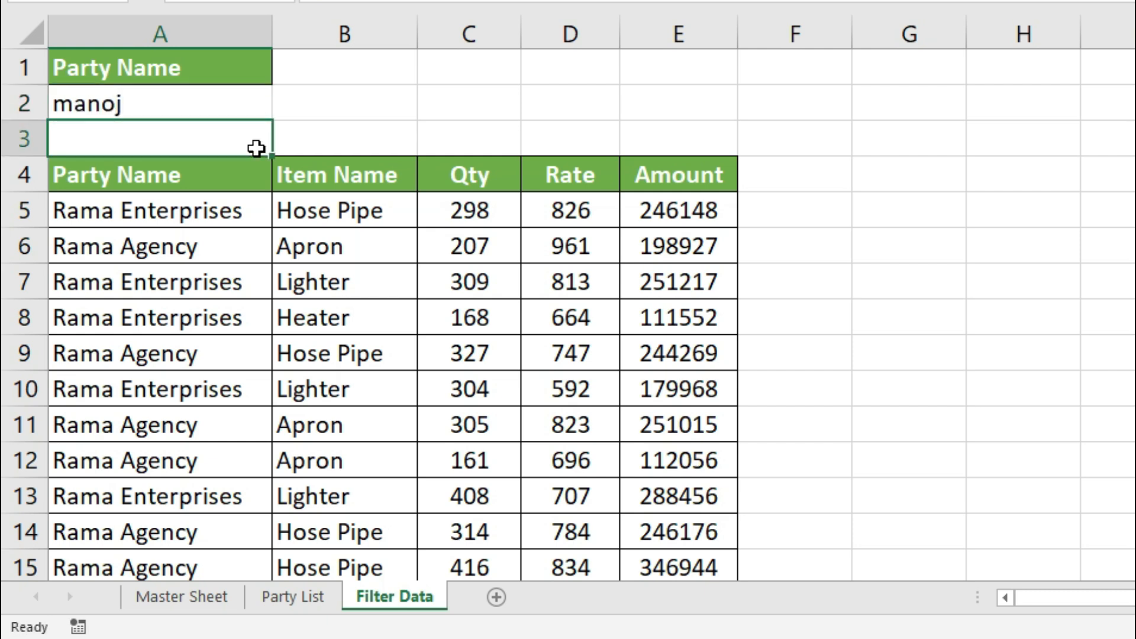
left_click(296, 596)
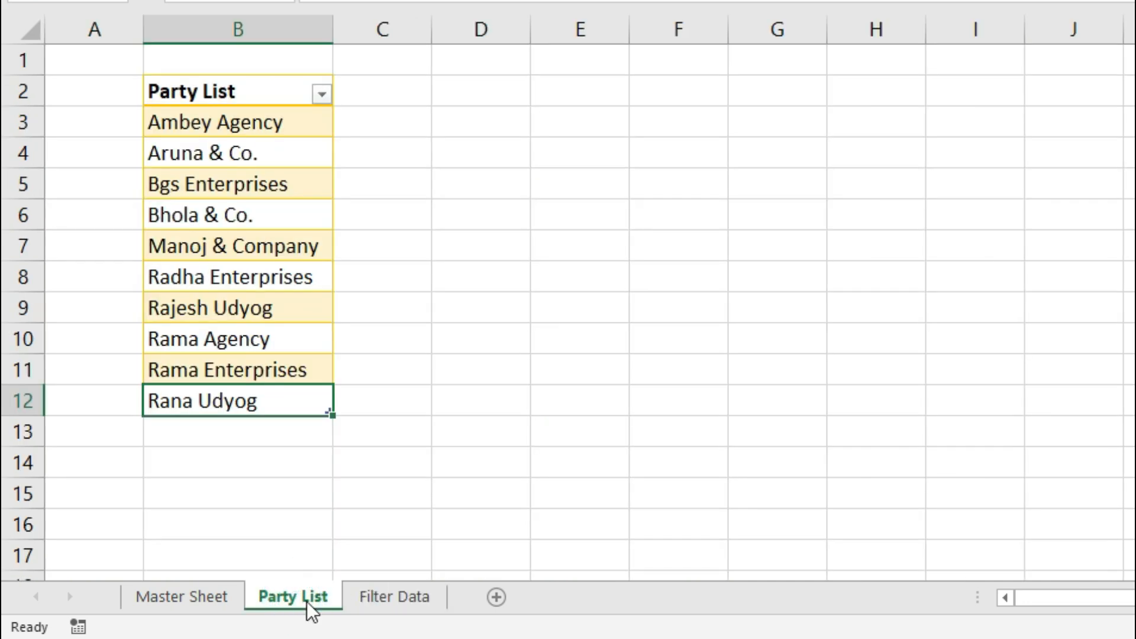
left_click(382, 598)
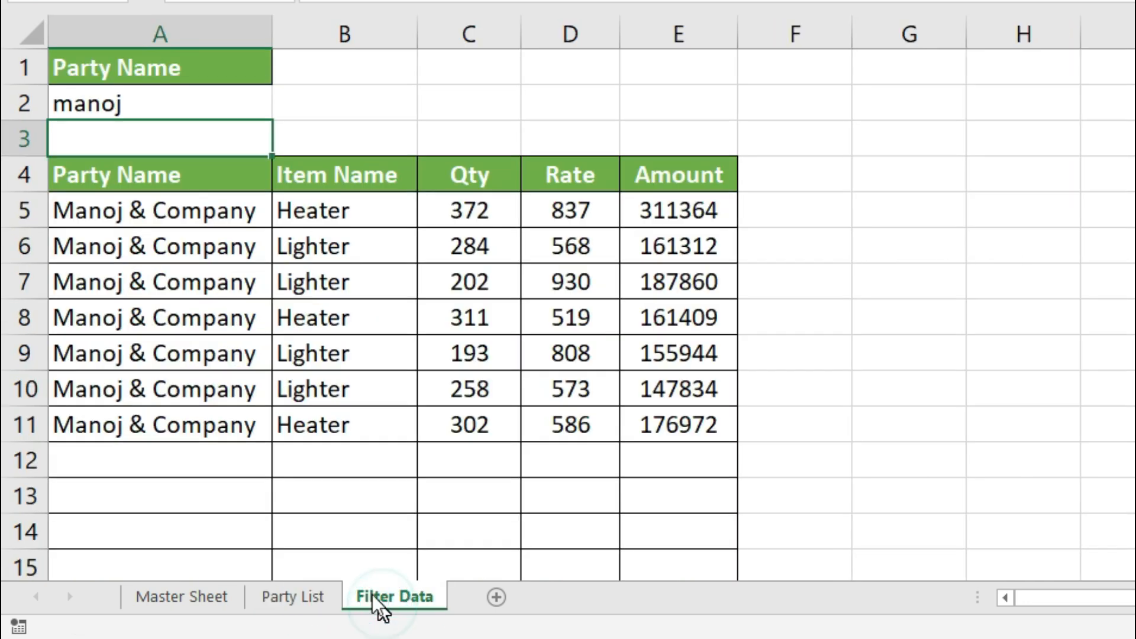
left_click(118, 216)
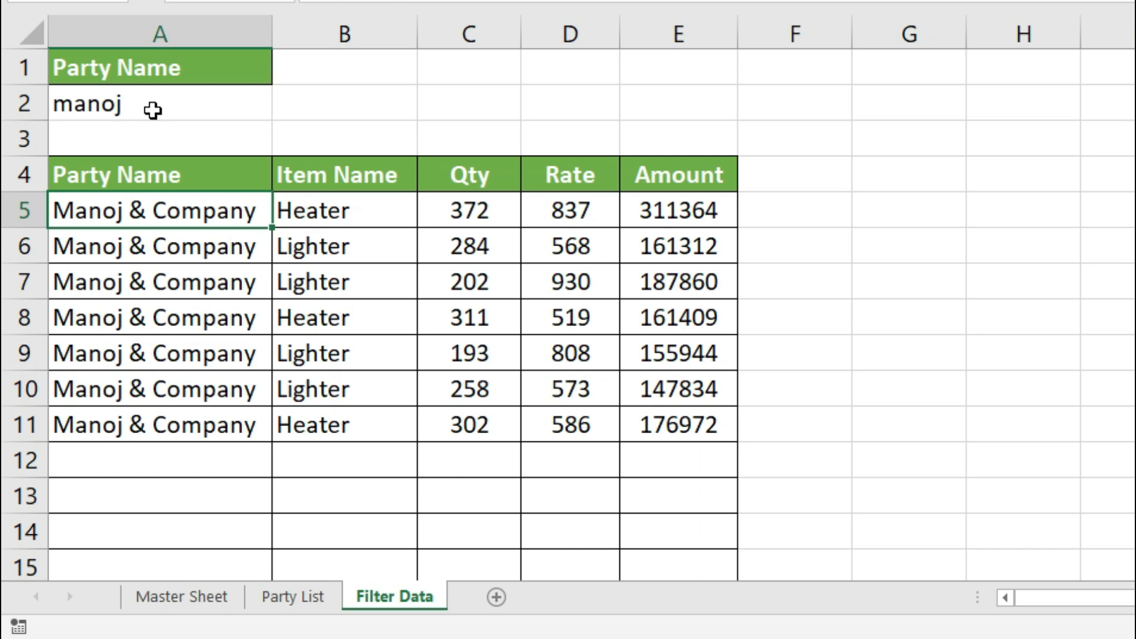
- Add Om Traders as a new party in B13 of the Party List table
left_click(162, 249)
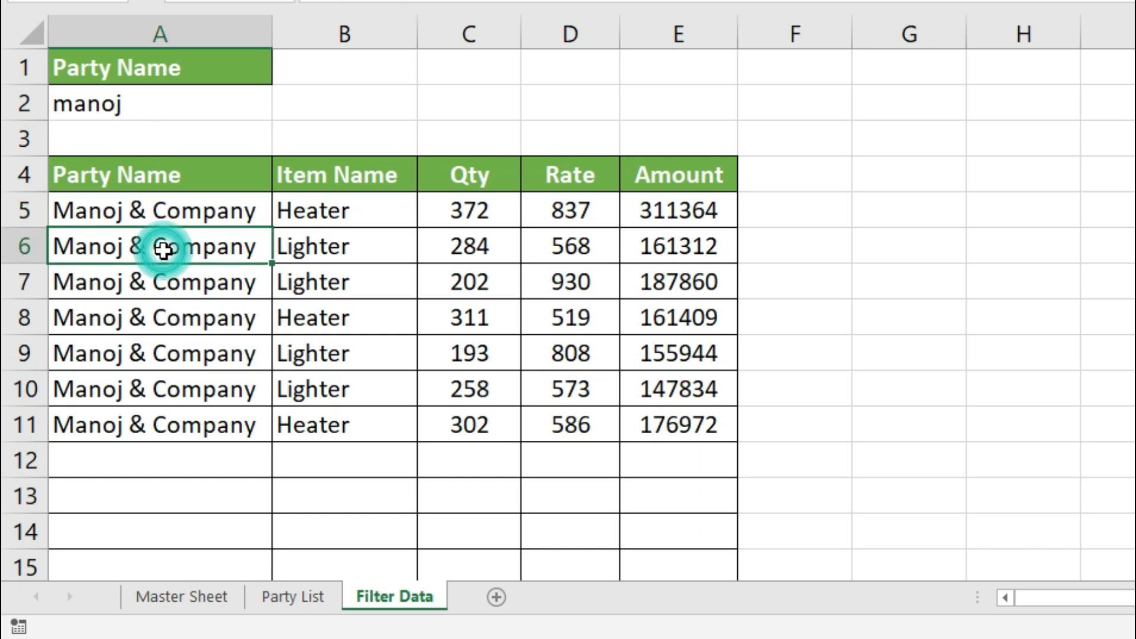
left_click(288, 601)
left_click(261, 435)
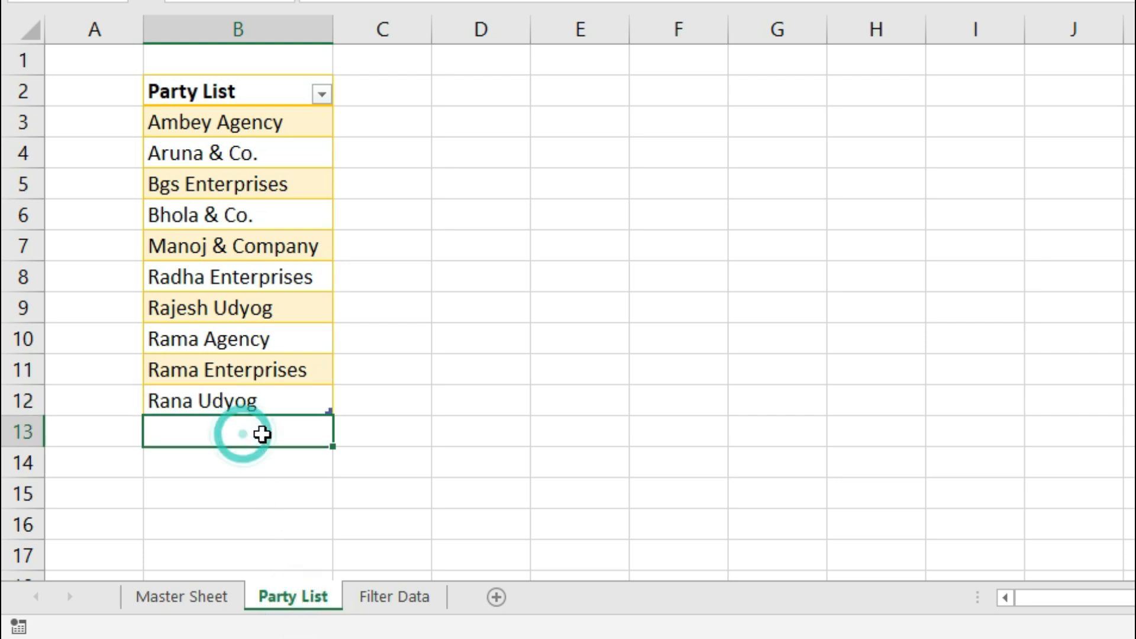
type("Om Traders")
key("Return")
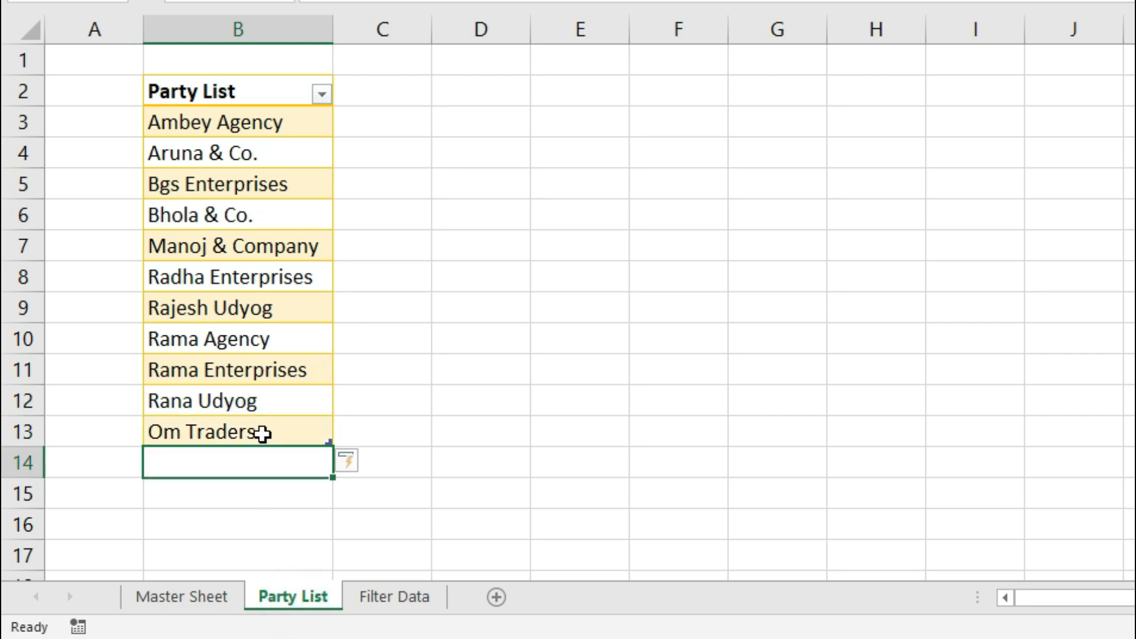
- Enter bill numbers 110 and 111 in A111 and A112 beneath the last Master Sheet record
left_click(176, 591)
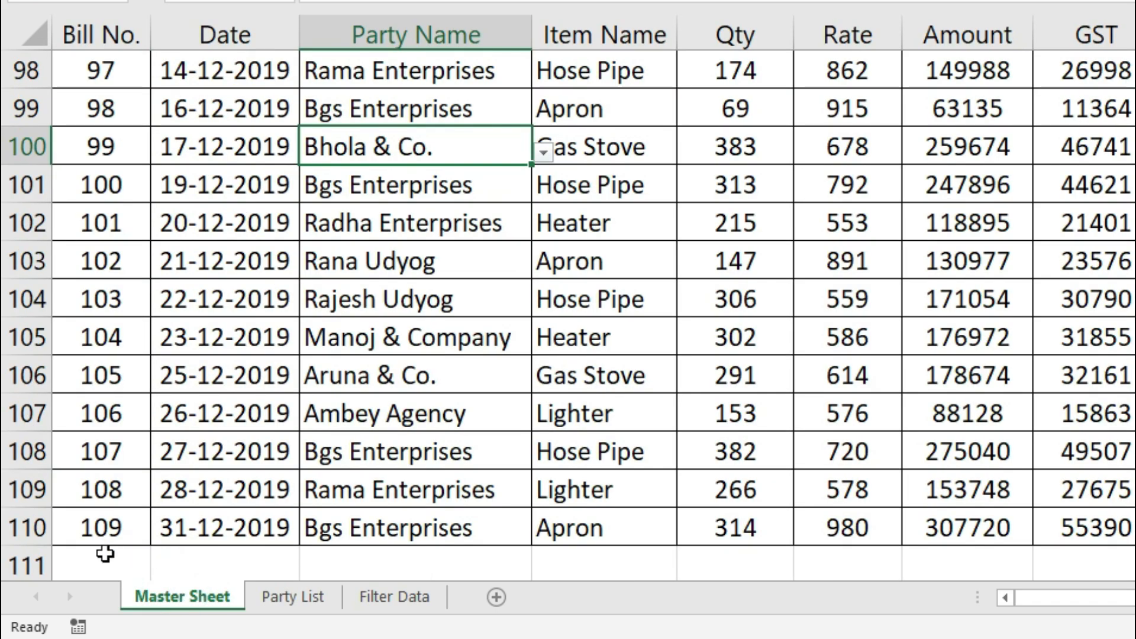
left_click(106, 553)
key("Down")
key("Down")
key("Down")
key("Down")
key("Up")
key("Up")
key("Up")
key("Up")
type("110")
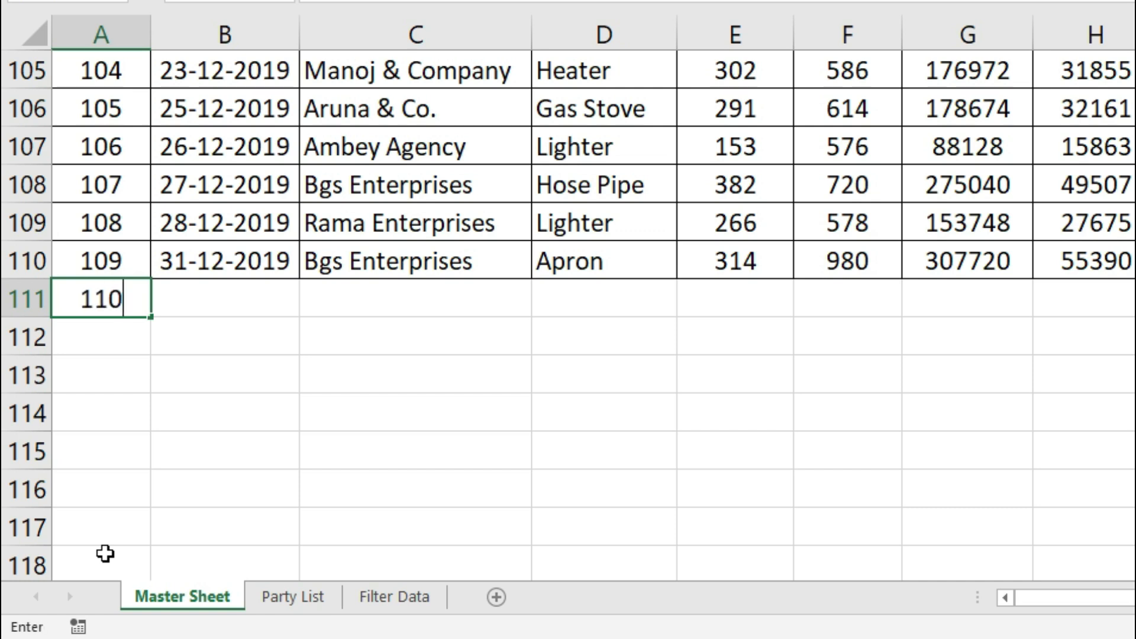
key("Return")
type("111")
key("ctrl+Return")
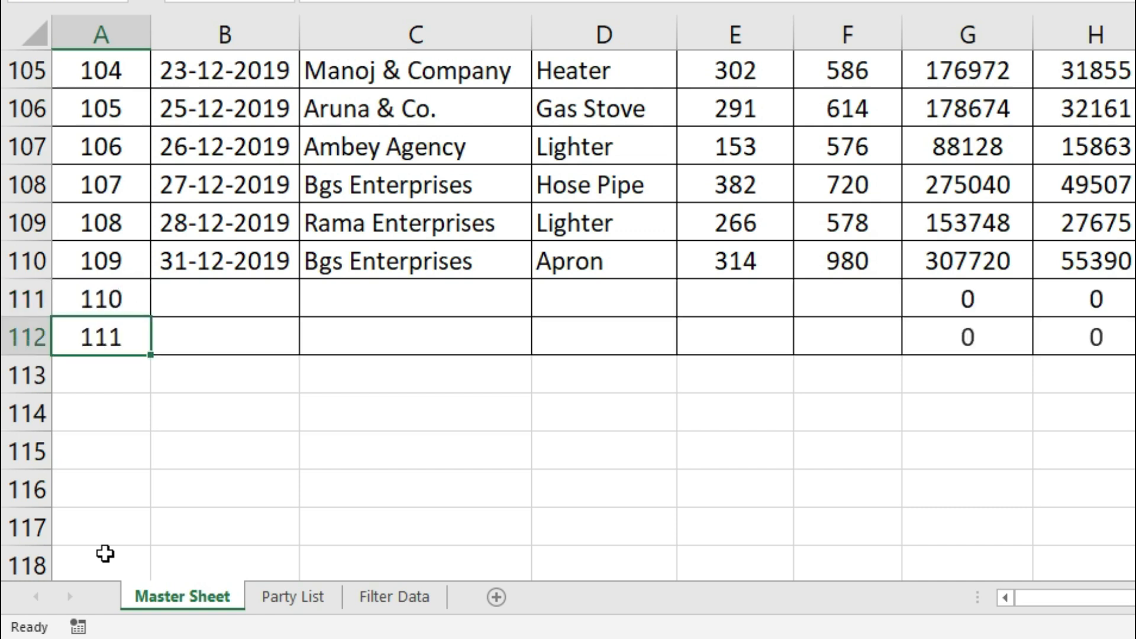
- Fill the date 31-12-2019 from row 110 down into rows 111 and 112
key("Right")
key("Up")
key("Up")
key("shift+Down")
key("shift+Down")
key("ctrl+d")
- Choose Om Traders from the party list as the Party Name for bills 110 and 111
key("Right")
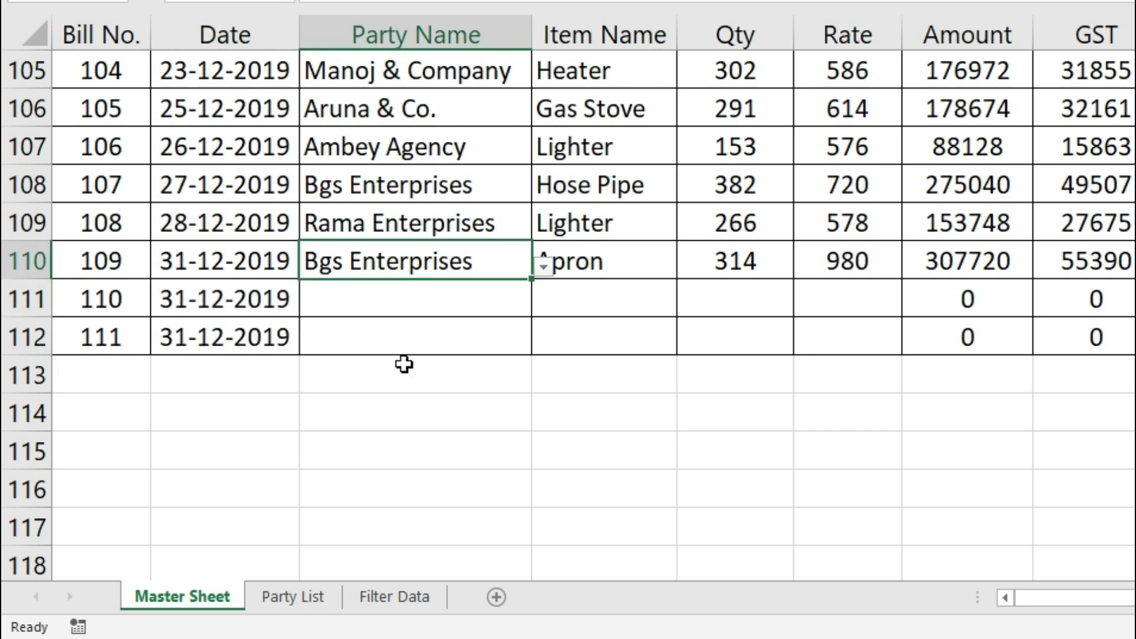
left_click(487, 301)
left_click(542, 304)
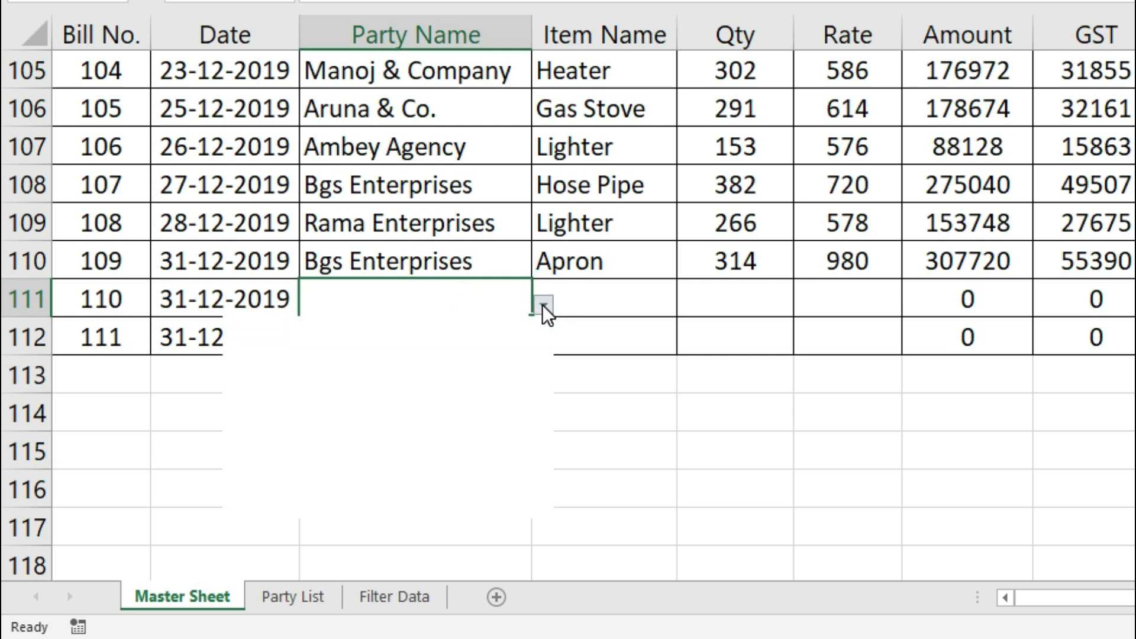
left_click_drag(528, 381, 528, 435)
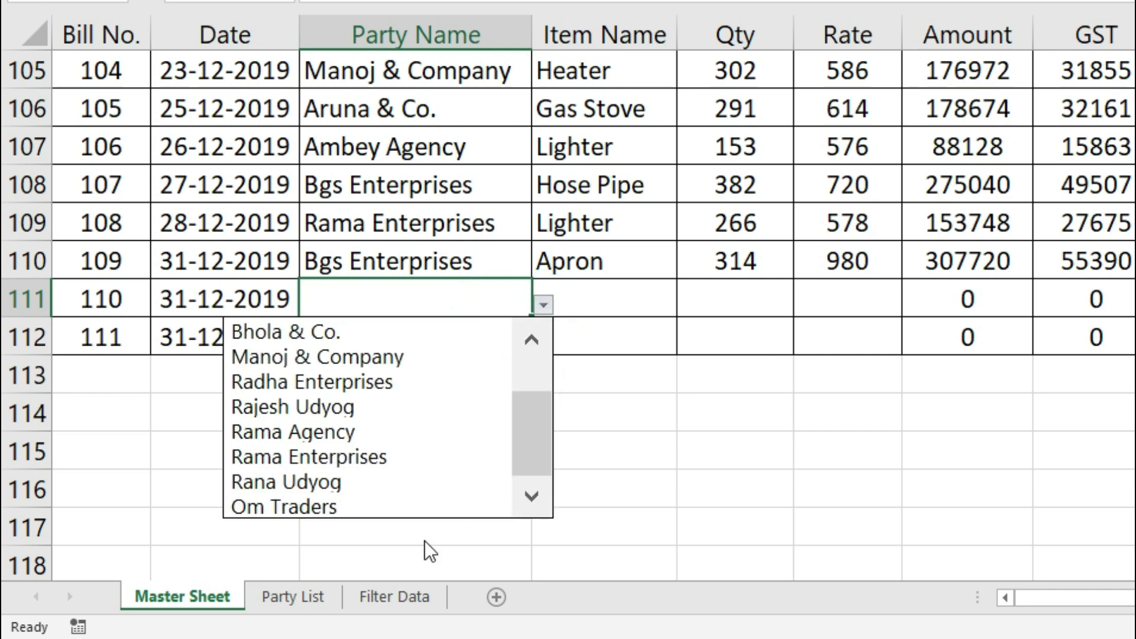
left_click(374, 509)
left_click(426, 337)
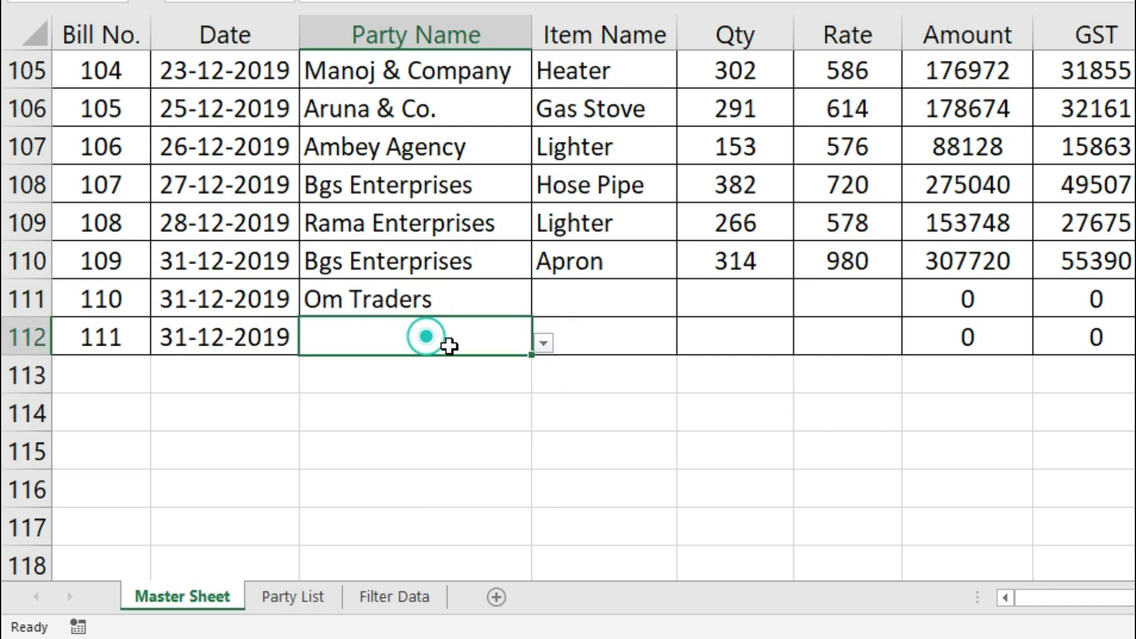
left_click(543, 342)
left_click_drag(528, 441, 524, 510)
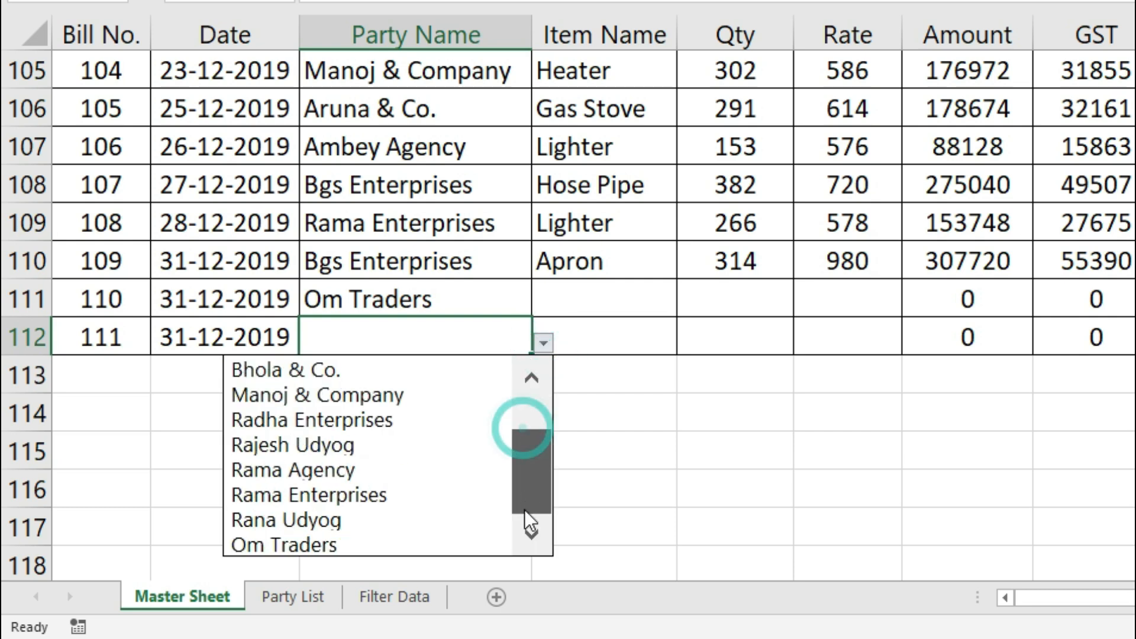
left_click(355, 544)
- Fill the item Apron, quantity 314 and rate 980 from row 110 down into rows 111 and 112
left_click(609, 299)
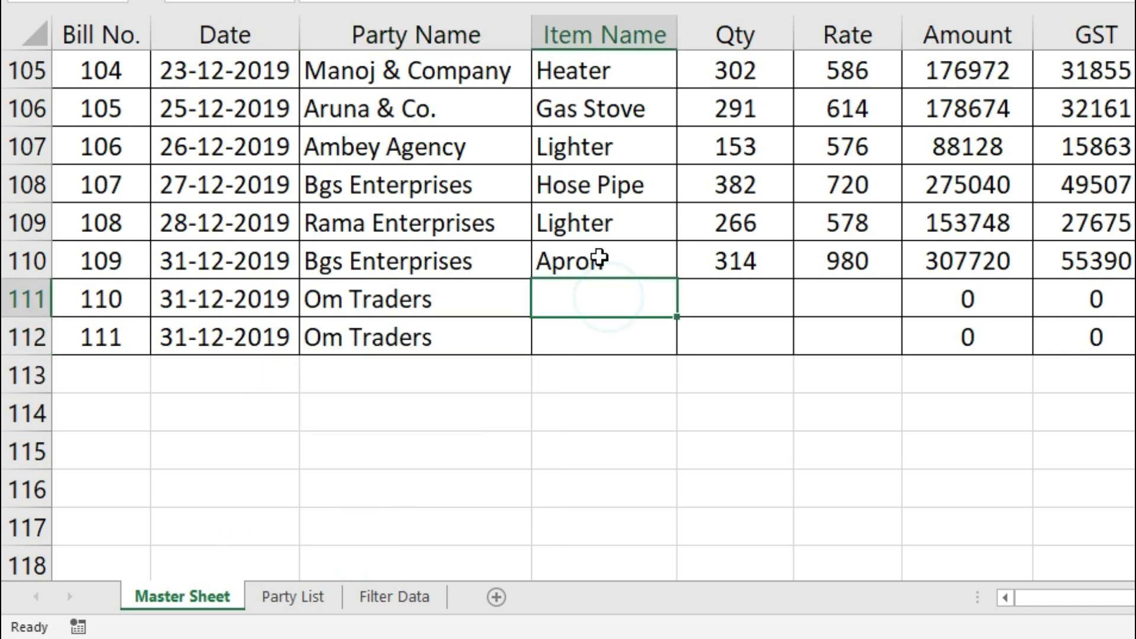
left_click(608, 255)
left_click_drag(607, 256, 818, 339)
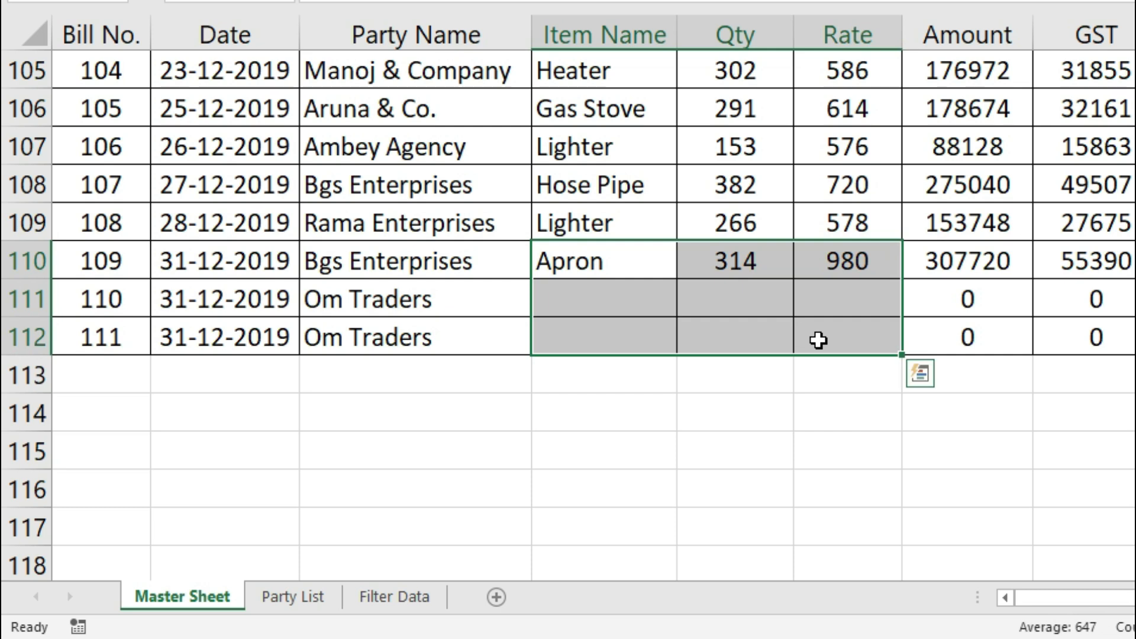
key("ctrl+d")
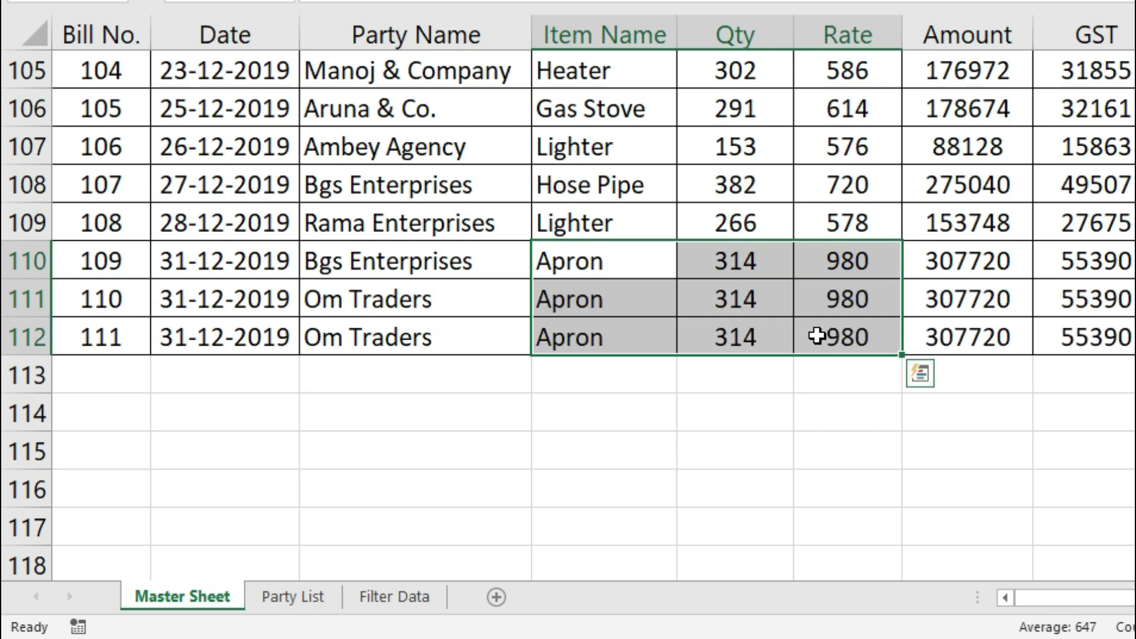
- Set the Filter Data criterion in A2 to Om Traders, reactivate the sheet from Party List, and check the extracted records
left_click(392, 598)
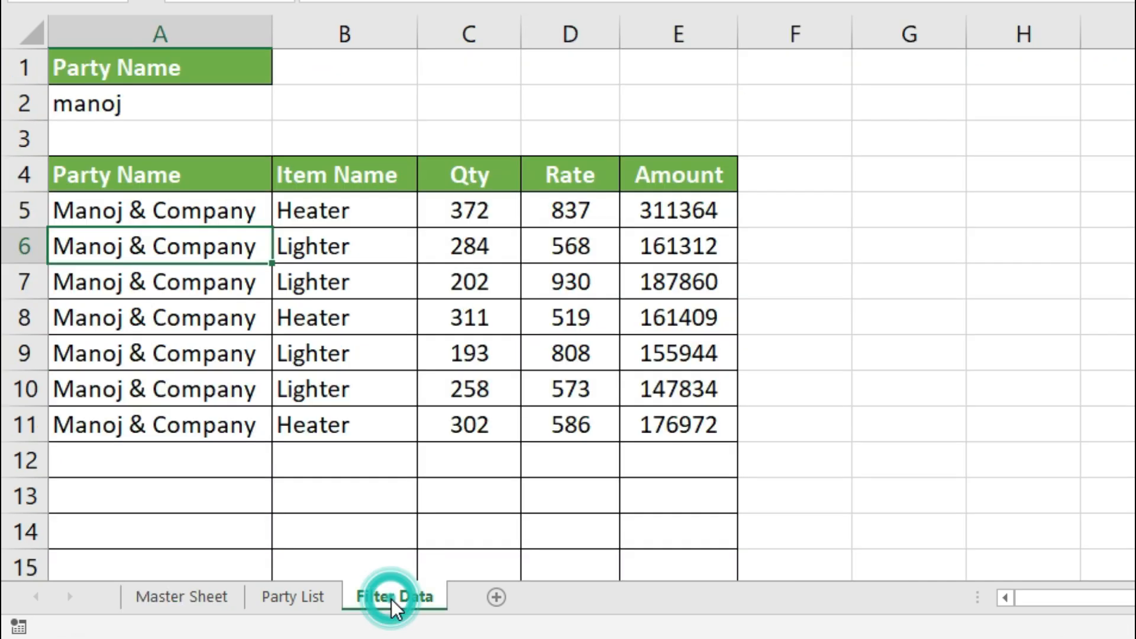
left_click(132, 104)
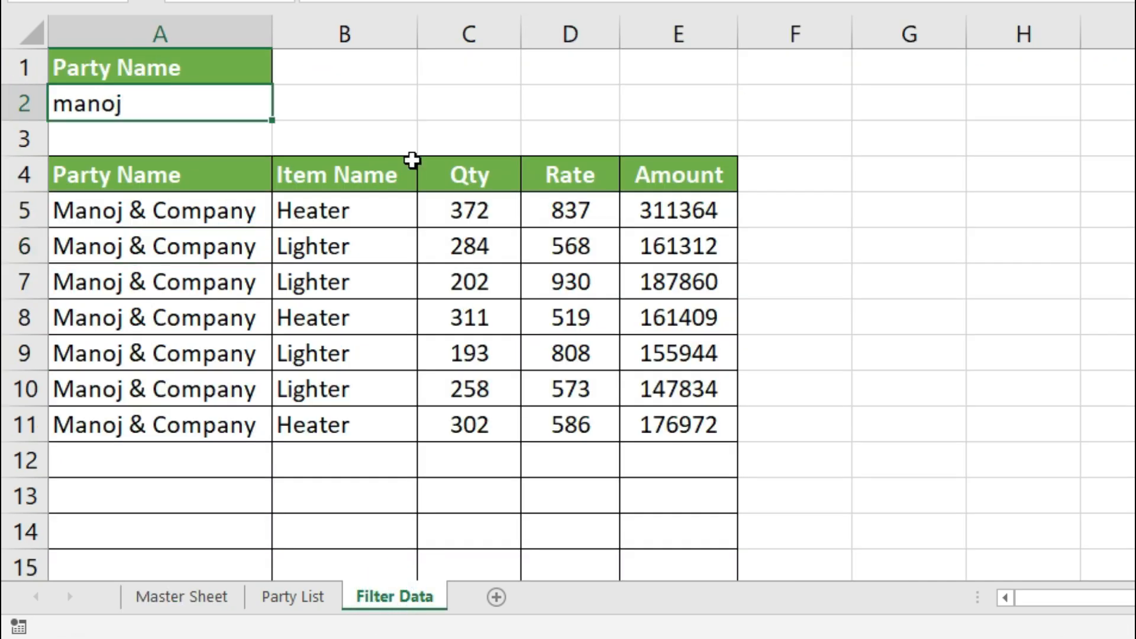
type("Om Traders")
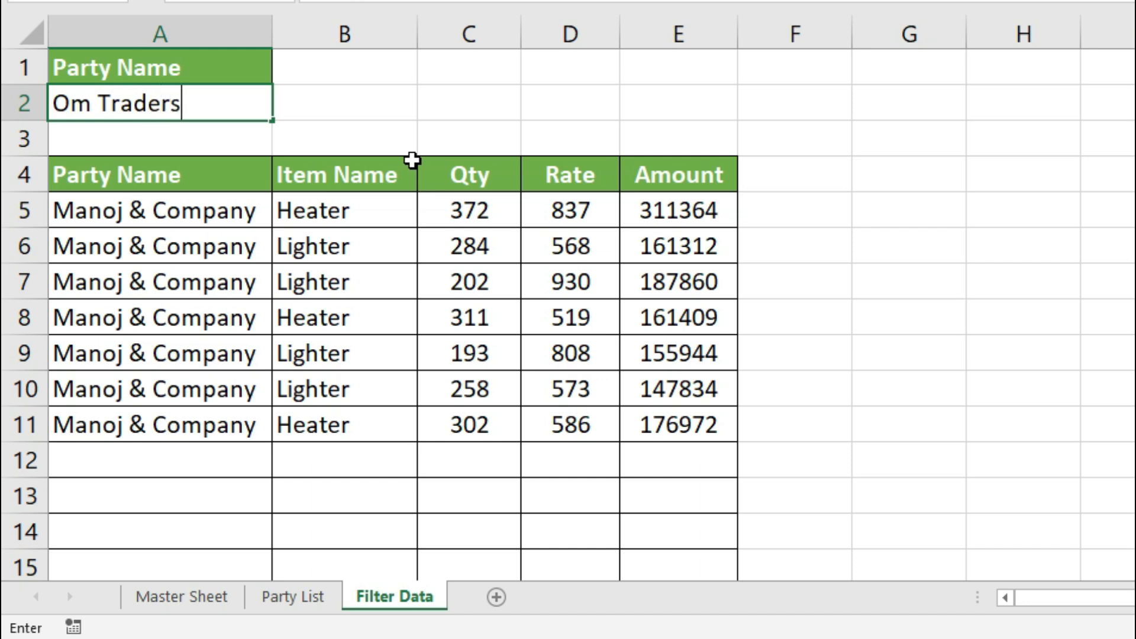
key("Return")
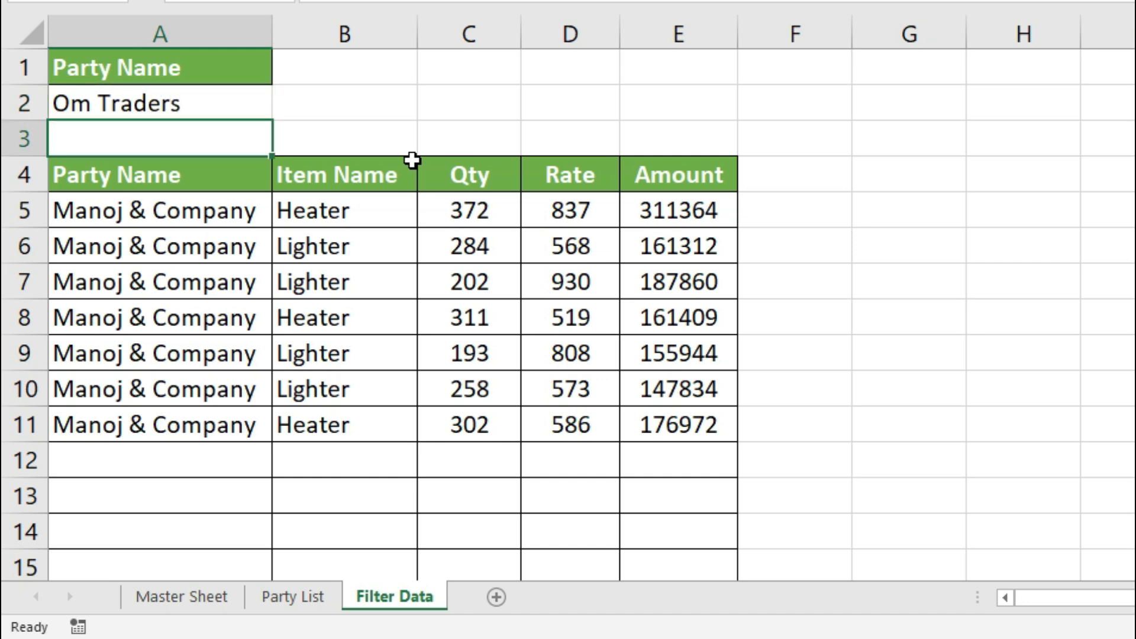
left_click(293, 597)
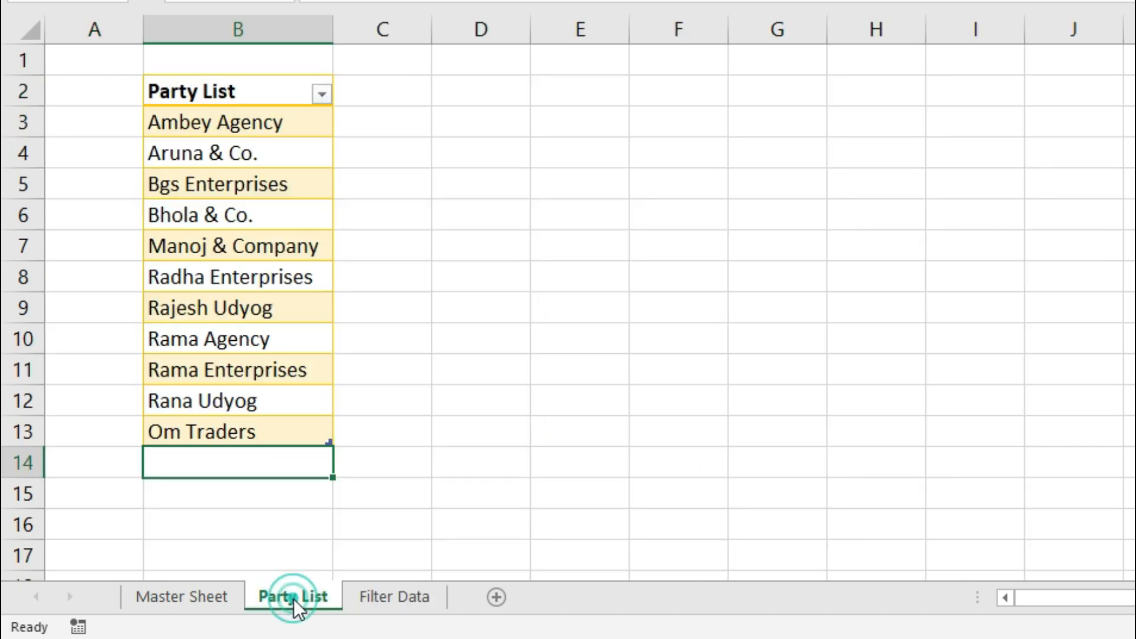
left_click(385, 596)
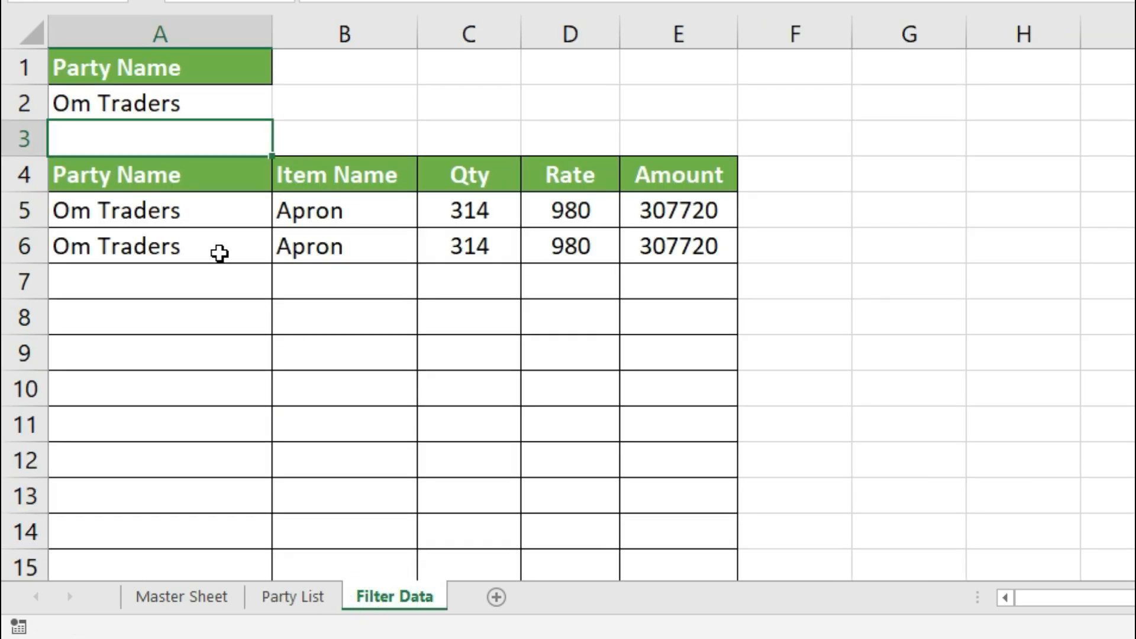
left_click(219, 253)
left_click_drag(208, 213, 628, 264)
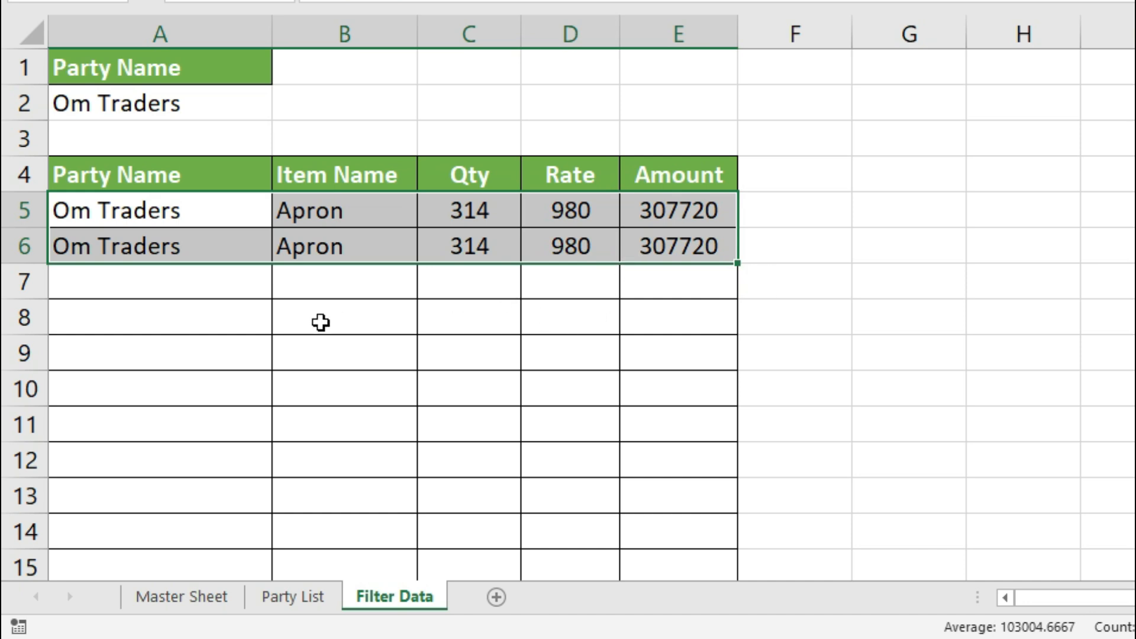
- Clear the Qty and Rate values of the two Om Traders records in Master Sheet
left_click(188, 598)
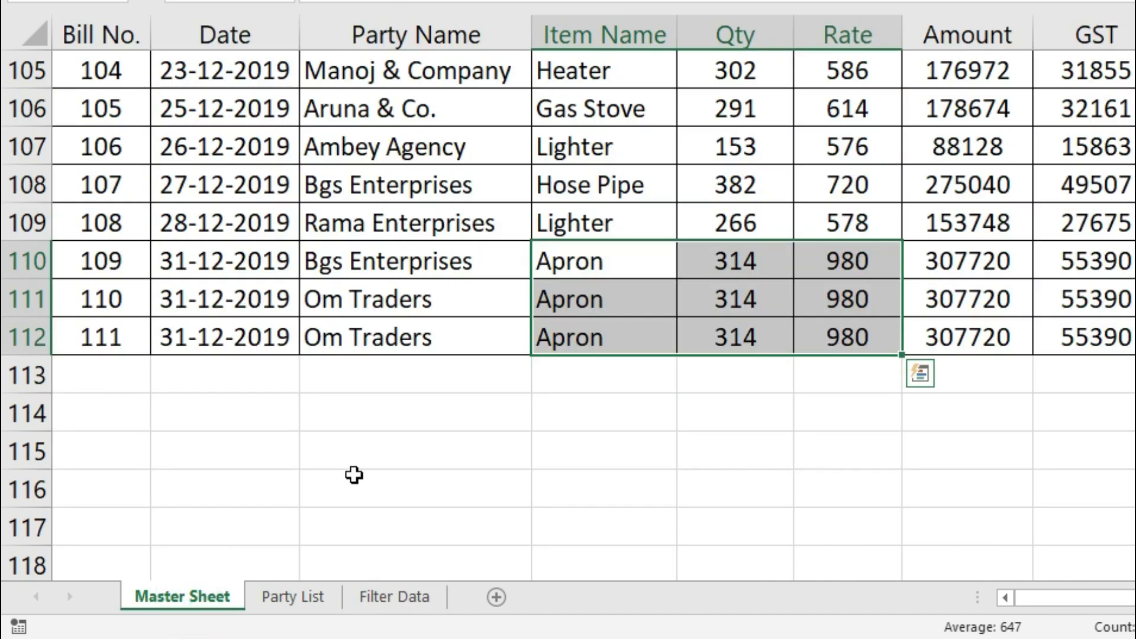
left_click(355, 474)
left_click_drag(717, 294, 820, 336)
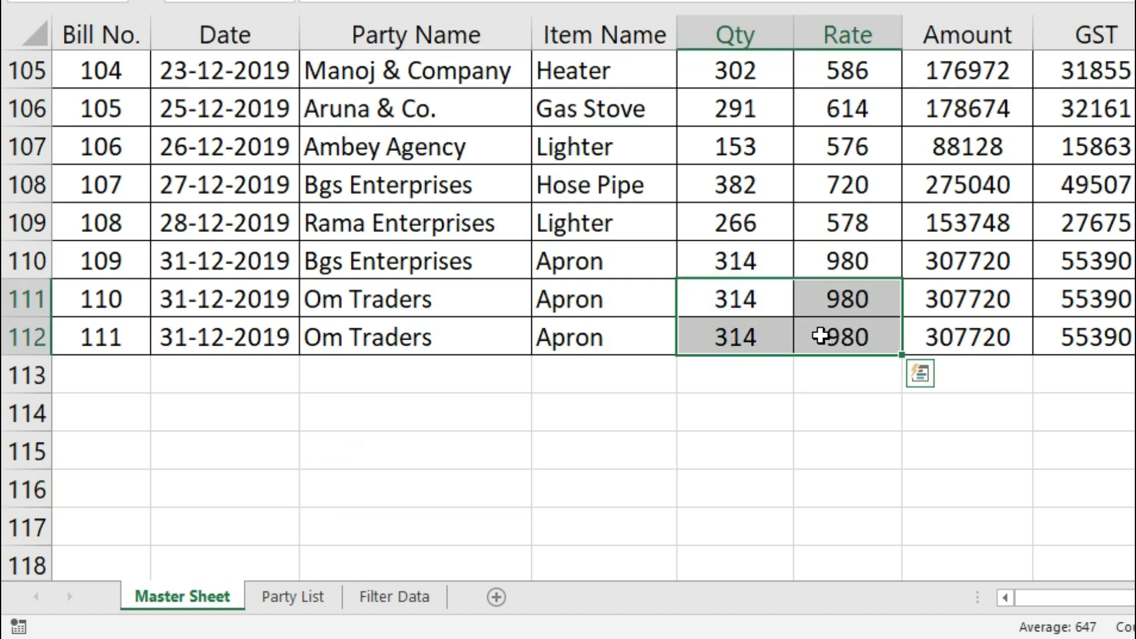
key("Delete")
left_click_drag(728, 306, 1118, 317)
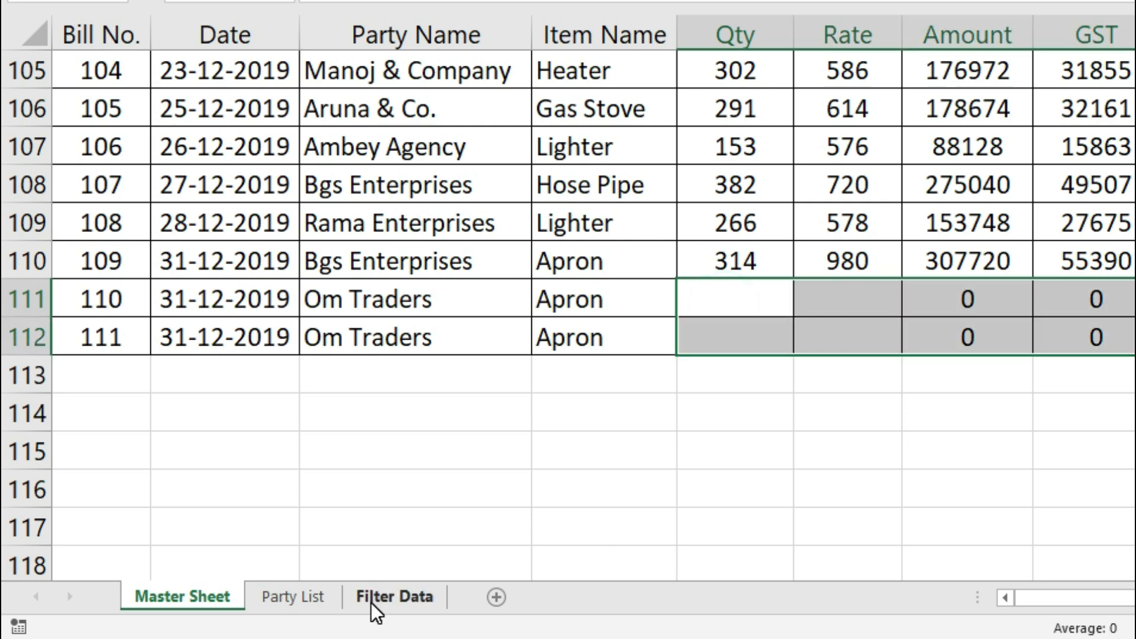
- Reactivate Filter Data to refresh the Om Traders records and check their Qty, Rate and Amount cells
left_click(394, 596)
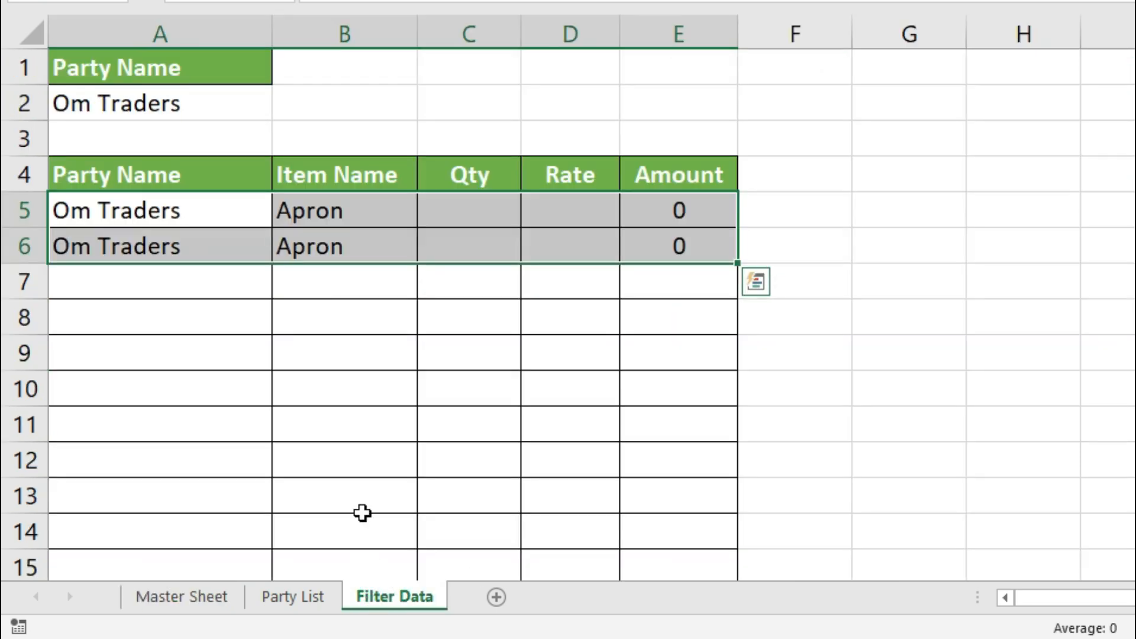
left_click(337, 305)
left_click_drag(464, 204, 656, 234)
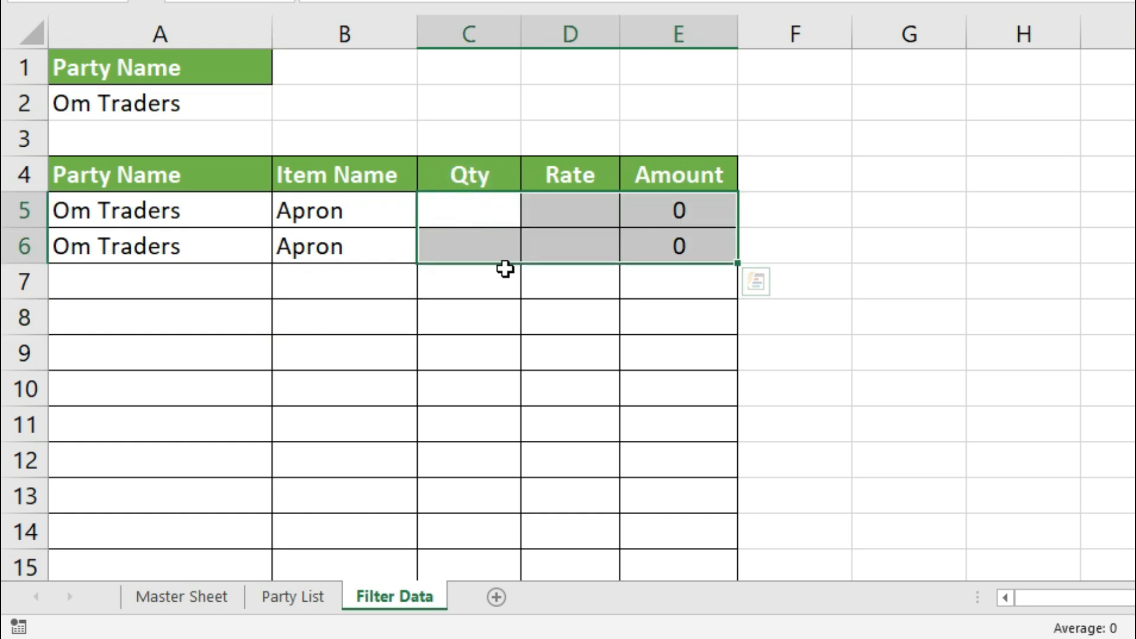
left_click(342, 252)
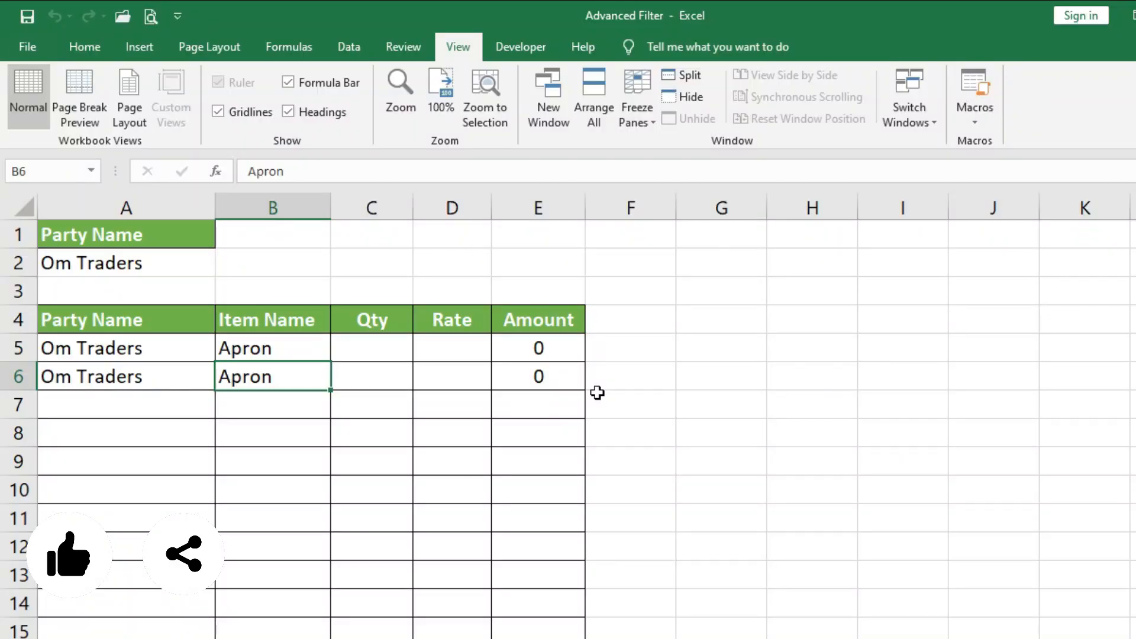
- Save the workbook to the Desktop as Advanced Filter in the Excel Macro-Enabled Workbook format
key("F12")
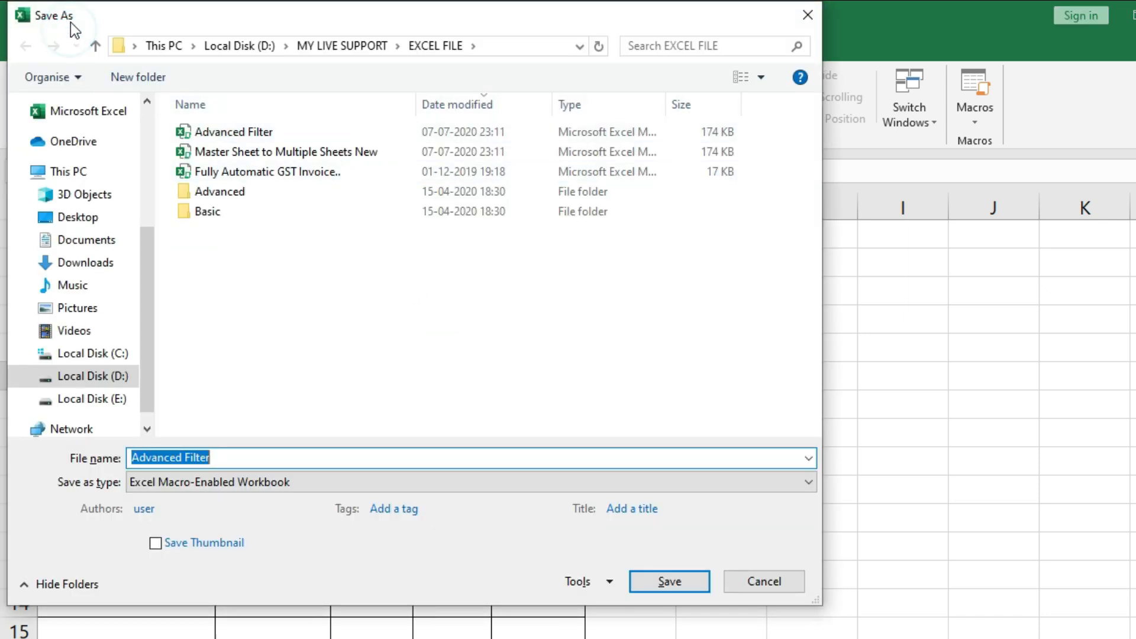
left_click(77, 220)
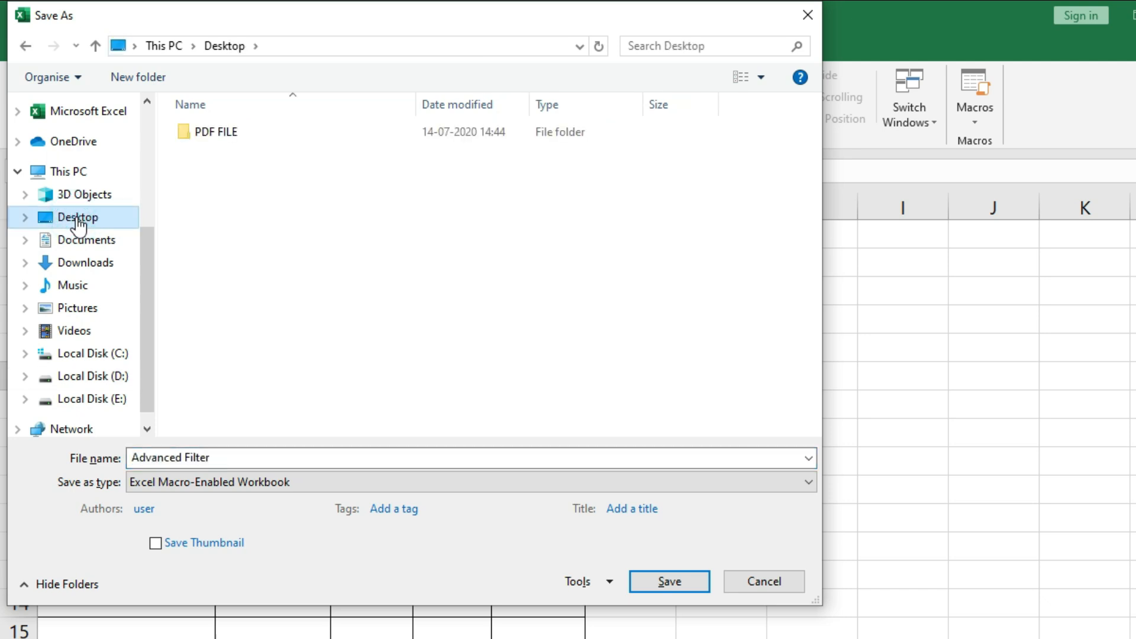
left_click(219, 462)
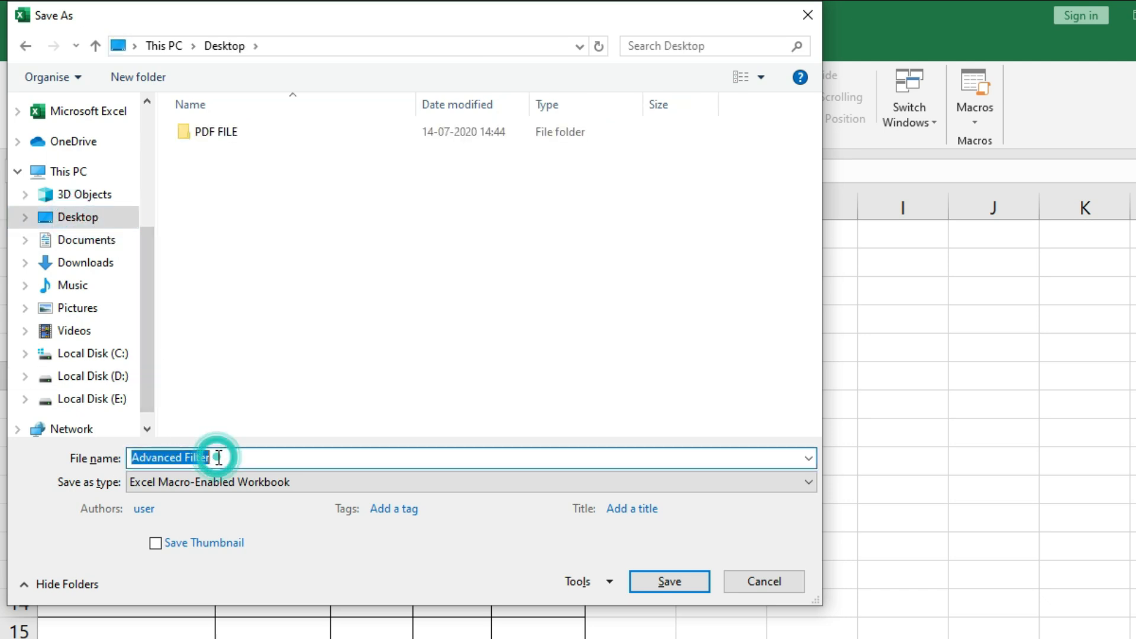
left_click(162, 487)
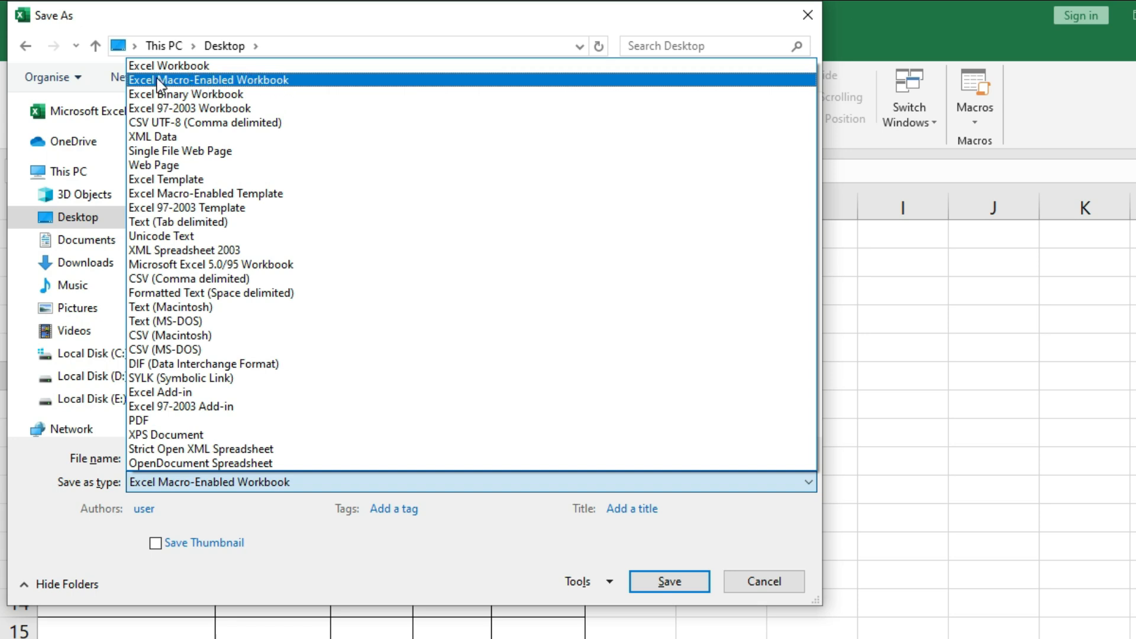
left_click(314, 80)
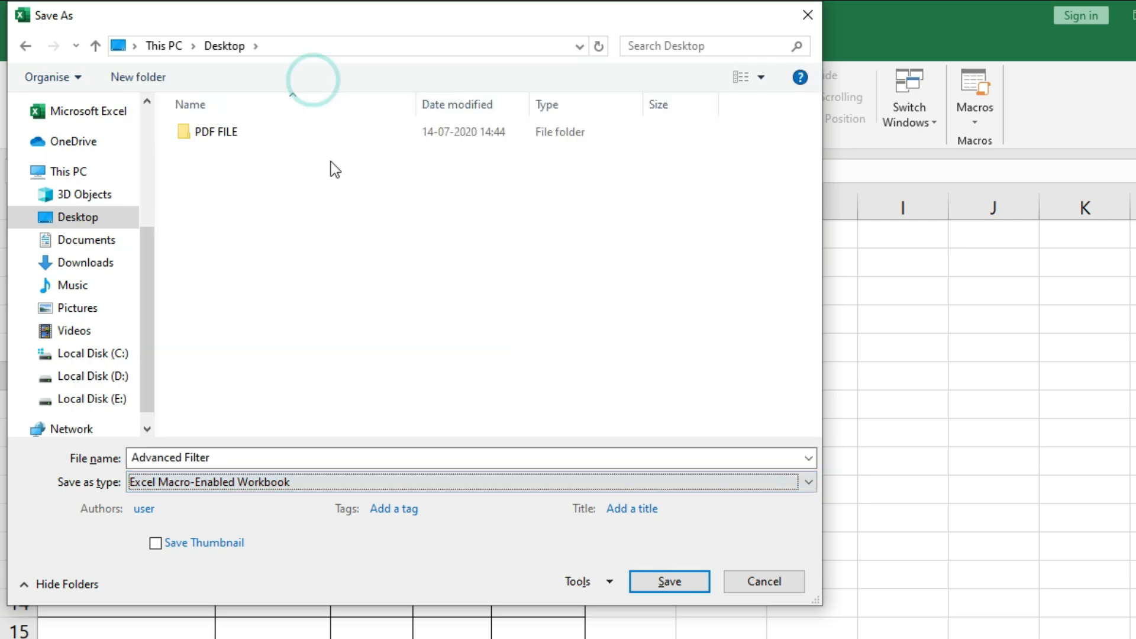
left_click(670, 582)
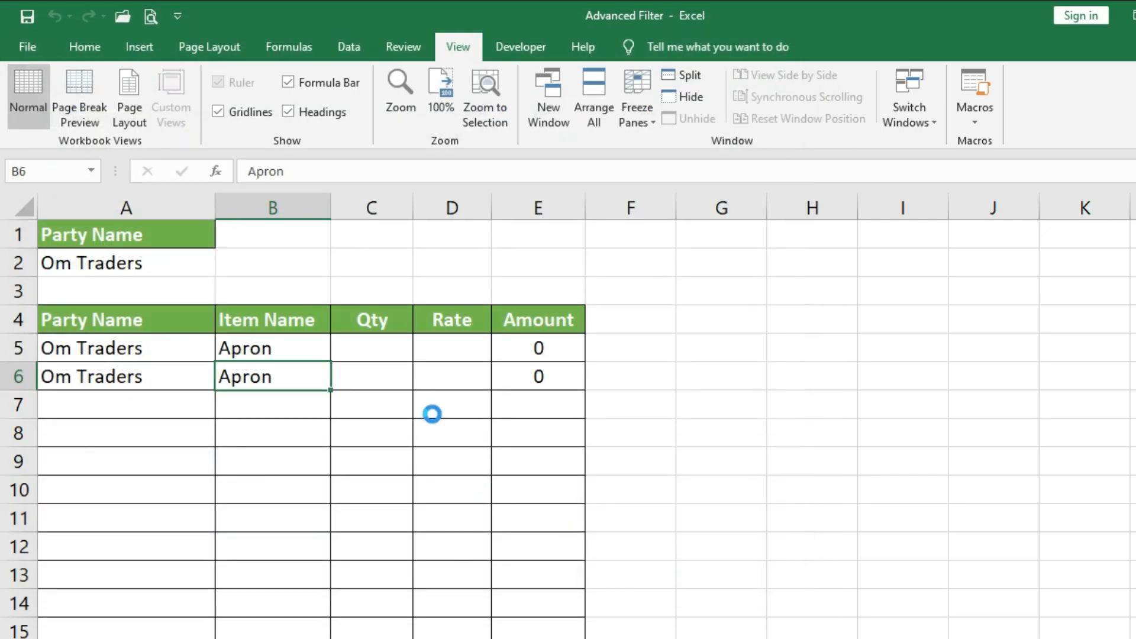